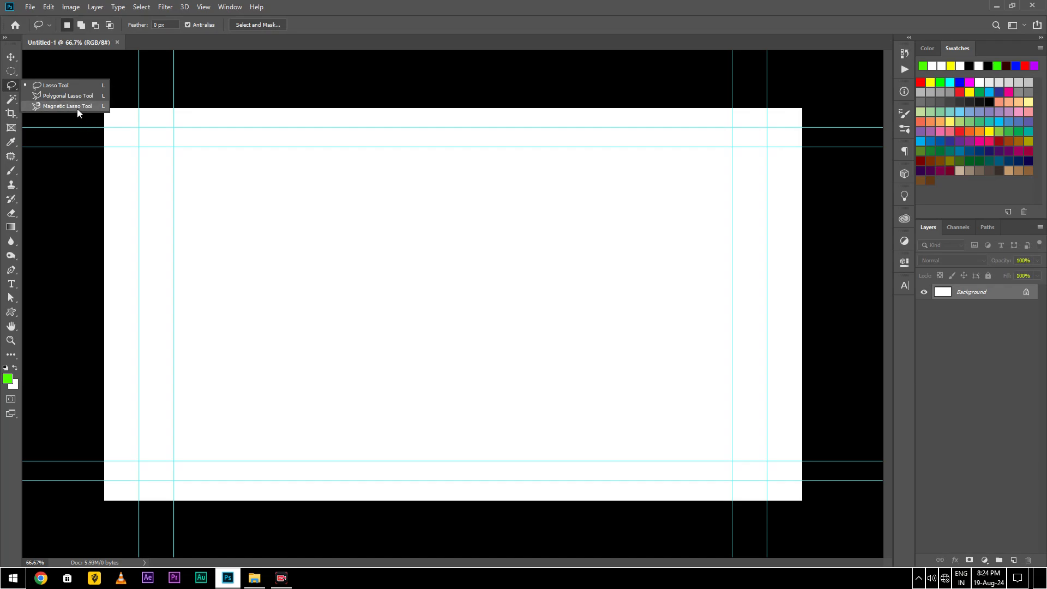
Bring the File Explorer folder holding the nine photos to the front.
click(253, 579)
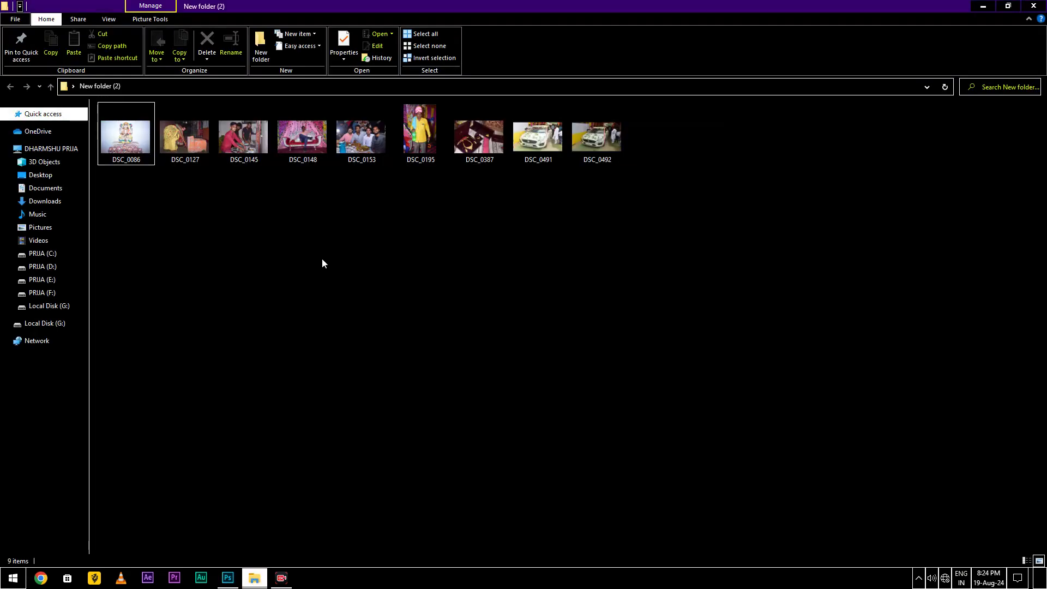
Select all nine photos and drag them into Photoshop to open each as a document.
mouse_move(629, 217)
mouse_down()
mouse_move(114, 152)
mouse_move(225, 571)
mouse_up()
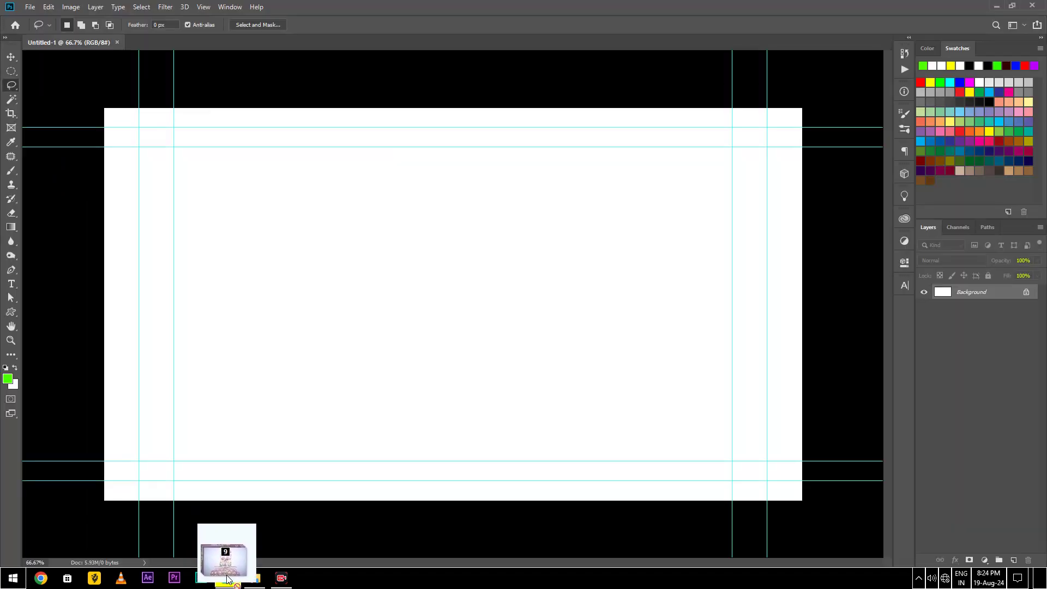
drag(226, 572, 458, 4)
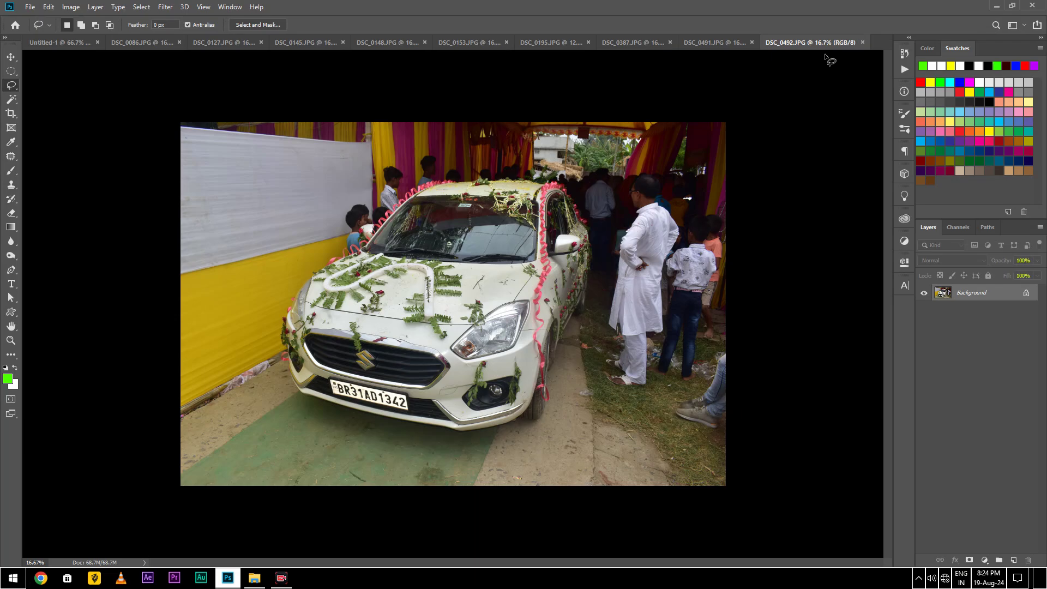
Compare the two car photos, close the duplicate DSC_0491, and return to Untitled-1.
click(714, 42)
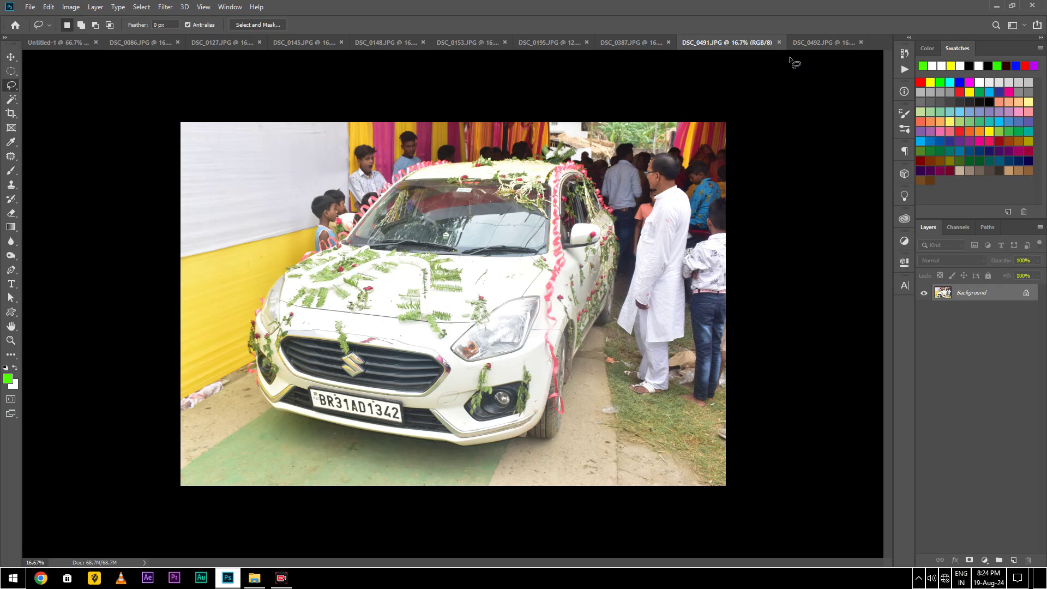
click(805, 40)
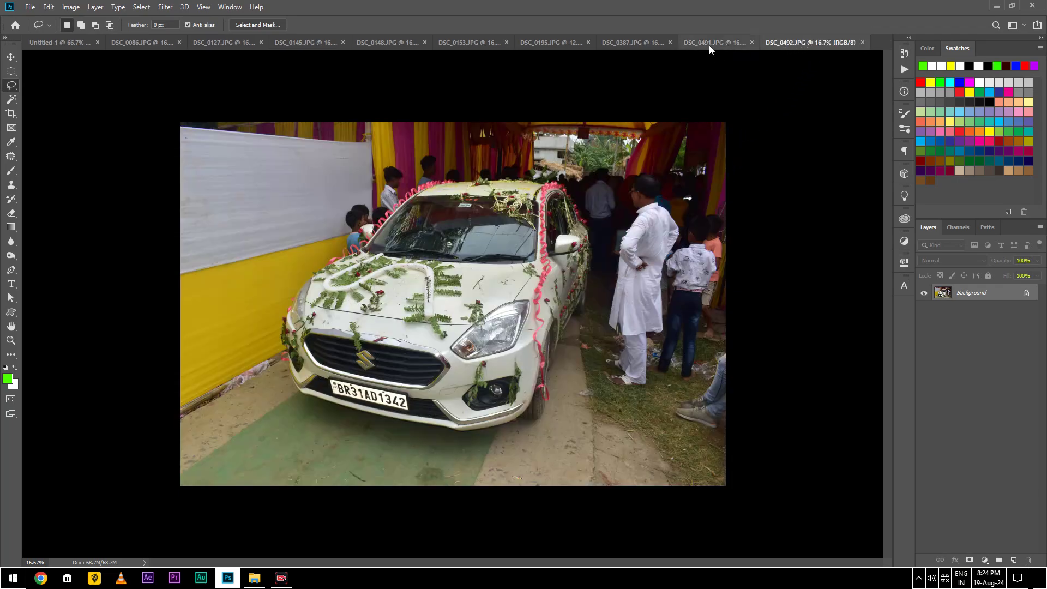
click(758, 43)
click(780, 43)
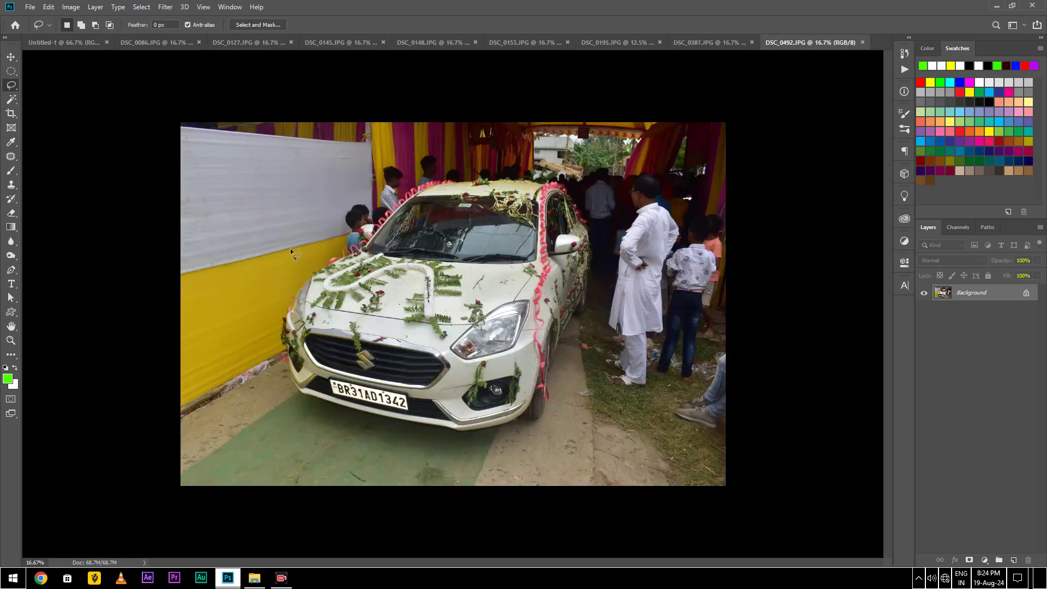
click(61, 43)
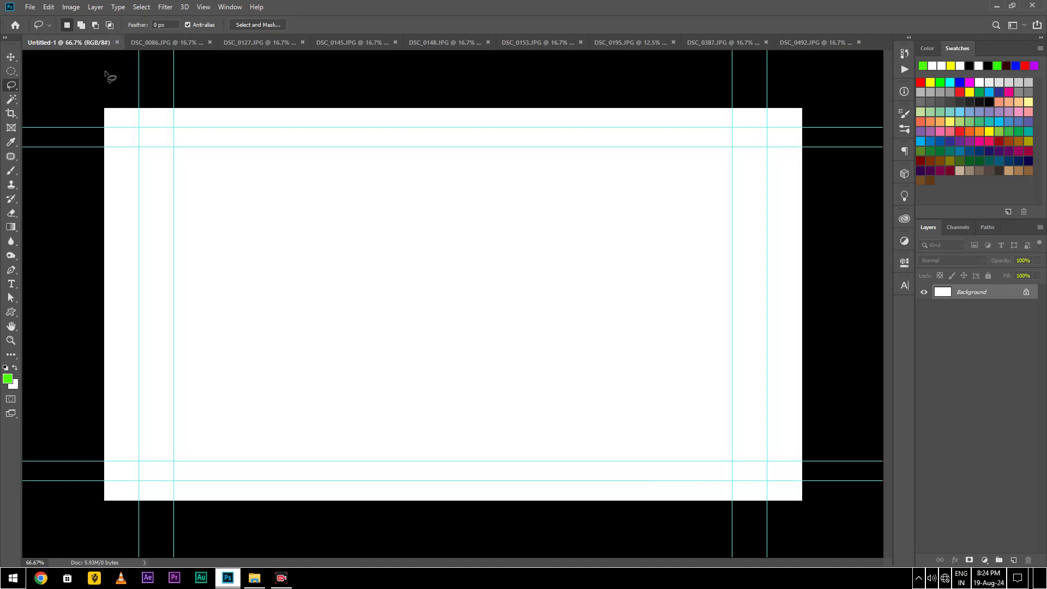
Browse the open photos from DSC_0086 through DSC_0492, then return to the blank Untitled-1 canvas.
click(174, 44)
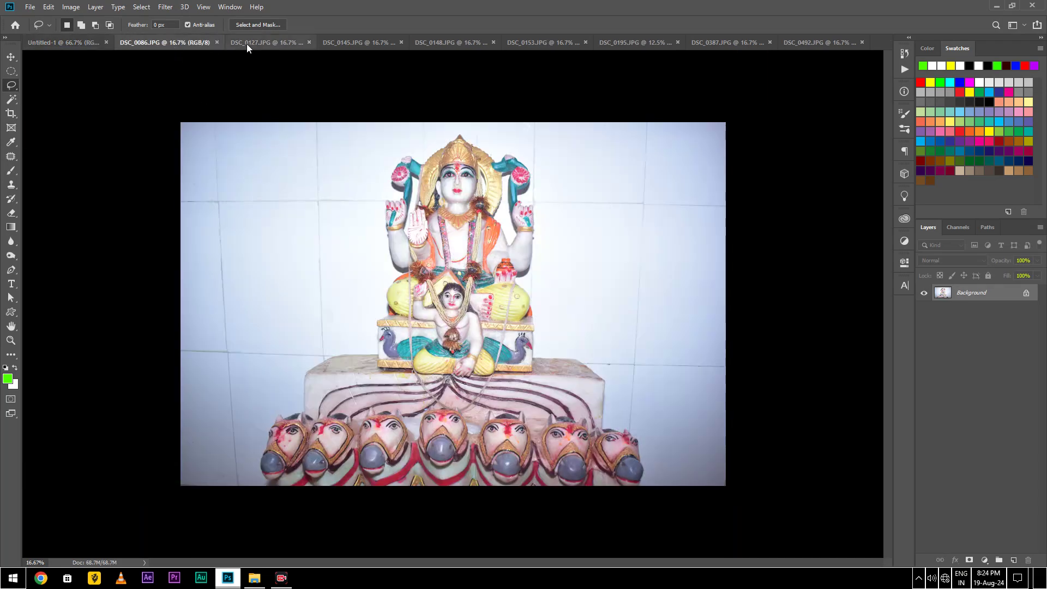
click(246, 44)
click(181, 44)
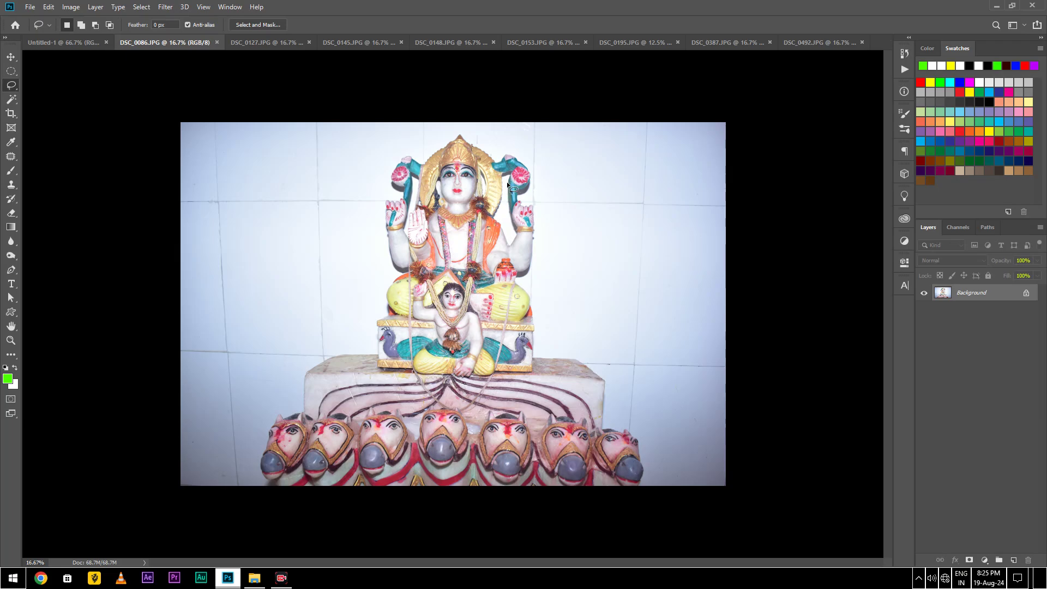
click(283, 46)
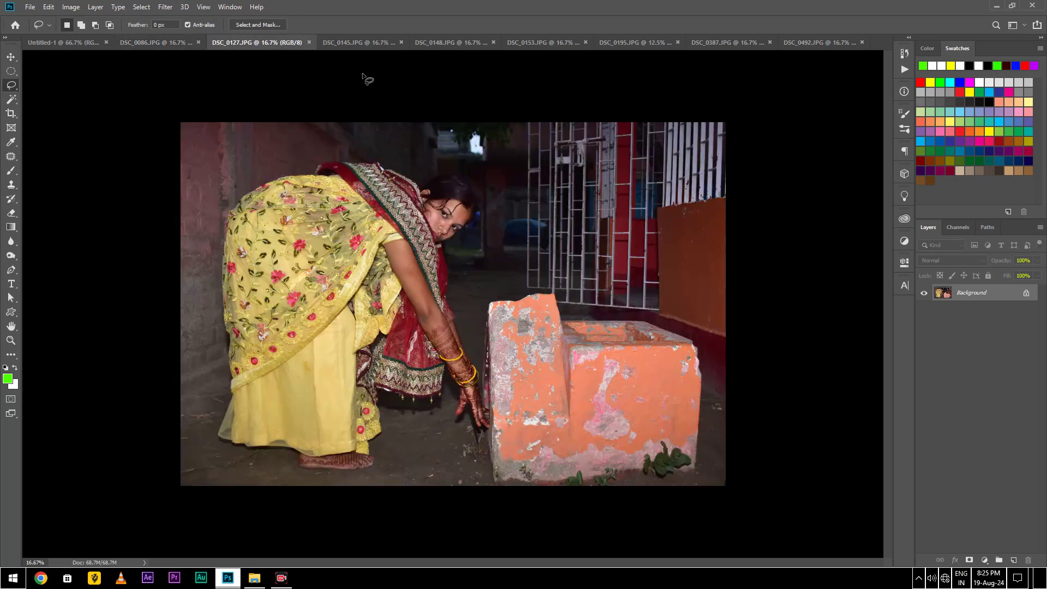
click(363, 42)
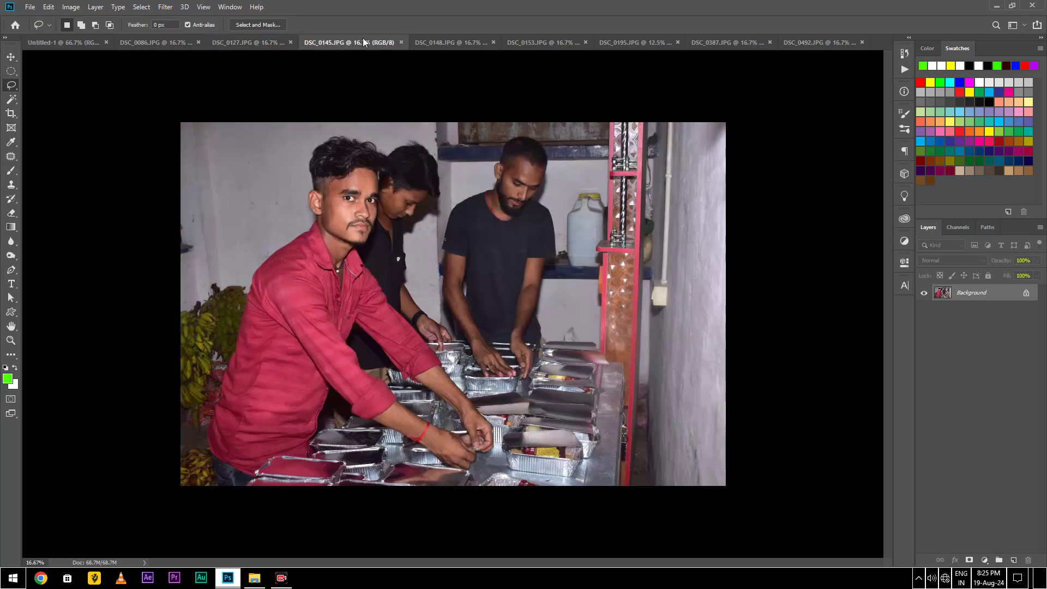
click(461, 45)
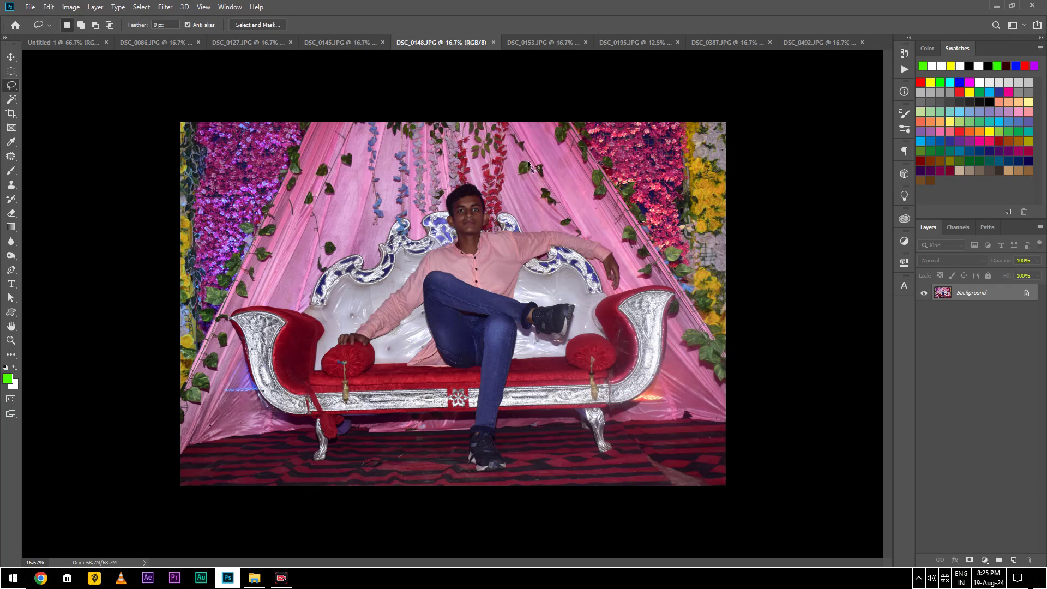
click(545, 45)
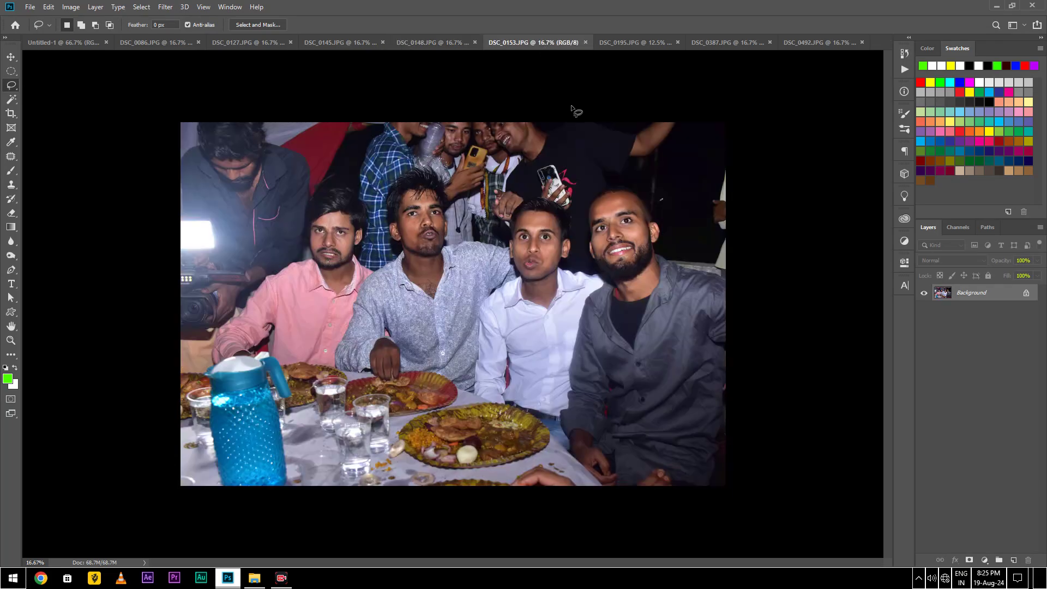
click(639, 46)
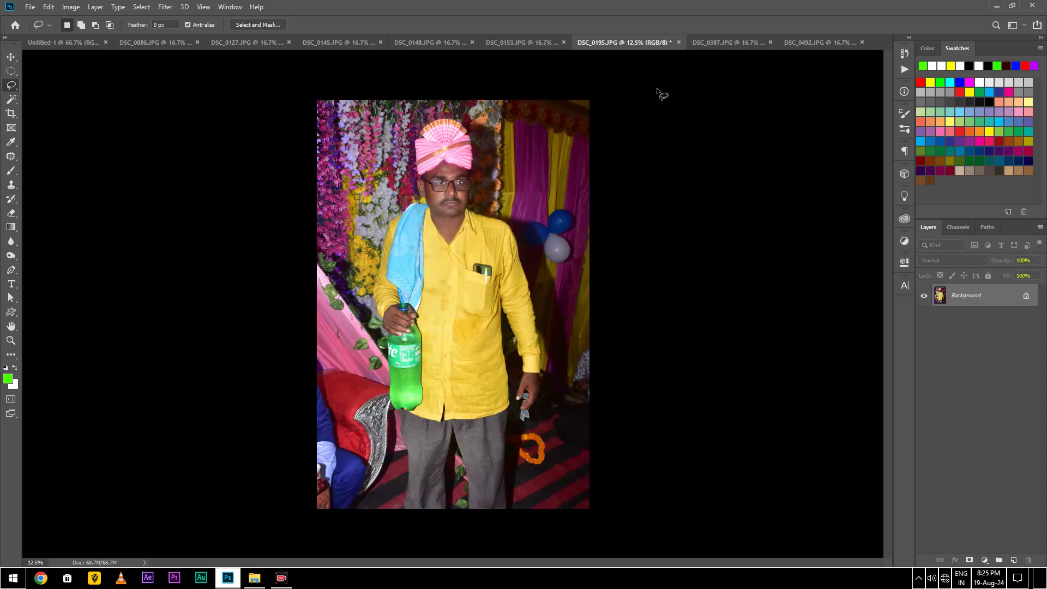
click(724, 43)
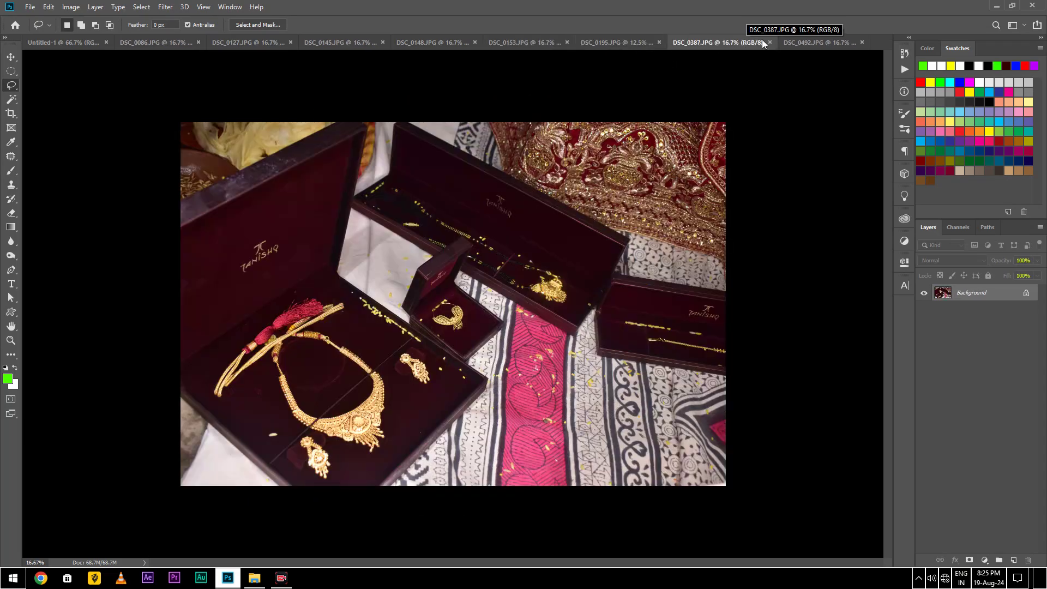
click(807, 45)
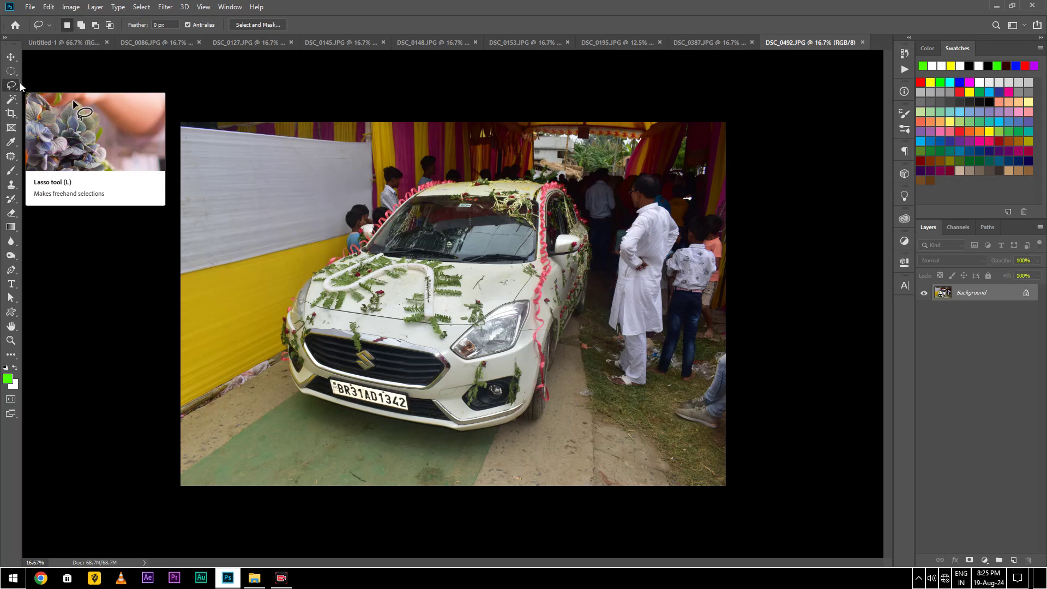
click(707, 42)
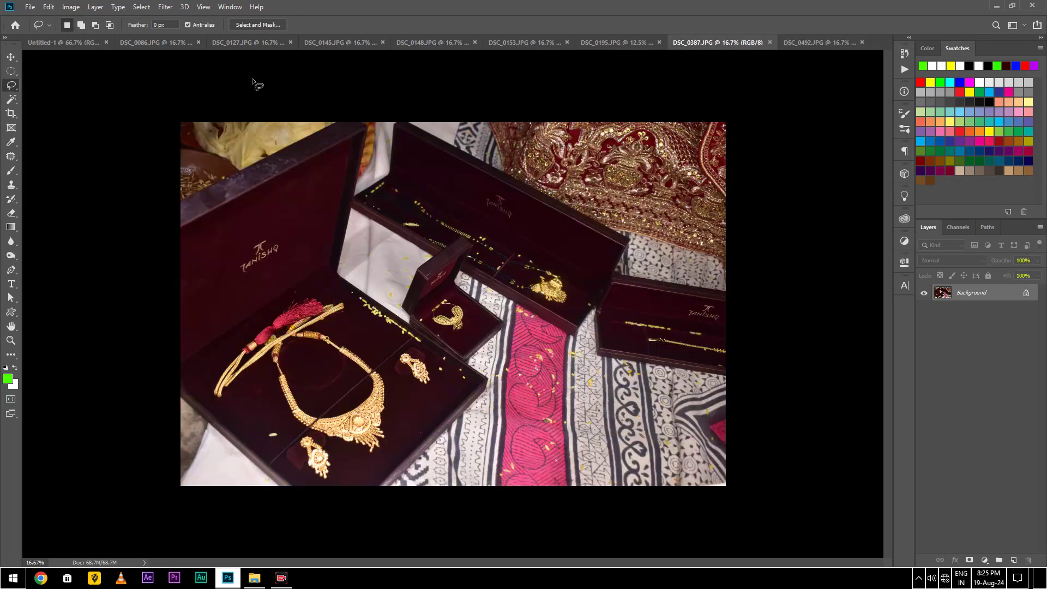
click(56, 43)
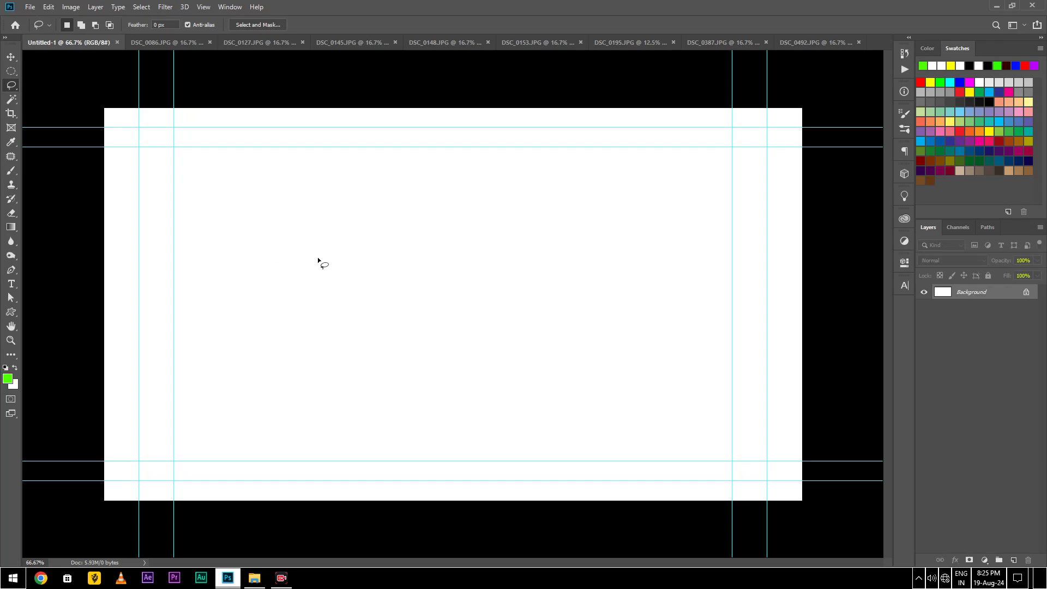
Draw two practice freehand Lasso selections on the canvas, clearing each with Ctrl+D.
mouse_move(318, 257)
mouse_down()
mouse_move(492, 246)
mouse_move(544, 267)
mouse_up()
mouse_move(544, 267)
mouse_down()
mouse_move(569, 273)
mouse_move(589, 328)
mouse_move(664, 398)
mouse_move(281, 375)
mouse_move(573, 355)
mouse_move(668, 320)
mouse_move(544, 351)
mouse_move(654, 325)
mouse_move(622, 322)
mouse_up()
key(ctrl+d)
mouse_move(275, 230)
mouse_down()
mouse_move(547, 288)
mouse_move(552, 301)
mouse_move(470, 346)
mouse_move(628, 428)
mouse_move(655, 338)
mouse_move(690, 304)
mouse_move(467, 276)
mouse_move(753, 355)
mouse_move(698, 344)
mouse_move(695, 286)
mouse_move(666, 236)
mouse_move(708, 283)
mouse_up()
mouse_move(644, 251)
mouse_down()
mouse_move(580, 180)
mouse_move(519, 197)
mouse_move(475, 227)
mouse_move(629, 349)
mouse_move(621, 259)
mouse_move(599, 274)
mouse_move(545, 248)
mouse_move(554, 250)
mouse_up()
key(ctrl+d)
Build a freehand selection using Add, Subtract and Intersect modes, leaving a crescent shape.
mouse_move(398, 262)
mouse_down()
mouse_move(680, 243)
mouse_move(475, 218)
mouse_move(401, 239)
mouse_up()
click(82, 24)
mouse_move(334, 202)
mouse_down()
mouse_move(541, 279)
mouse_move(266, 244)
mouse_move(334, 203)
mouse_up()
click(95, 25)
drag(397, 158, 395, 159)
click(110, 24)
drag(292, 180, 314, 190)
mouse_move(382, 168)
mouse_down()
mouse_move(306, 207)
mouse_move(562, 368)
mouse_move(427, 147)
mouse_up()
drag(379, 174, 378, 173)
Switch to the Polygonal Lasso, clear the crescent, and place the first two top corners.
right_click(11, 85)
click(49, 94)
key(ctrl+d)
click(441, 232)
click(639, 231)
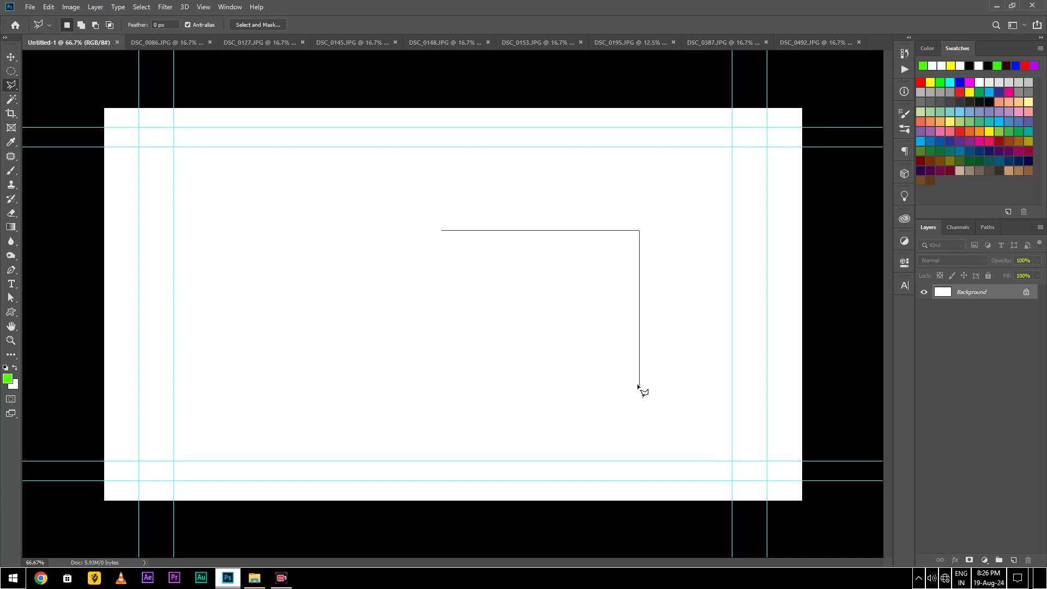
Finish the outline into a rectangular polygonal selection.
click(639, 386)
click(424, 386)
click(425, 231)
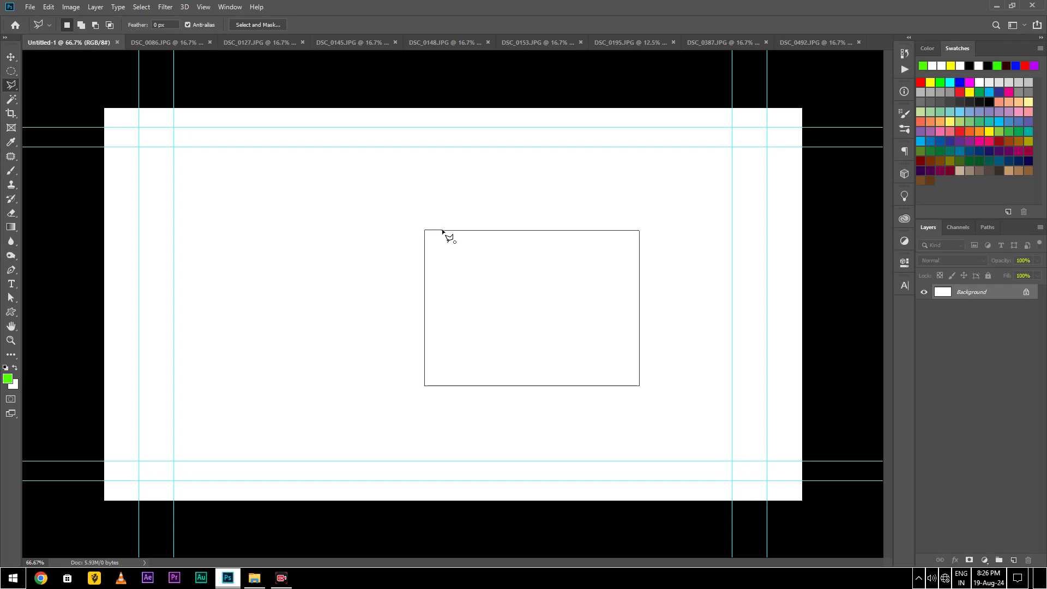
click(442, 232)
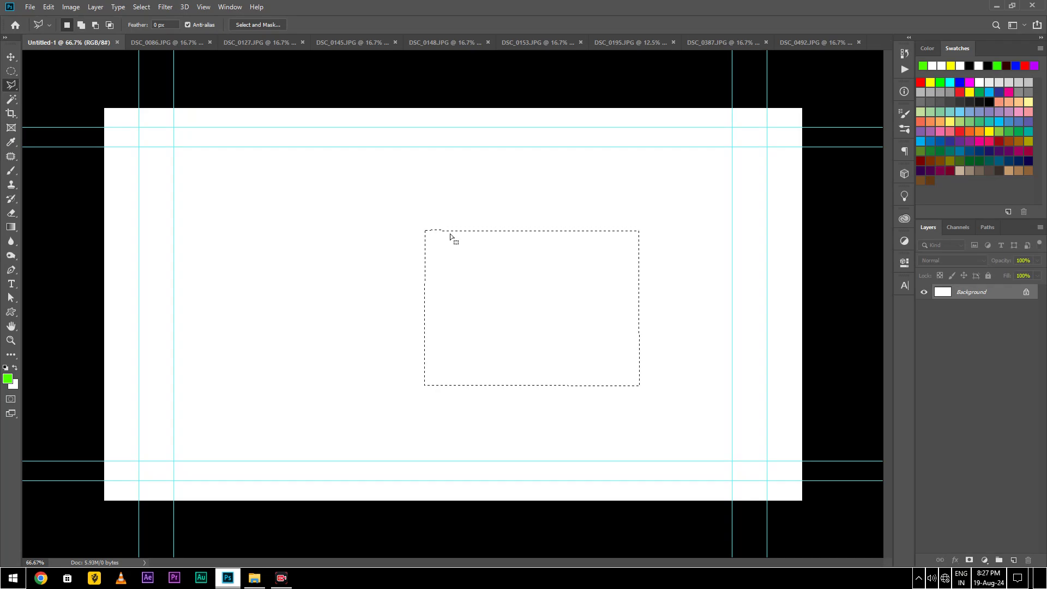
alt+scroll(450, 233, up, 3)
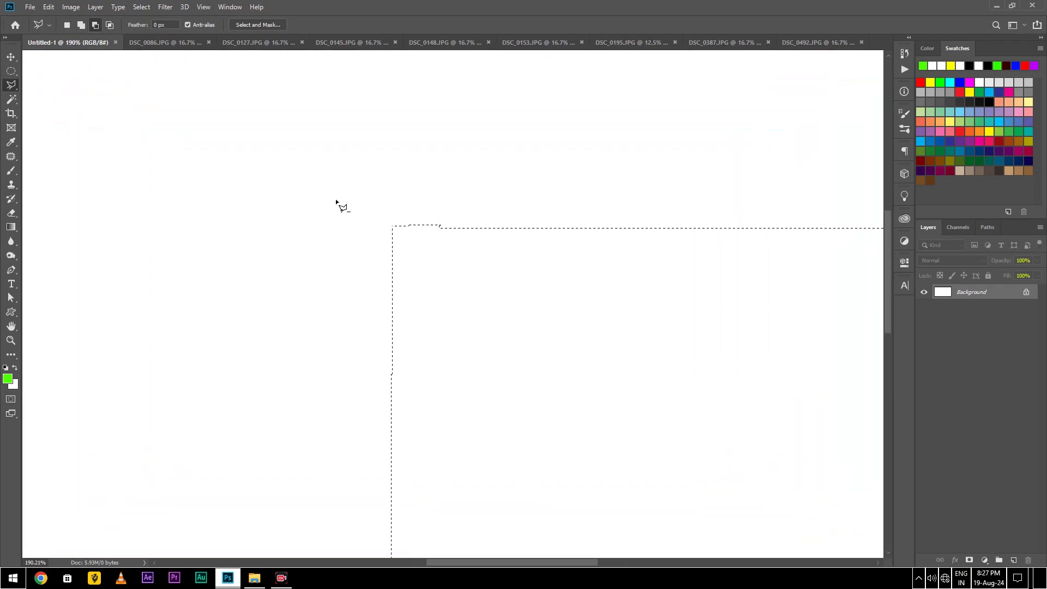
alt+scroll(369, 281, down, 3)
alt+scroll(406, 262, down, 3)
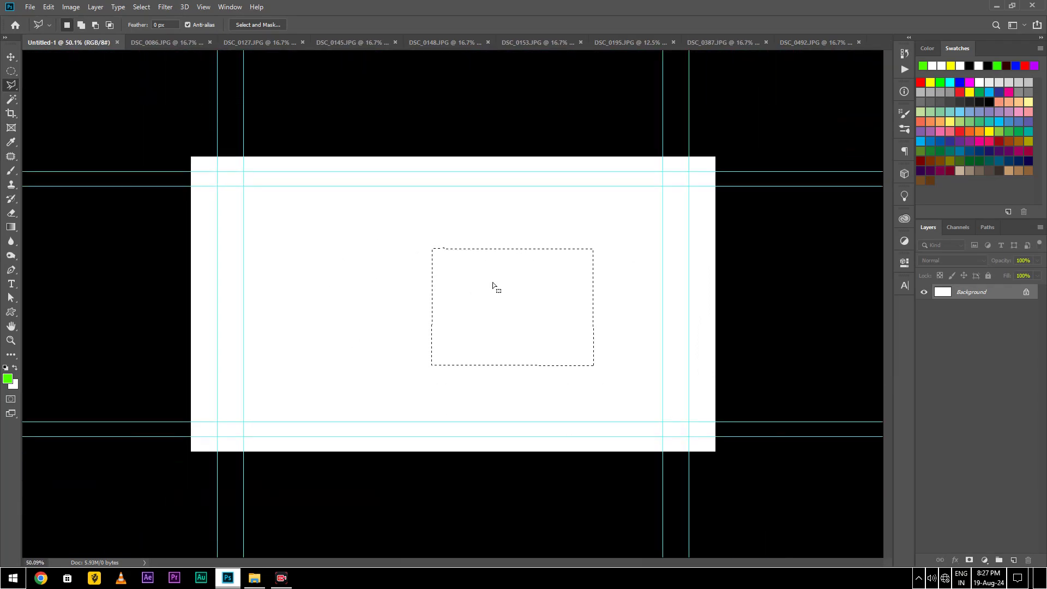
alt+scroll(496, 275, up, 1)
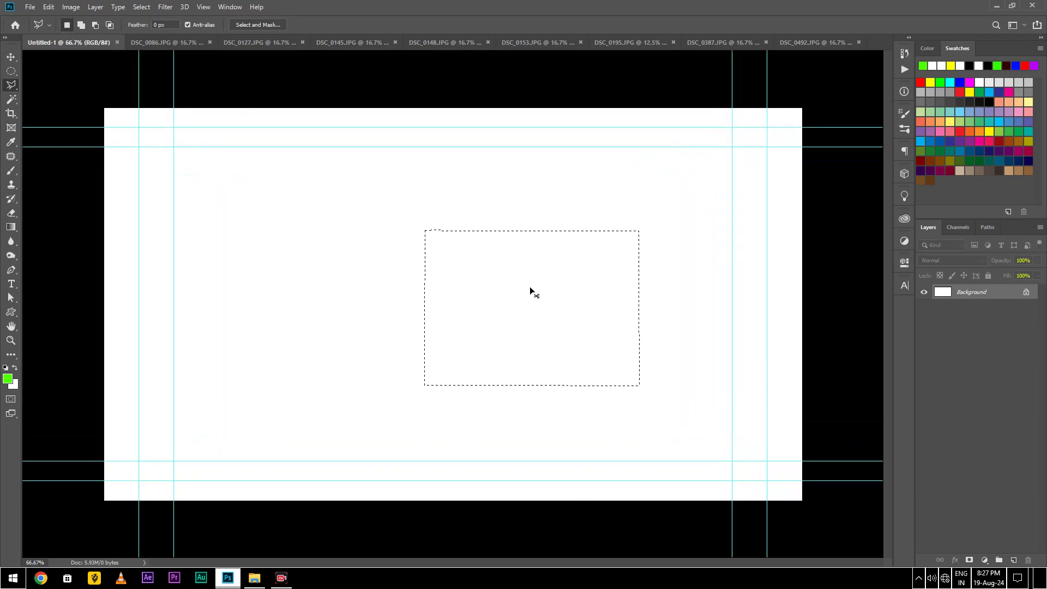
Draw a tilted quadrilateral polygonal selection.
click(668, 233)
click(652, 416)
click(315, 365)
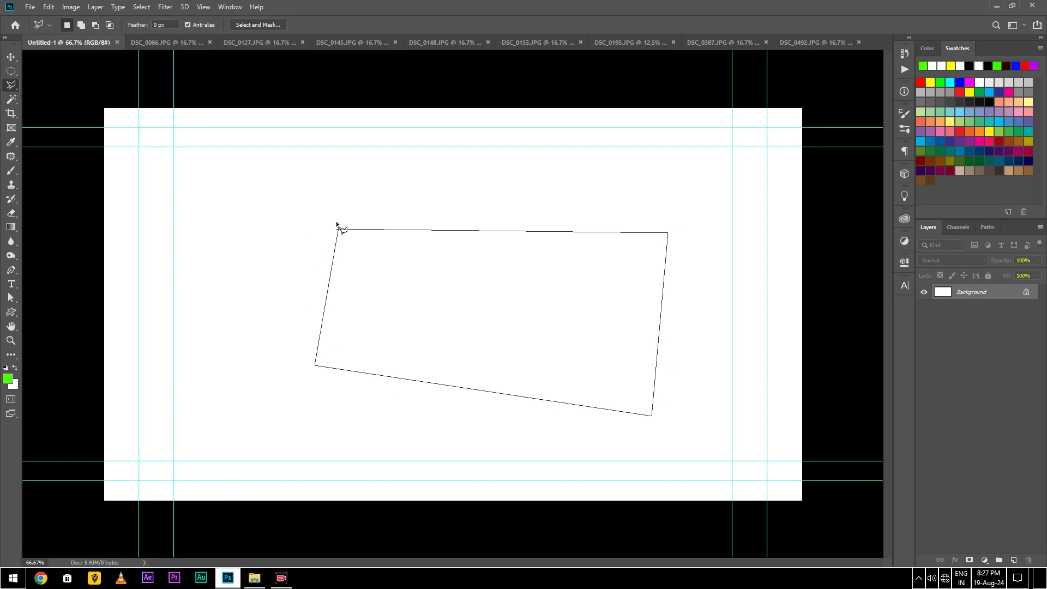
click(339, 230)
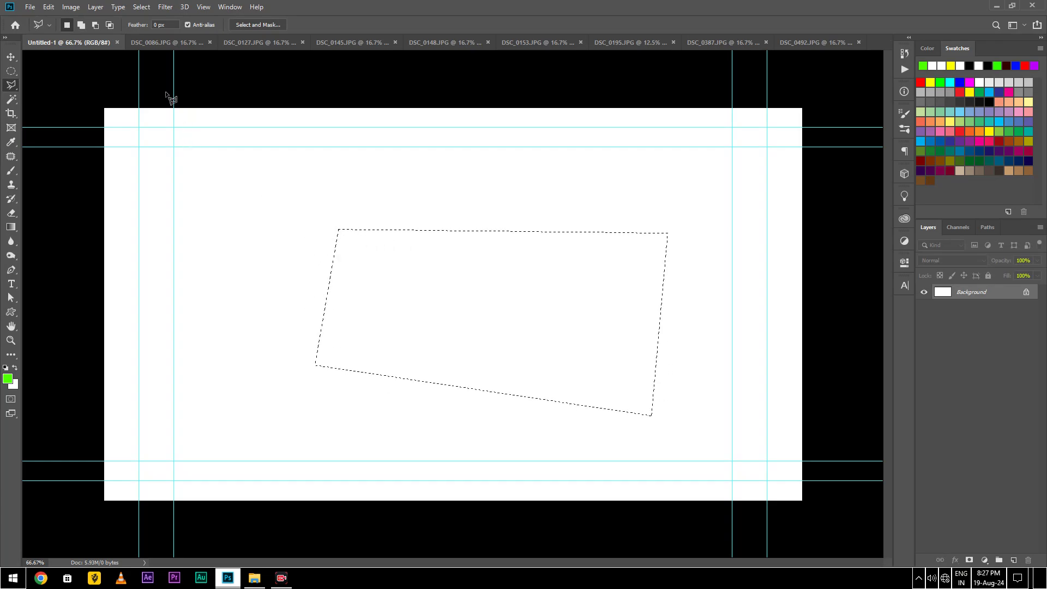
Start an Add-mode polygon outline, then cancel it with Esc.
click(81, 25)
click(254, 210)
click(265, 307)
click(632, 296)
click(584, 203)
key(Escape)
Subtract a quadrilateral area from the selection in Subtract mode.
click(95, 25)
click(326, 175)
click(415, 291)
click(599, 279)
click(549, 127)
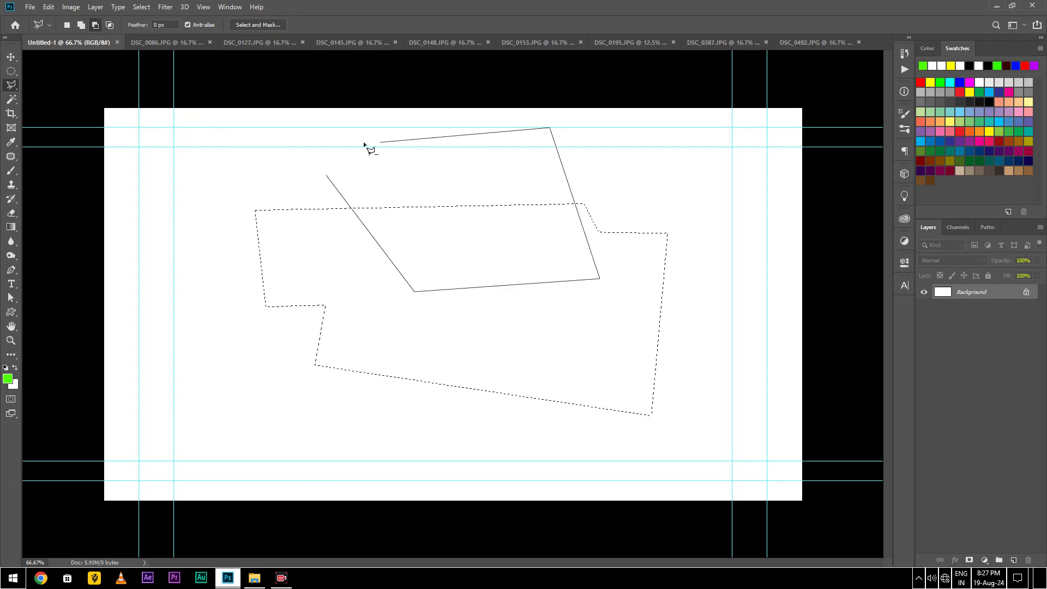
click(330, 181)
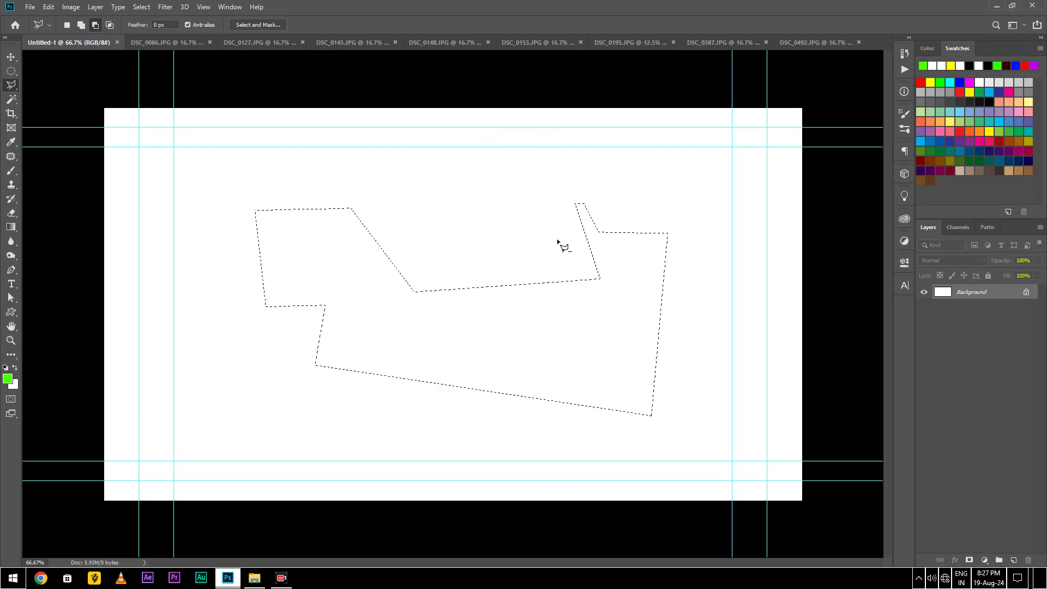
Intersect the selection with a five-corner polygon, keeping only the overlap.
click(109, 25)
click(217, 212)
click(462, 435)
click(603, 277)
click(521, 135)
click(349, 184)
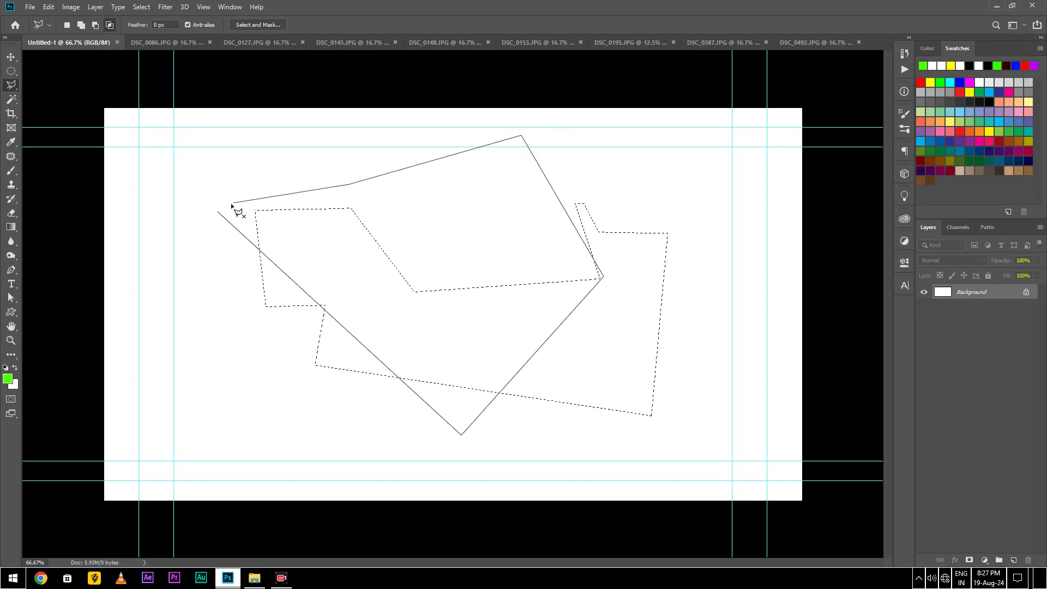
click(218, 212)
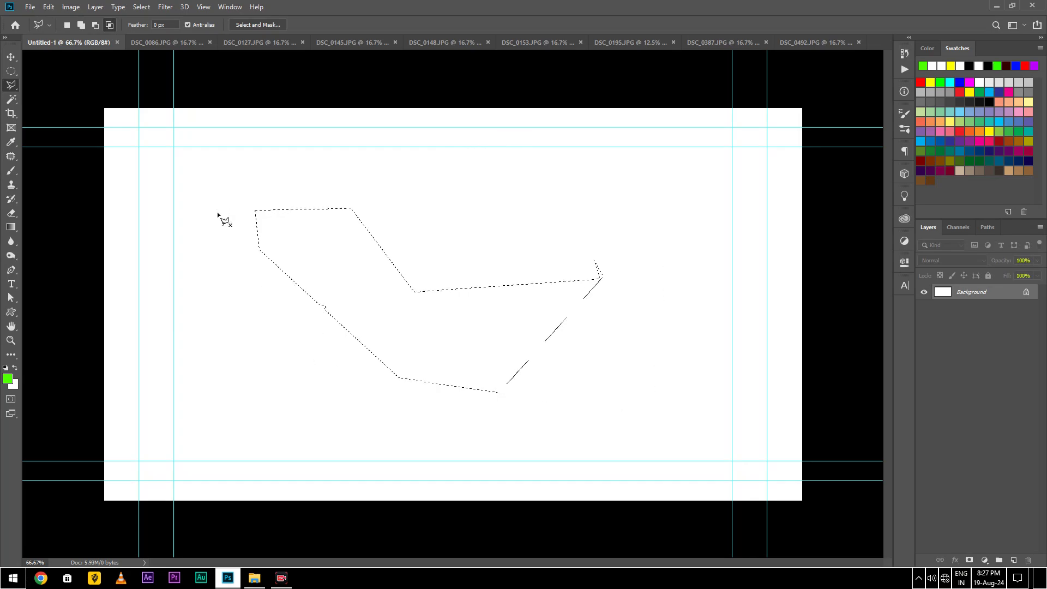
Discard stray polygon outlines with Esc and remove extra corners with Backspace.
click(217, 213)
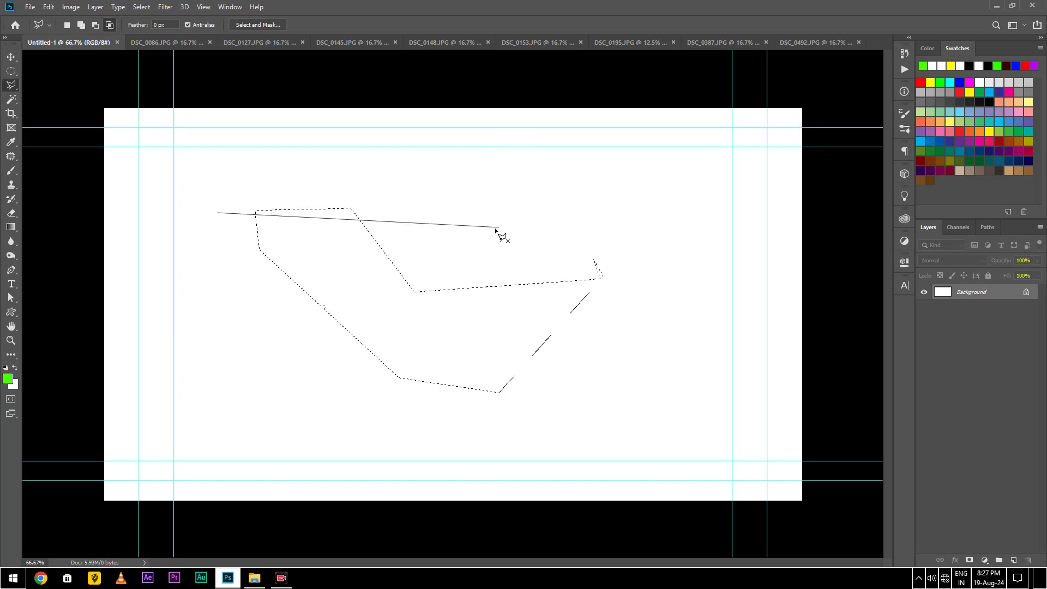
click(386, 163)
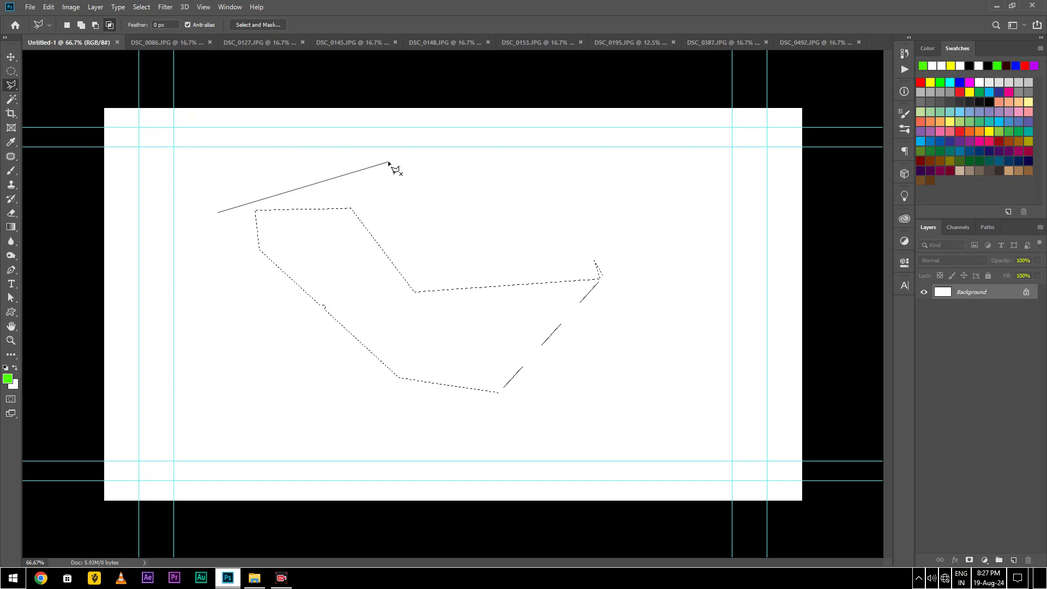
key(Escape)
click(408, 175)
click(566, 209)
click(677, 199)
click(717, 322)
click(524, 386)
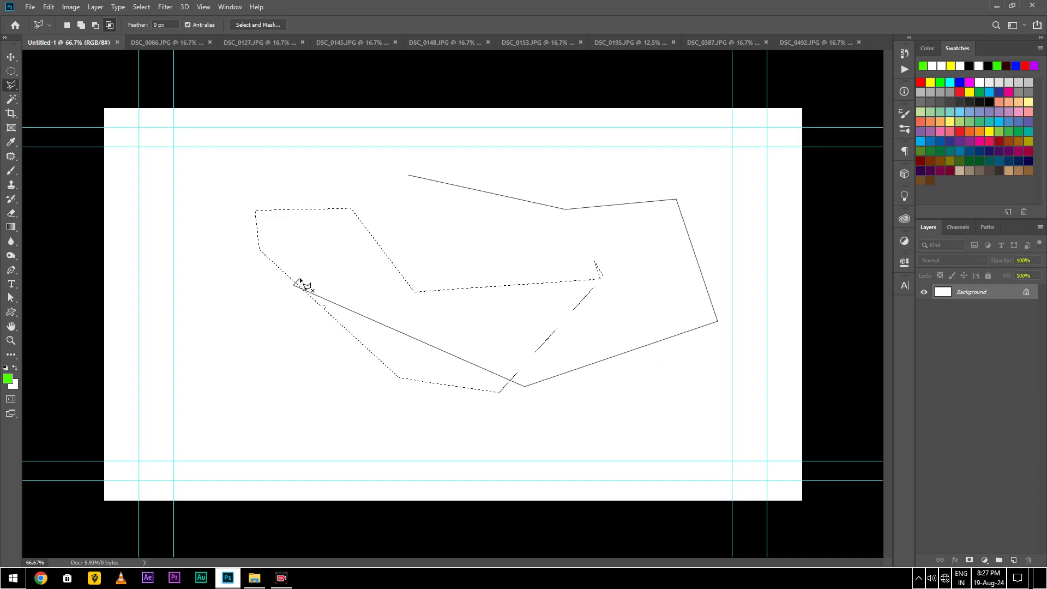
key(BackSpace)
key(BackSpace)
key(BackSpace)
key(BackSpace)
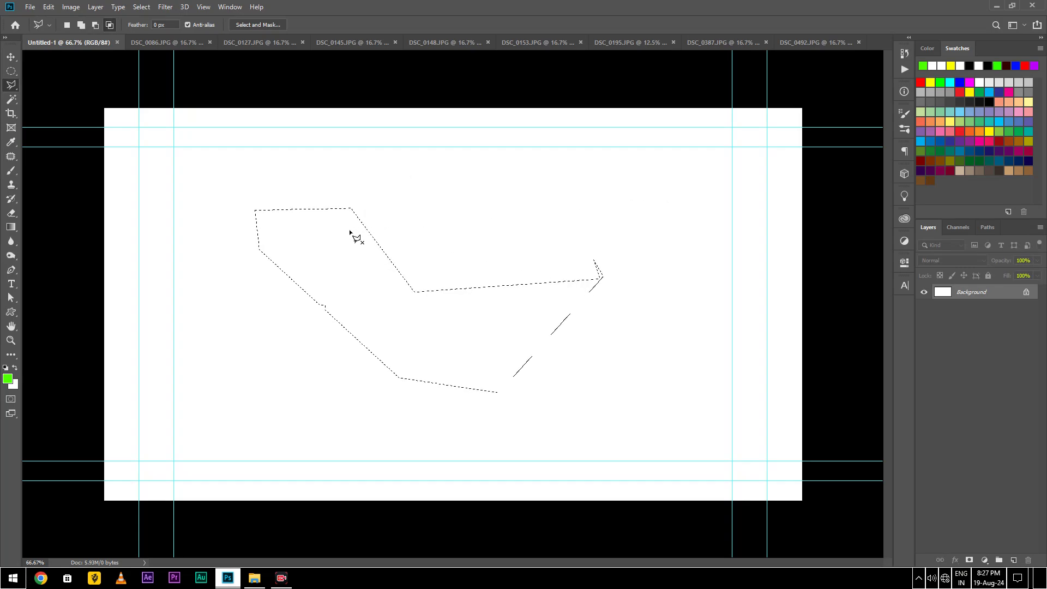
right_click(11, 84)
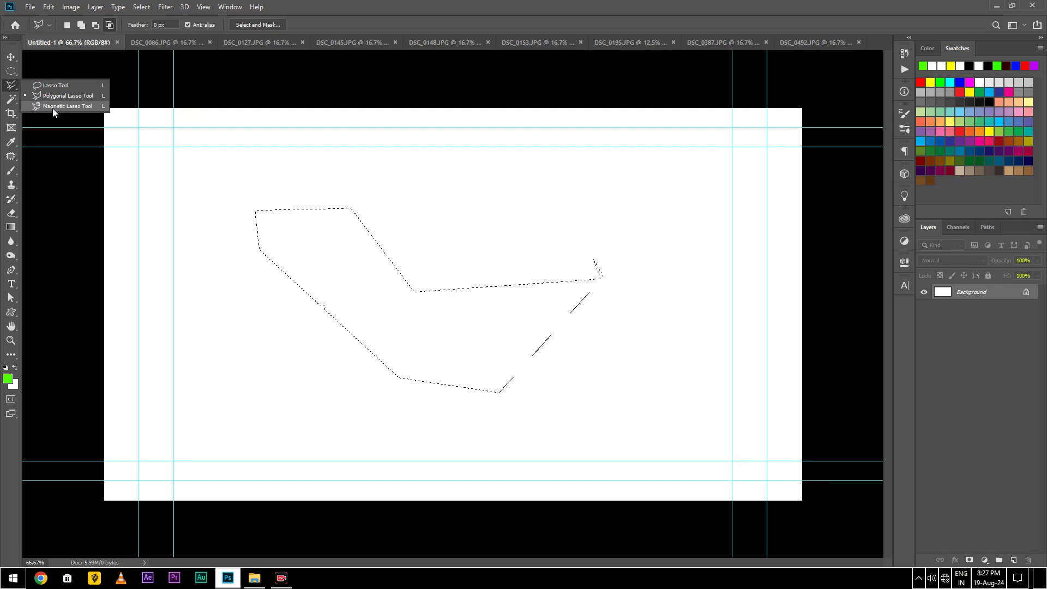
Test the Magnetic Lasso with a closed outline on the blank canvas, then deselect.
click(55, 106)
click(403, 225)
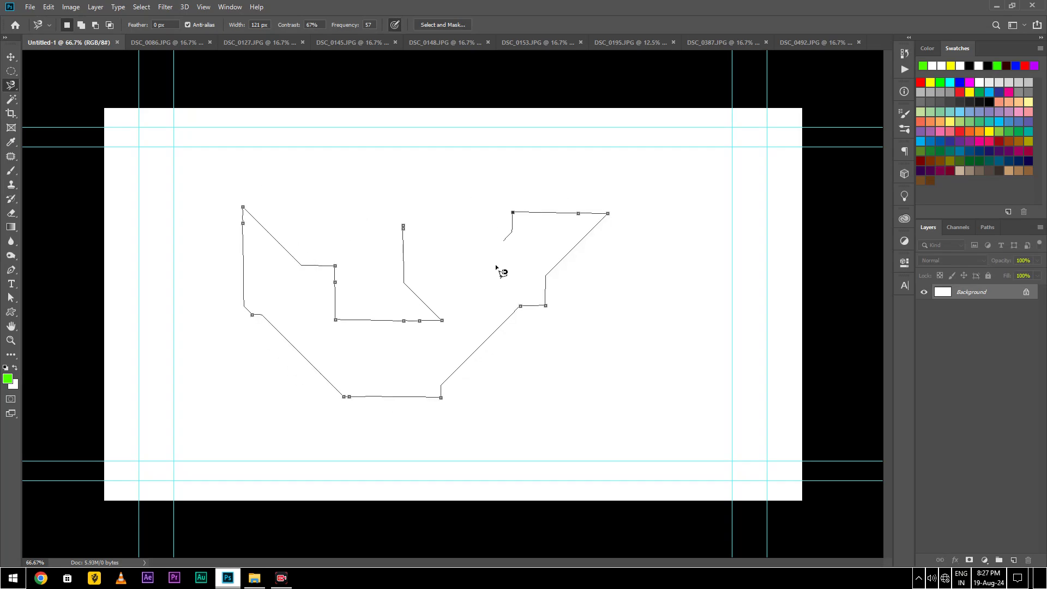
click(404, 229)
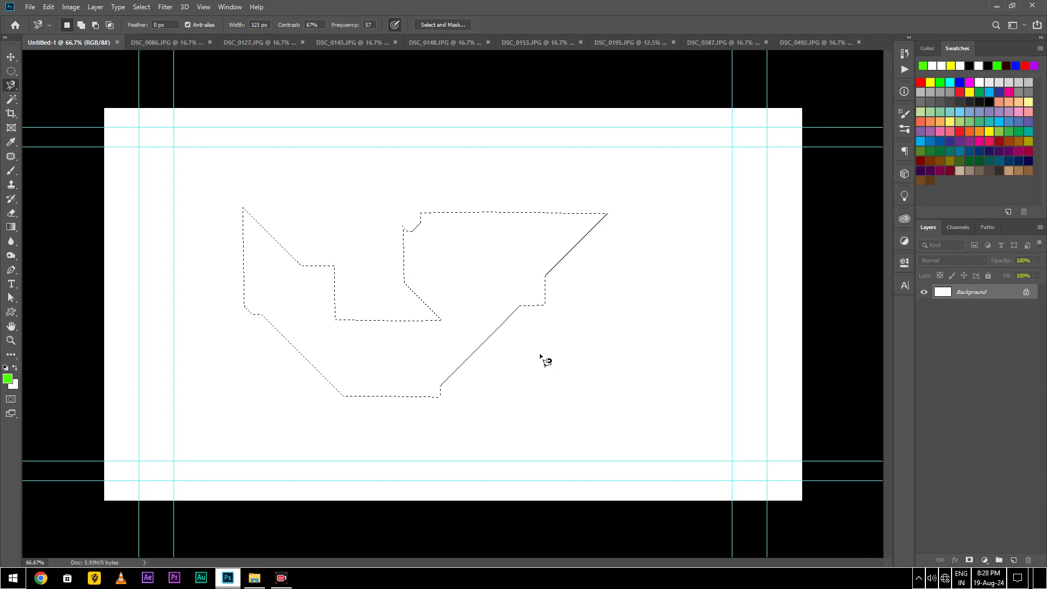
key(ctrl+d)
Show the DSC_0086.JPG statue photo and zoom in.
click(161, 42)
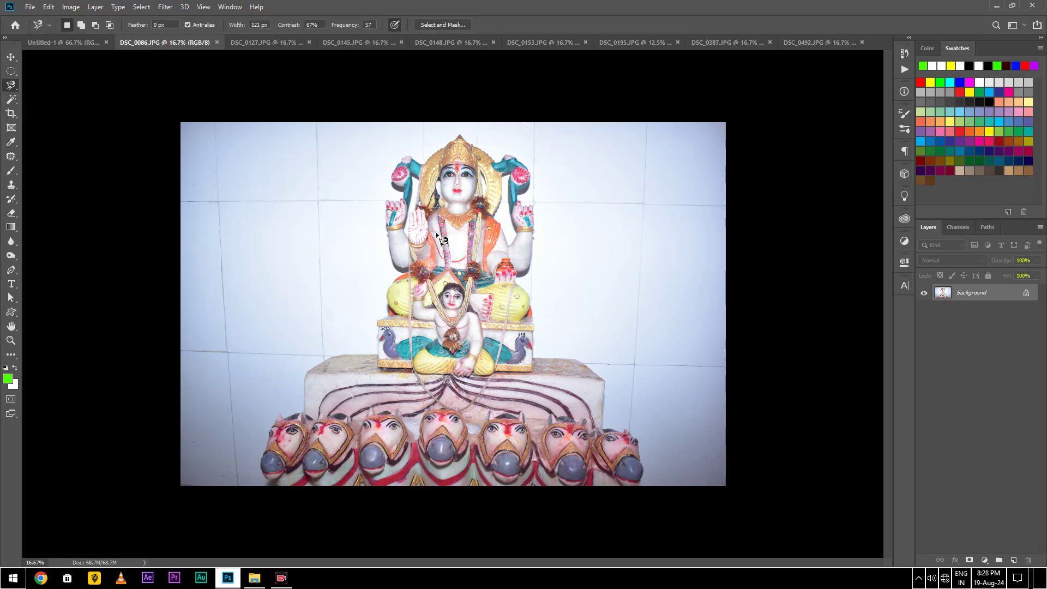
scroll(486, 109, up, 1)
scroll(485, 109, up, 1)
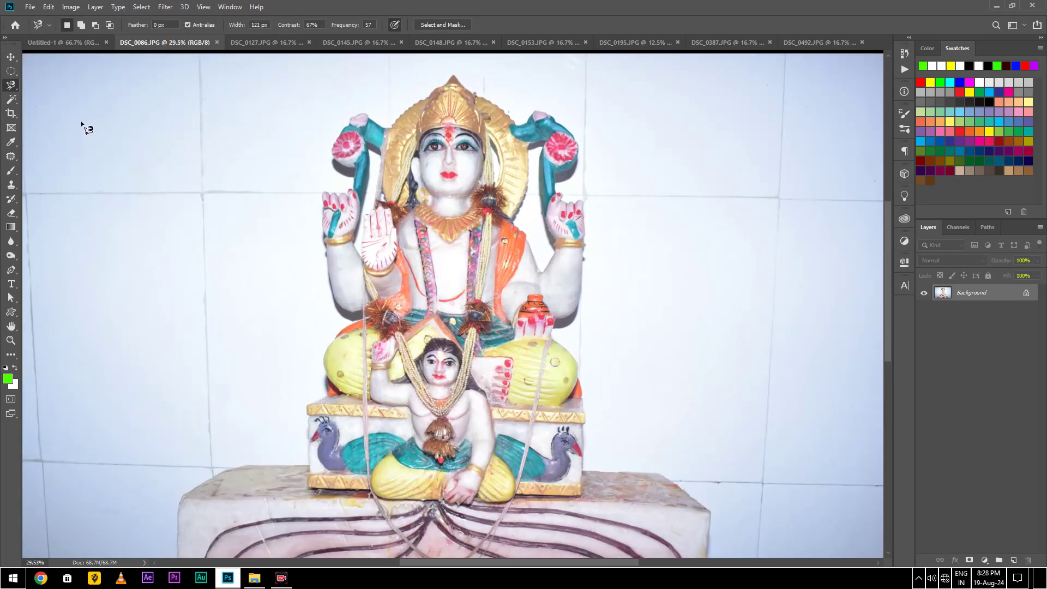
Trace a freehand Lasso selection along the statue's arm, deselect, then reframe the statue's top.
right_click(14, 87)
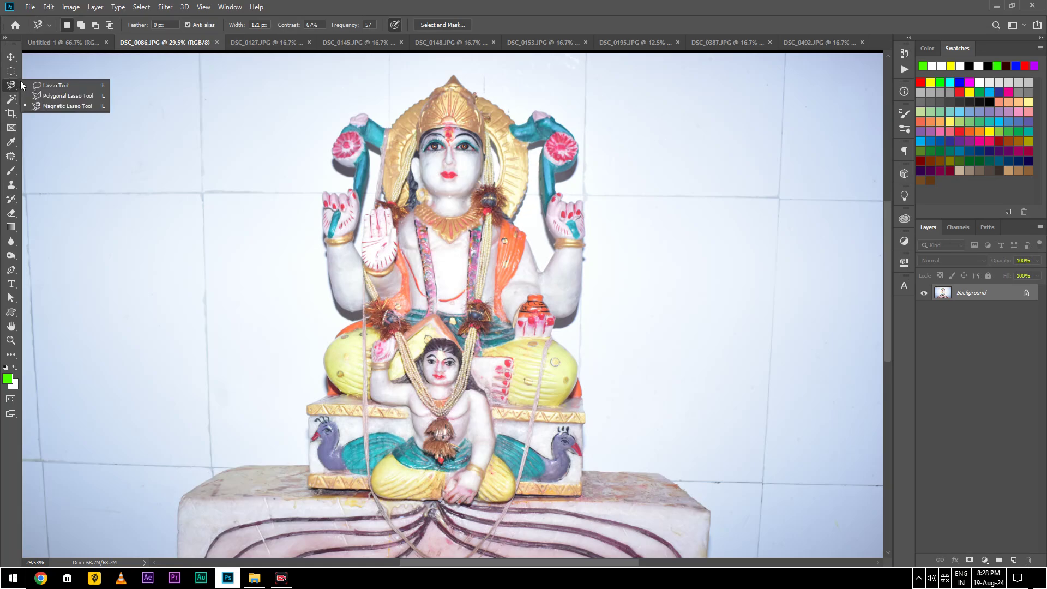
click(49, 85)
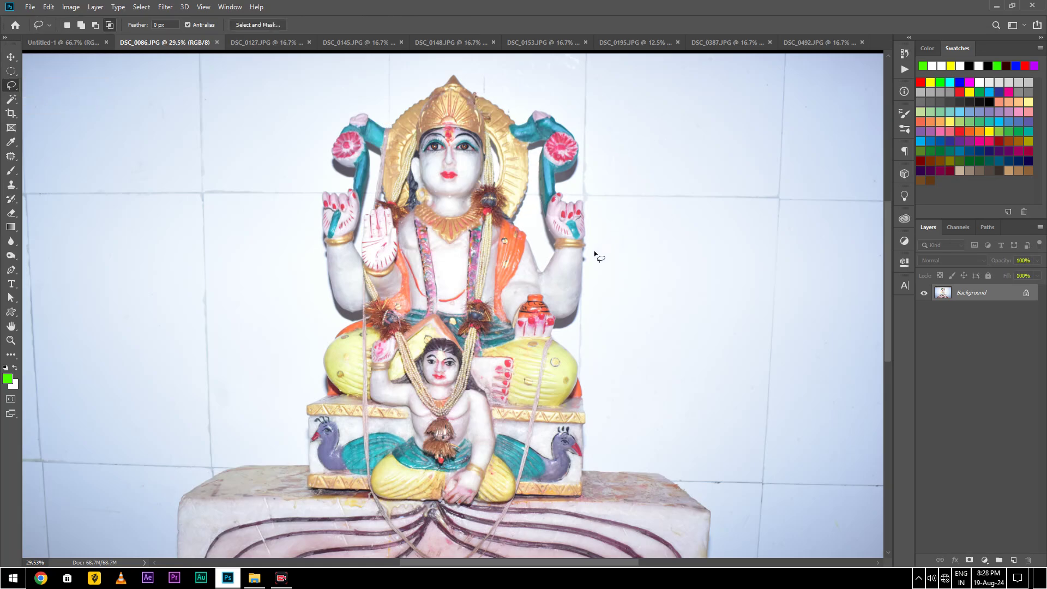
drag(583, 257, 583, 272)
drag(557, 319, 557, 319)
key(ctrl+d)
scroll(574, 216, up, 3)
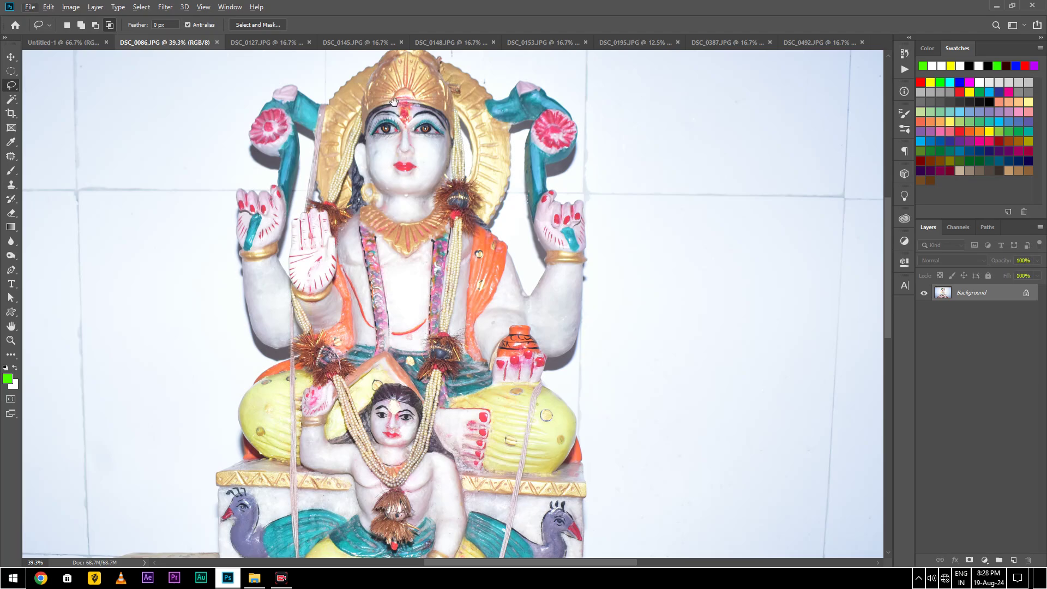
drag(394, 102, 416, 171)
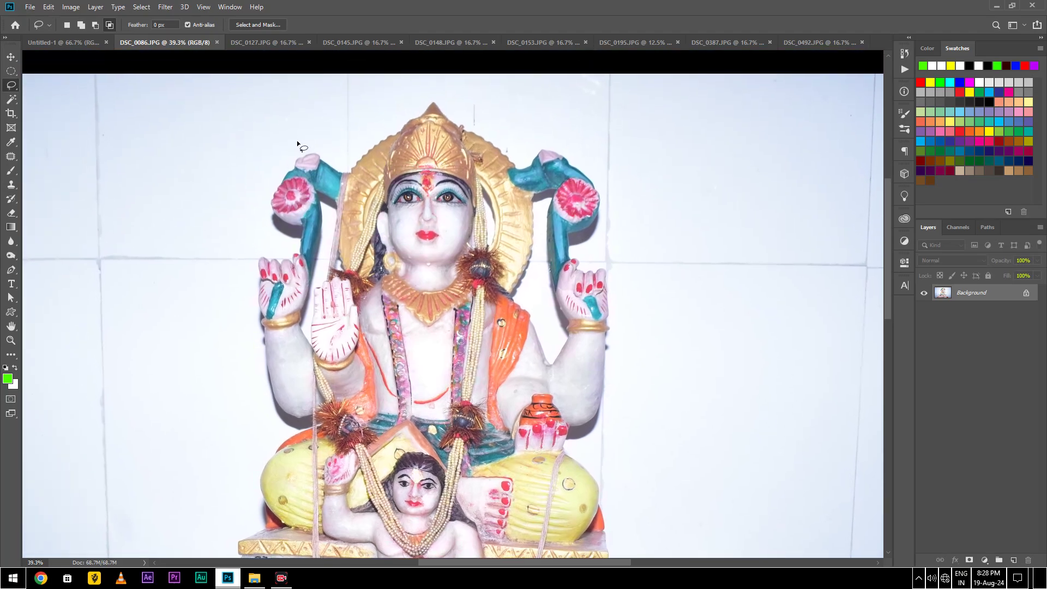
Draw a Polygonal Lasso selection from the statue's right arm out onto the wall.
right_click(12, 86)
click(60, 95)
click(604, 336)
click(632, 425)
click(698, 359)
click(608, 338)
scroll(632, 425, up, 2)
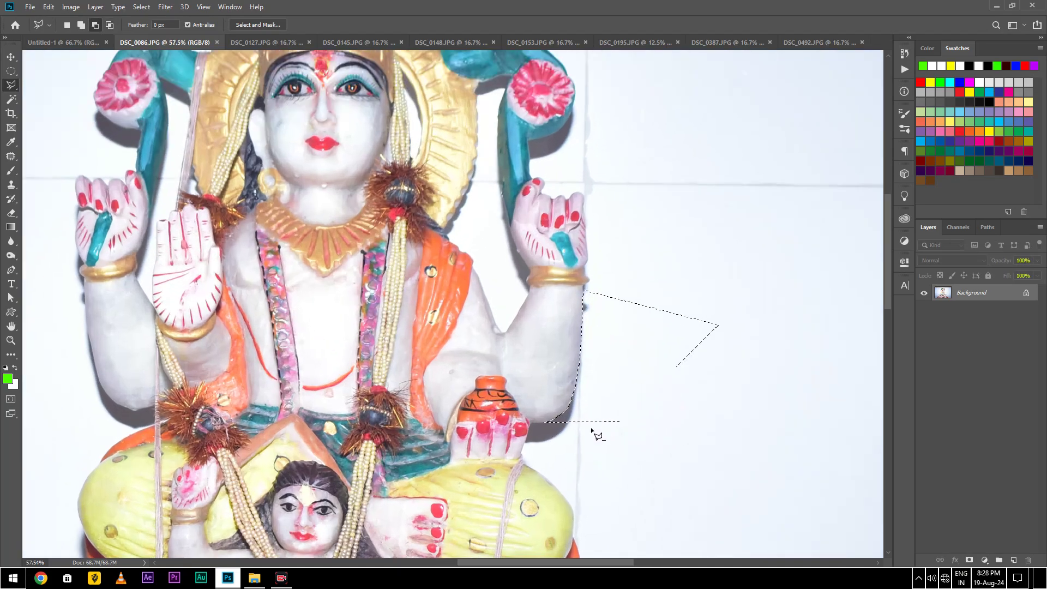
scroll(586, 433, up, 2)
scroll(562, 422, up, 1)
scroll(556, 419, up, 1)
scroll(583, 385, up, 2)
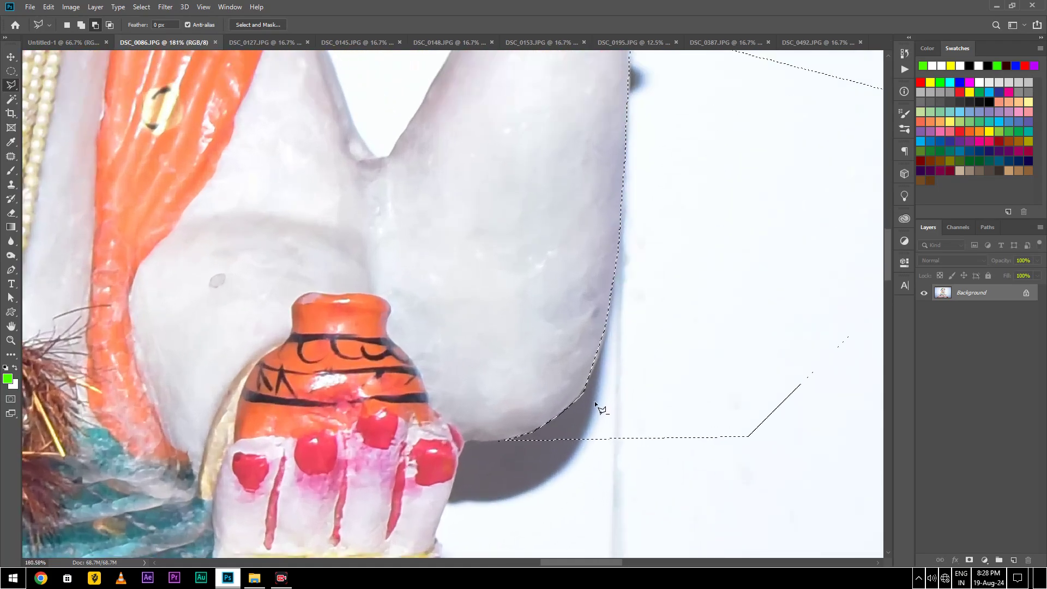
scroll(594, 400, up, 2)
scroll(578, 410, up, 1)
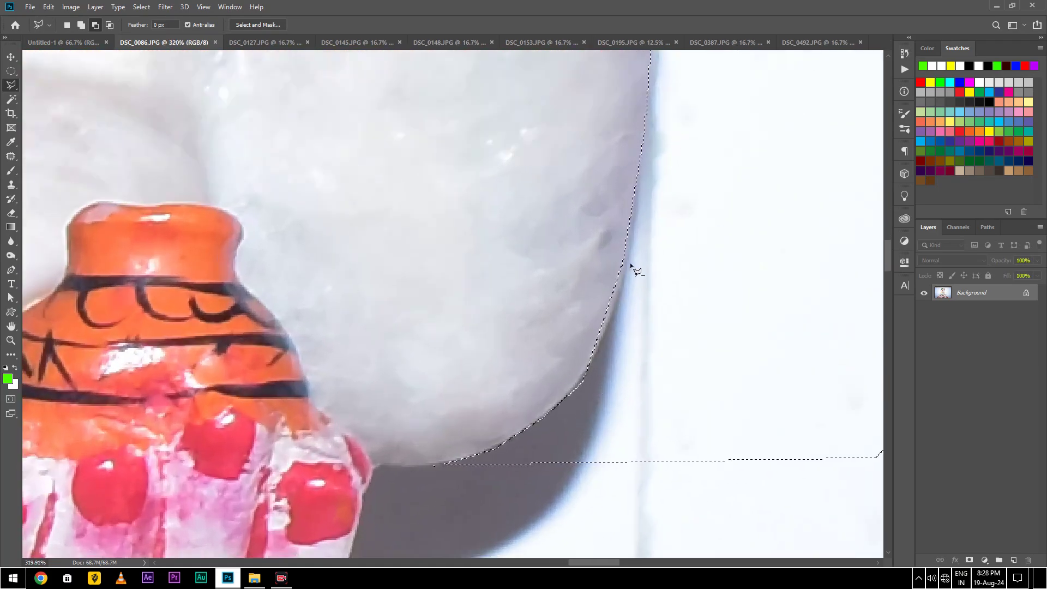
scroll(611, 348, down, 2)
scroll(611, 351, down, 3)
scroll(613, 357, down, 2)
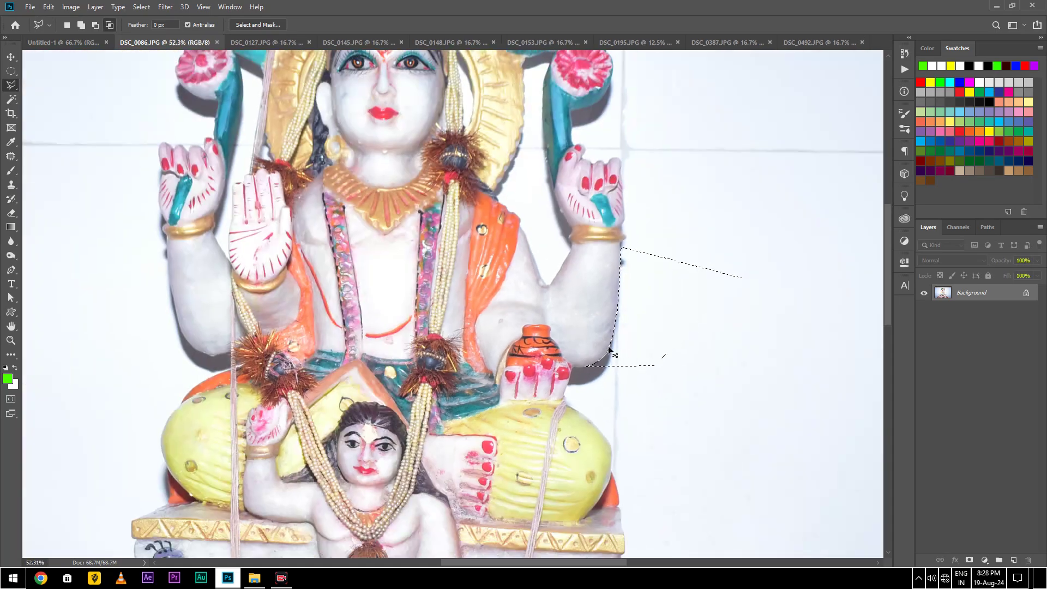
right_click(10, 84)
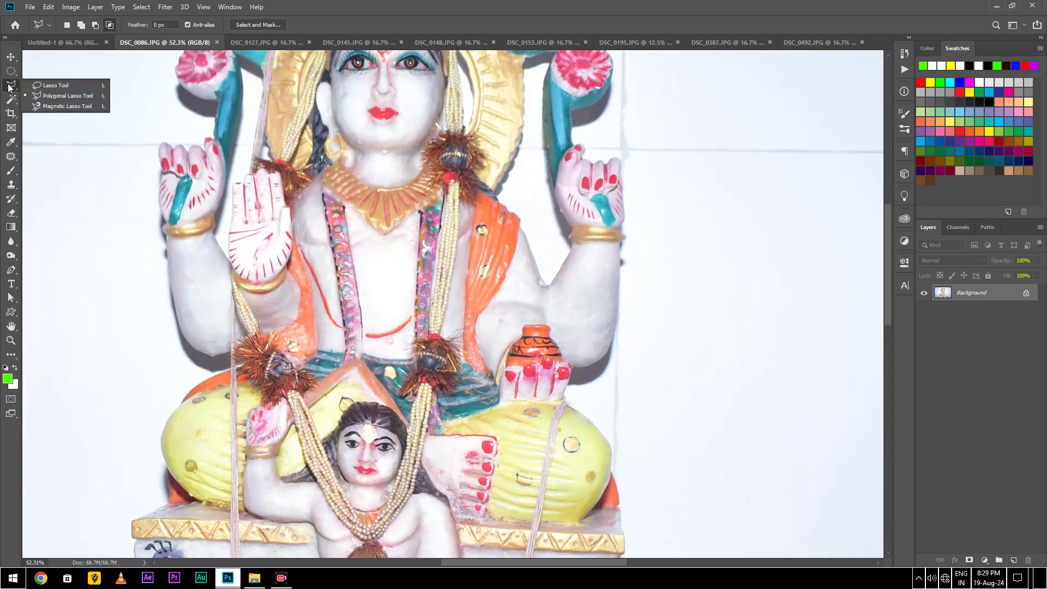
Trace a Magnetic Lasso outline down the statue's right side from cushion to base.
click(46, 106)
scroll(491, 349, down, 2)
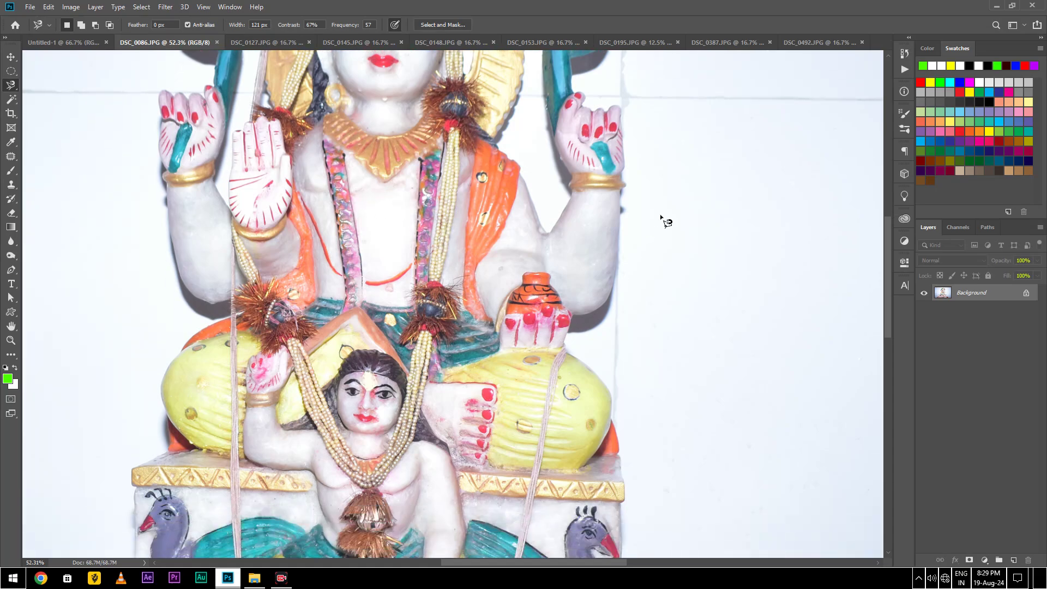
click(568, 352)
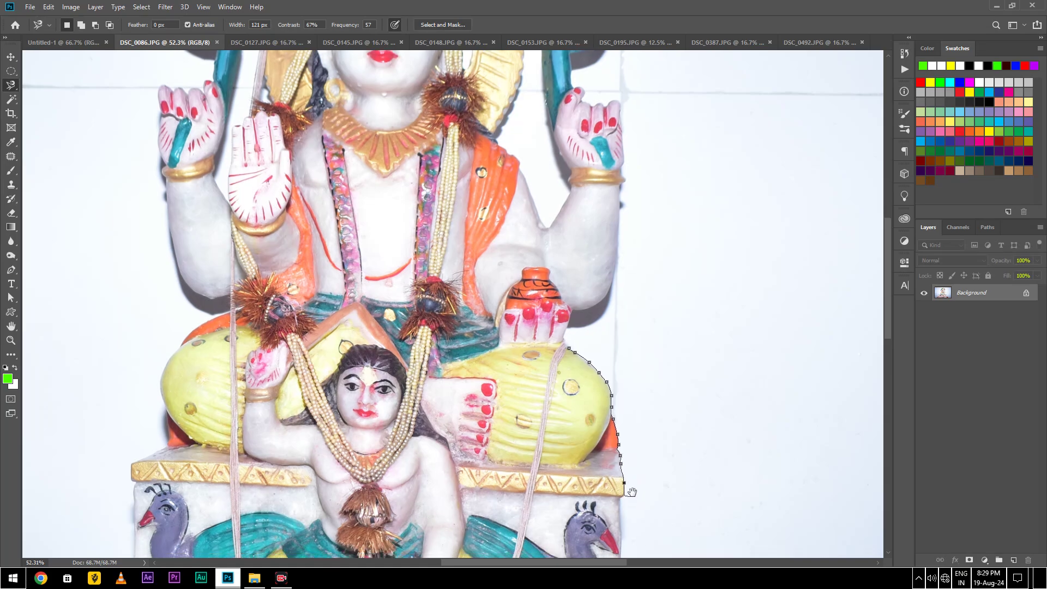
drag(631, 500, 618, 190)
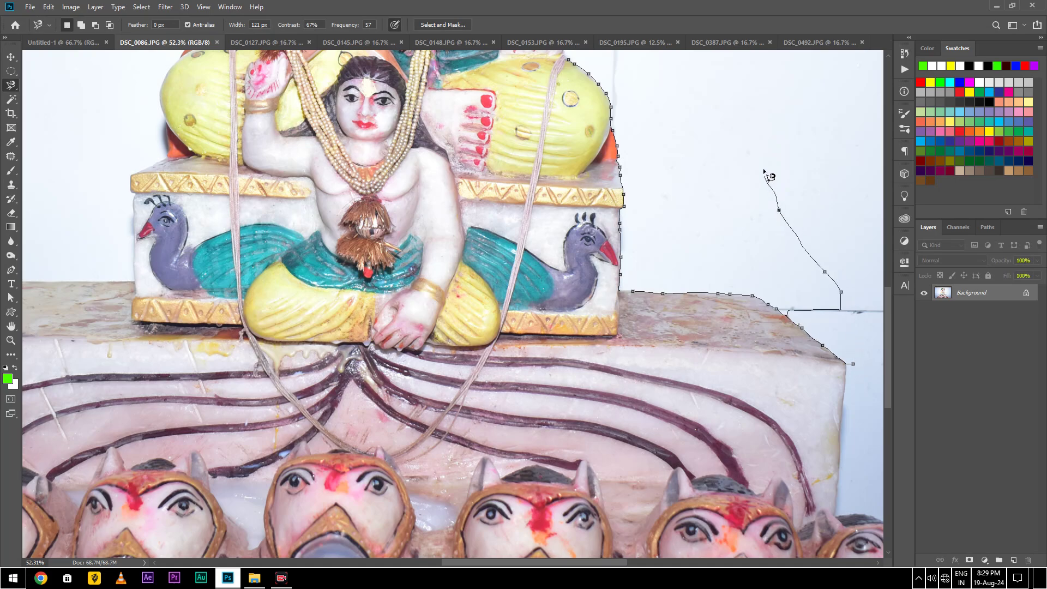
Close the statue selection, unlock Background as Layer 0, test-delete the wall, undo, then show DSC_0127.
click(571, 59)
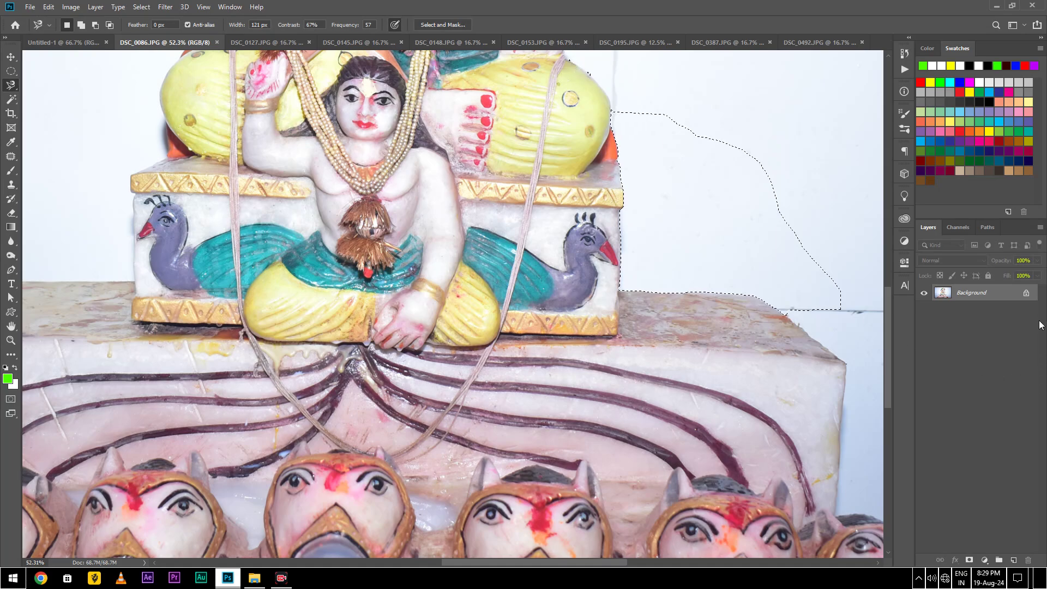
click(1027, 295)
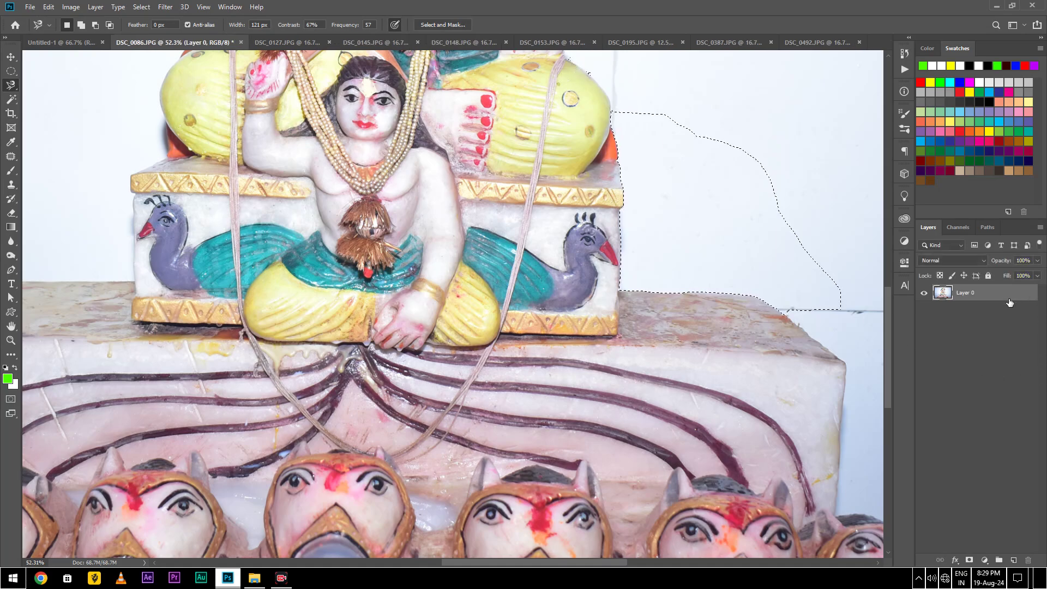
click(988, 276)
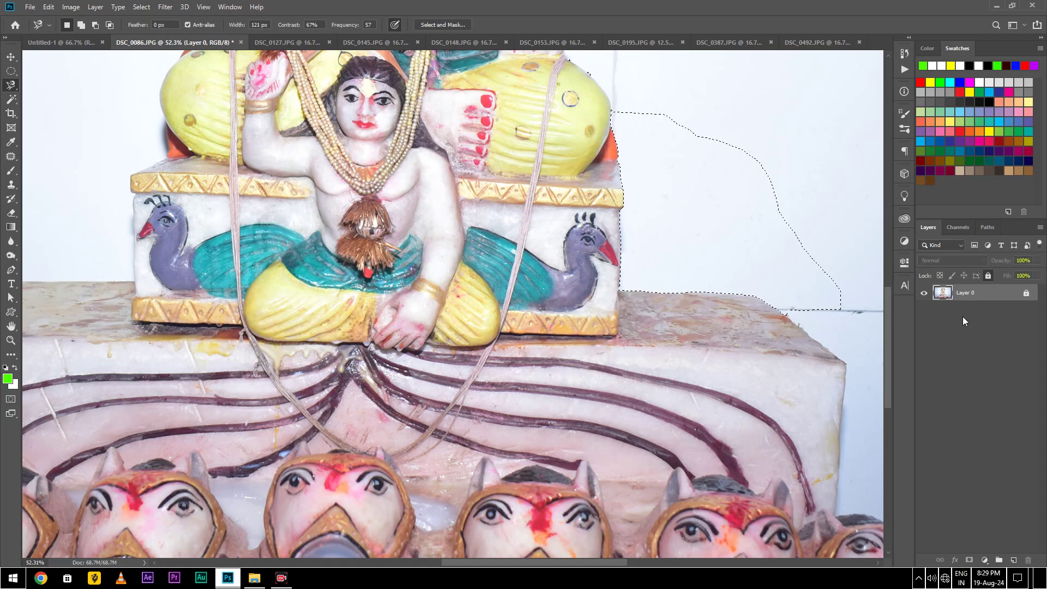
click(988, 276)
key(Delete)
key(ctrl+d)
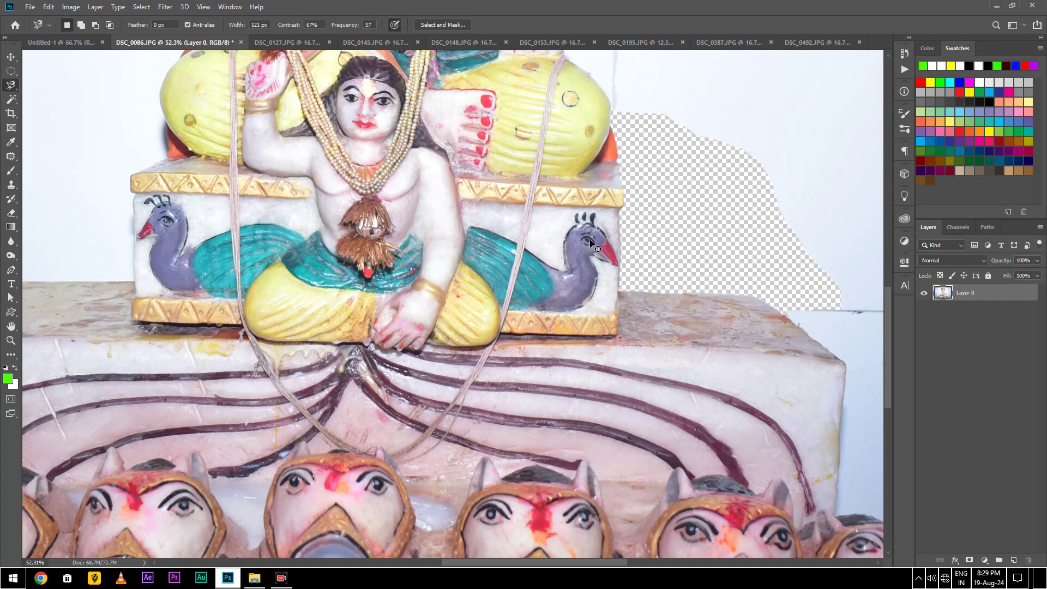
key(ctrl+z)
key(ctrl+z)
key(ctrl+z)
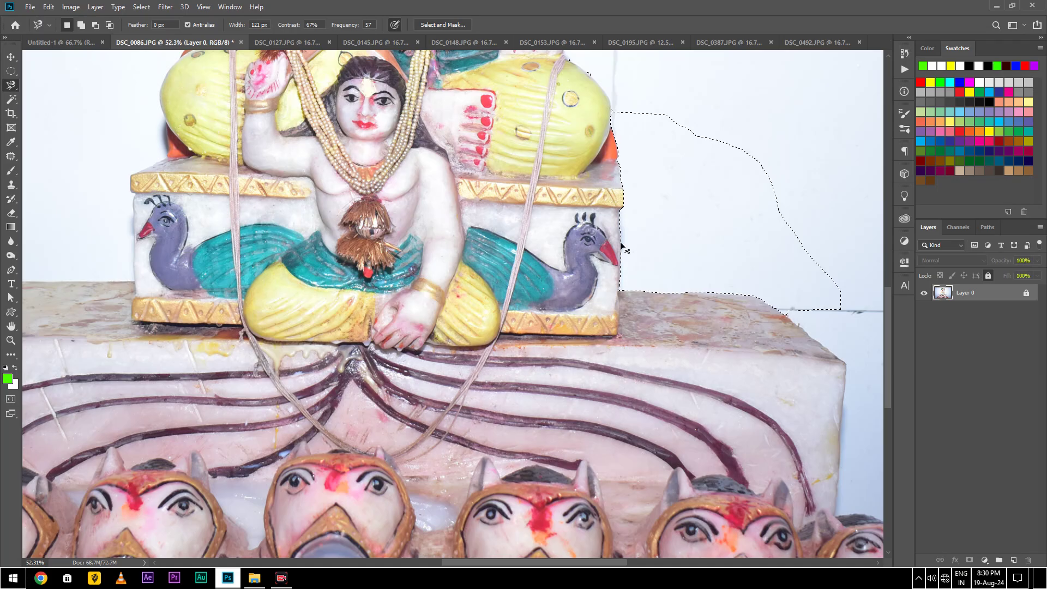
click(298, 44)
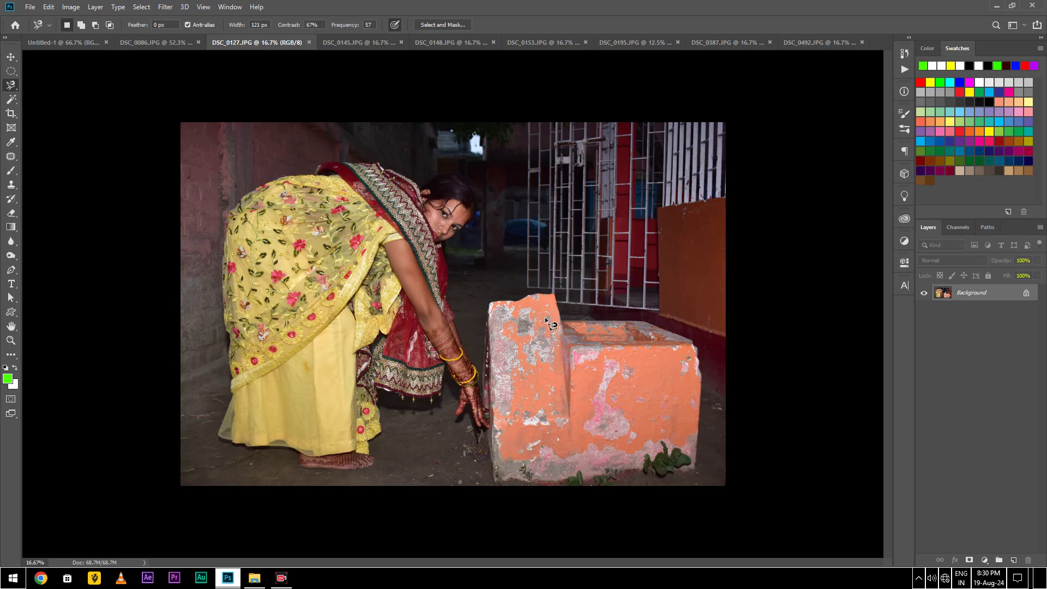
scroll(544, 330, up, 1)
scroll(431, 232, up, 1)
scroll(417, 120, up, 1)
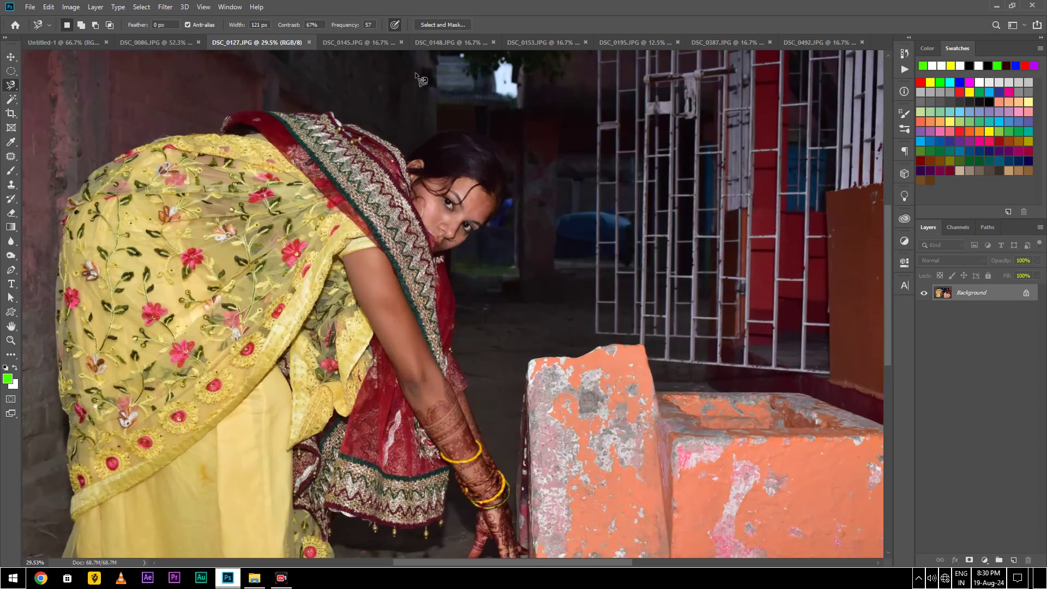
scroll(420, 79, up, 1)
scroll(420, 79, up, 1)
scroll(420, 79, down, 1)
click(525, 192)
click(478, 148)
click(432, 153)
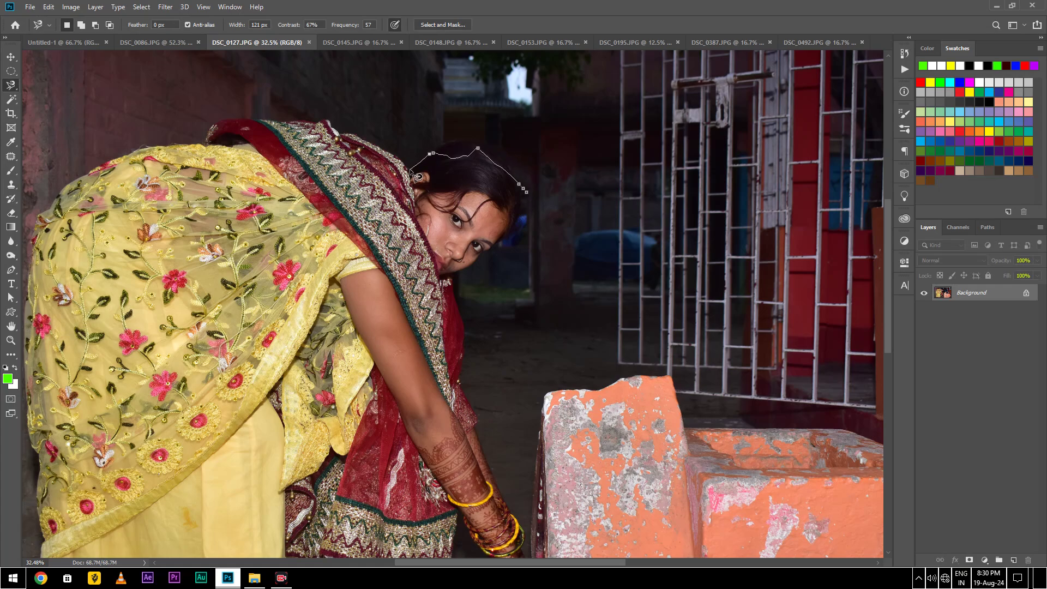
click(525, 192)
key(ctrl+d)
right_click(11, 85)
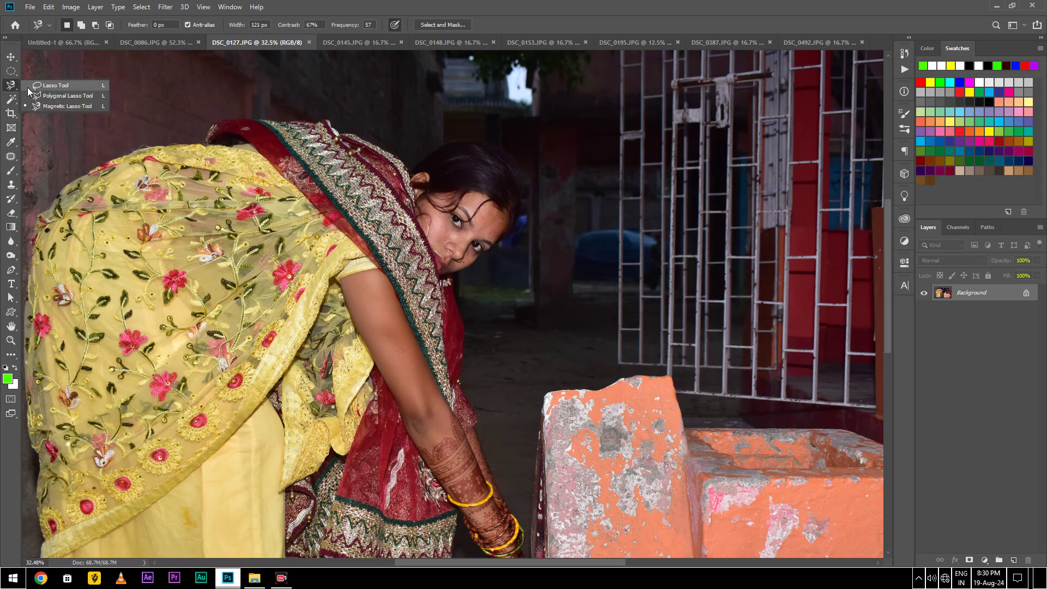
Trace a freehand Lasso selection along the top and right side of the woman's hair.
click(30, 87)
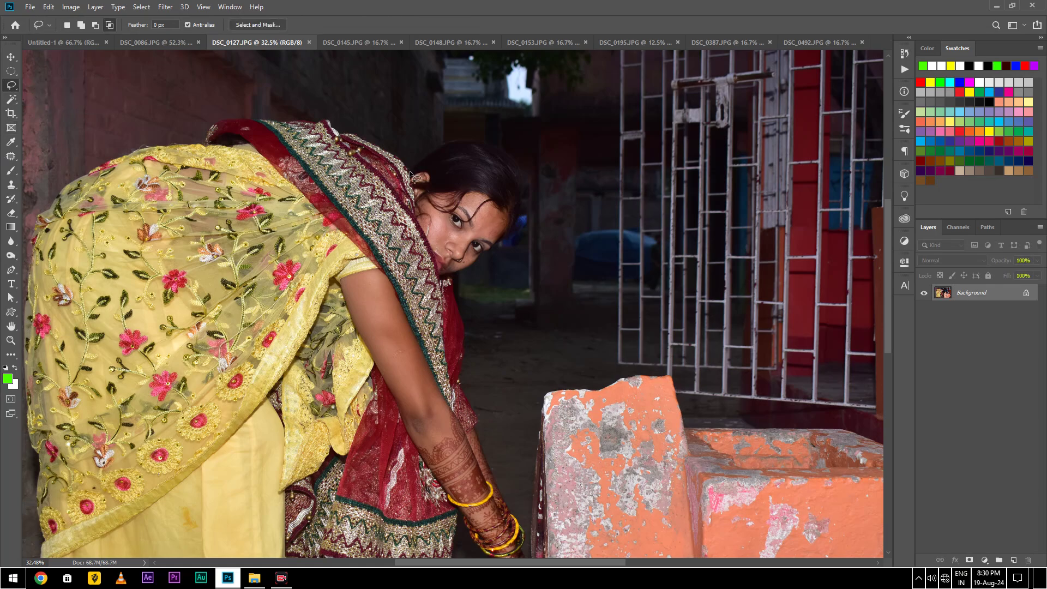
drag(427, 155, 435, 148)
drag(474, 141, 504, 154)
mouse_move(523, 200)
mouse_down()
mouse_move(494, 251)
mouse_move(627, 180)
mouse_move(466, 136)
mouse_move(417, 178)
mouse_up()
Erase the selected area beside the head on unlocked Layer 0, then undo the deletion.
key(i)
key(shift+BackSpace)
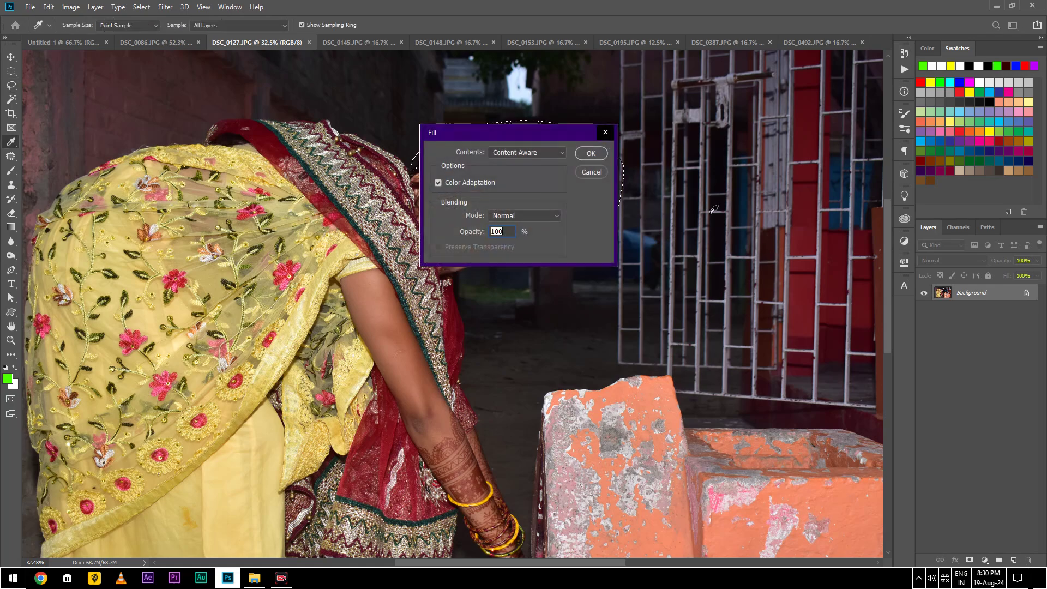
key(Escape)
click(1026, 293)
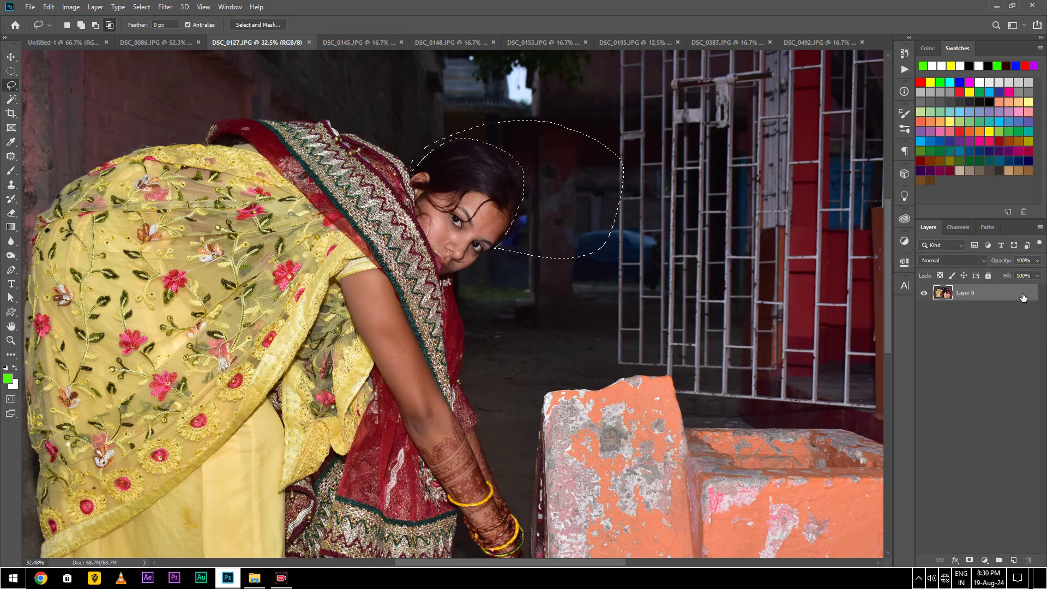
key(Delete)
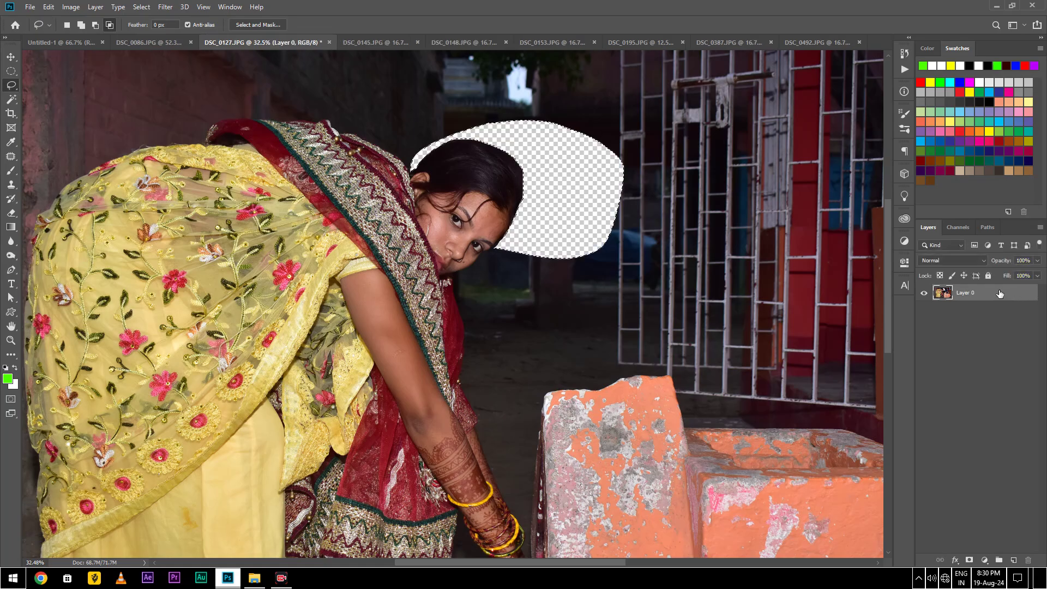
scroll(533, 174, up, 3)
scroll(510, 147, up, 3)
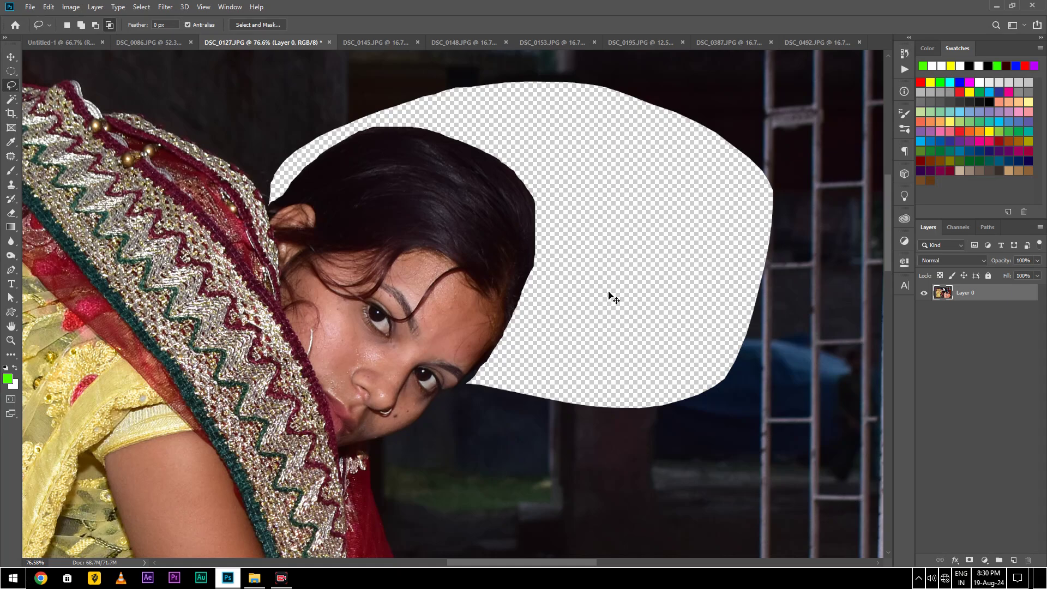
key(ctrl+z)
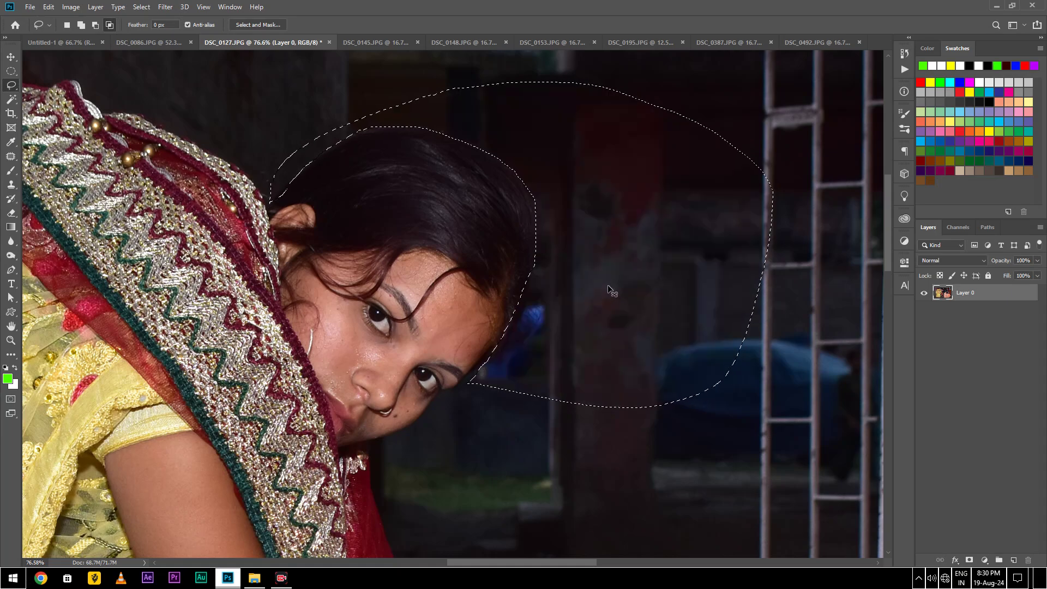
scroll(475, 229, down, 10)
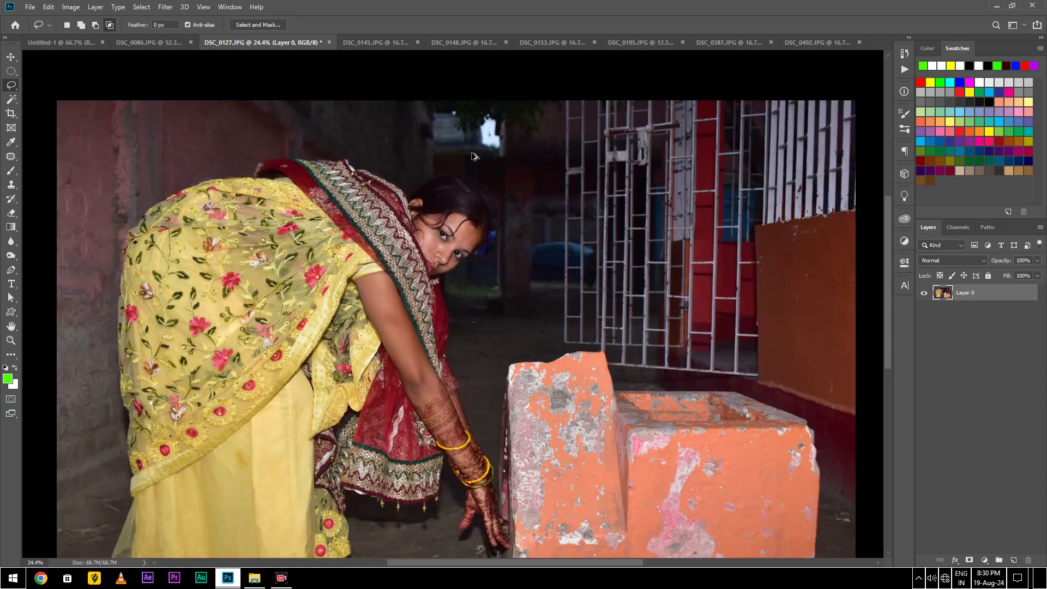
Trace a closed Magnetic Lasso selection snapping around the orange concrete block.
scroll(496, 391, up, 3)
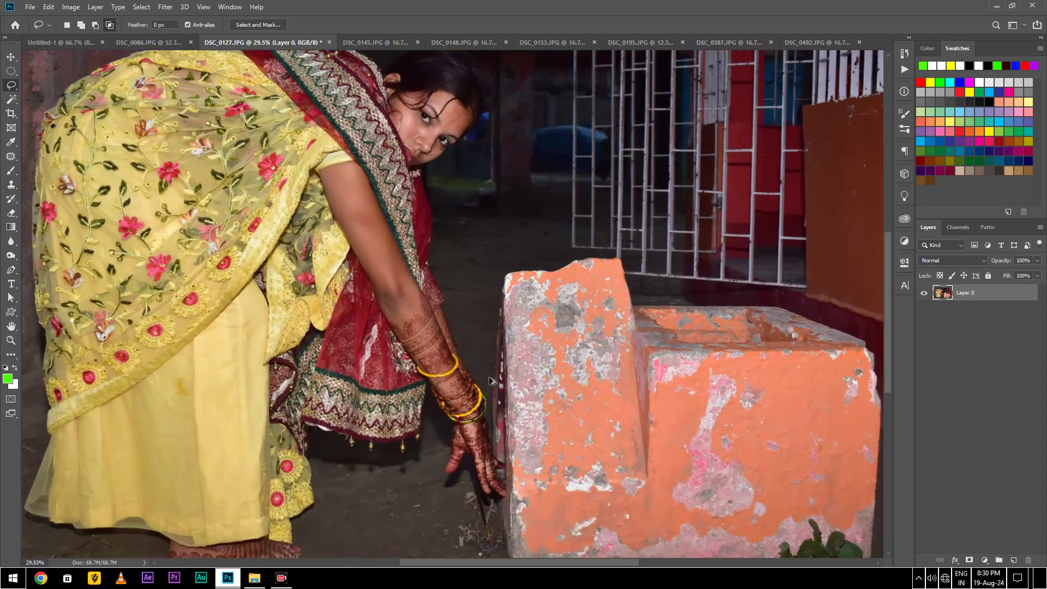
scroll(442, 274, down, 3)
right_click(9, 84)
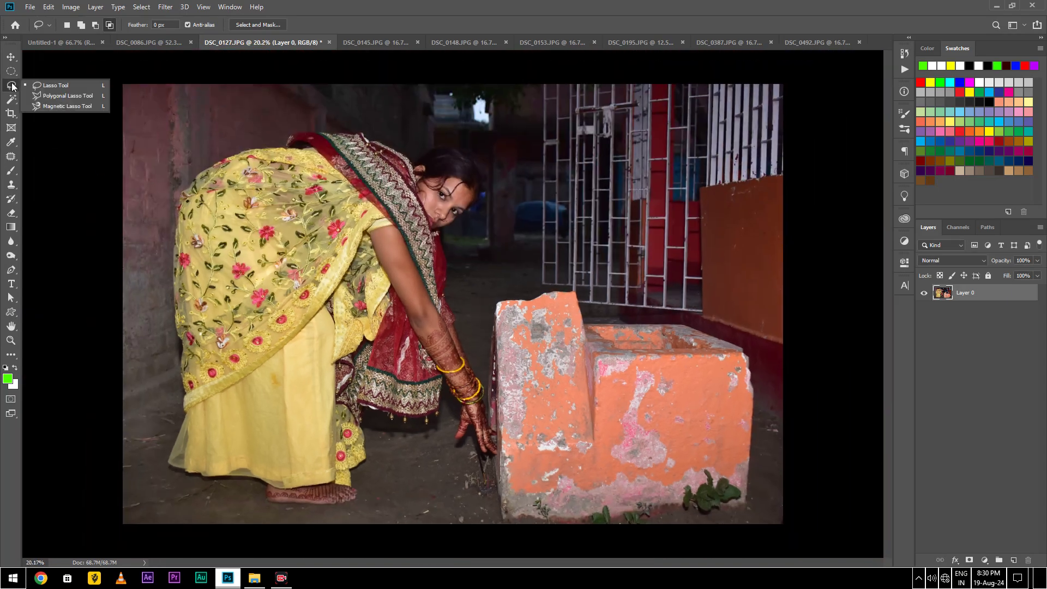
click(65, 106)
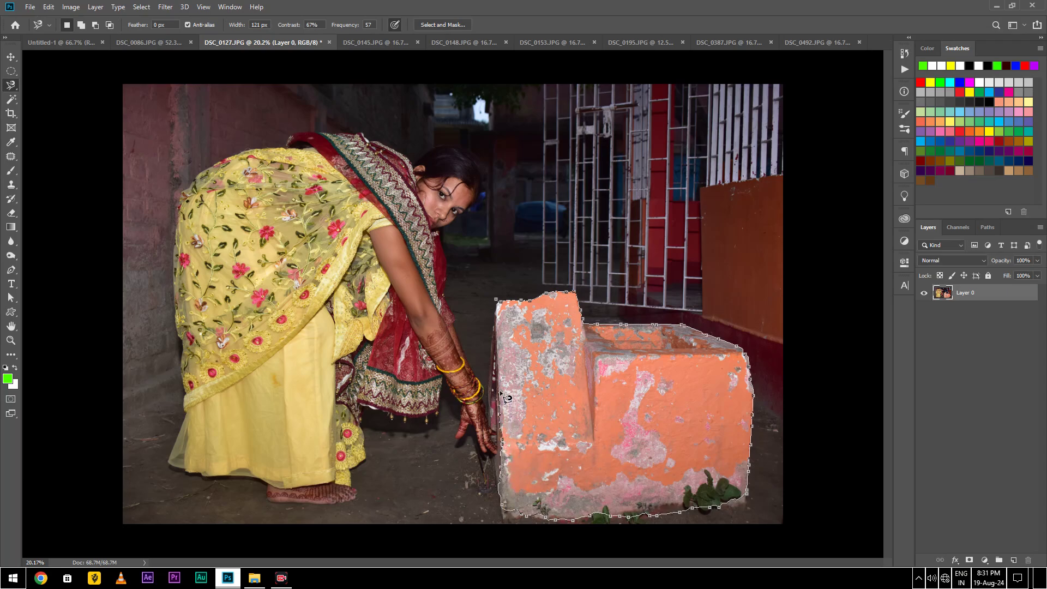
click(500, 308)
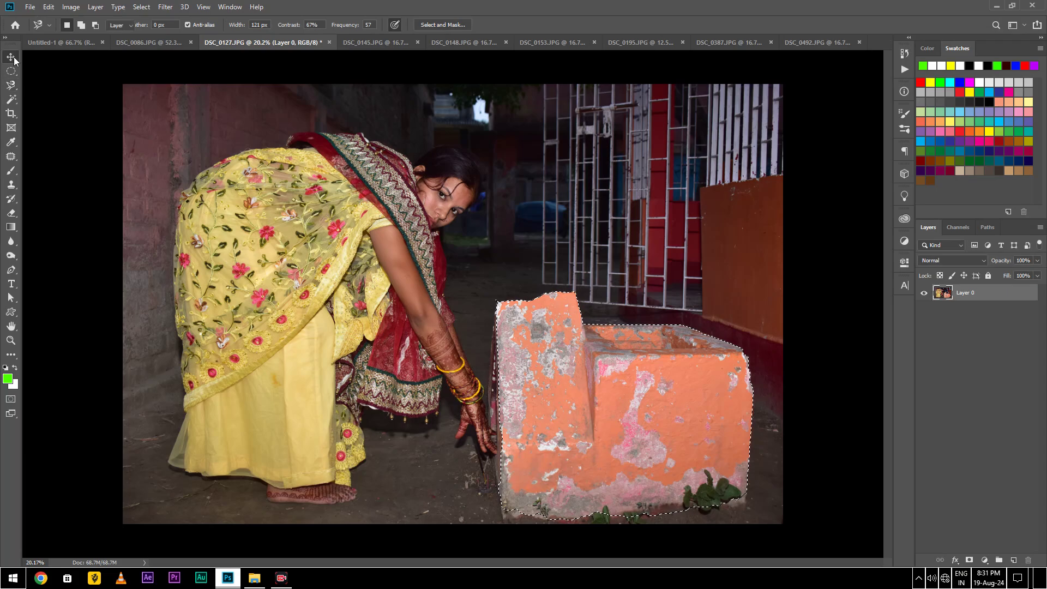
Trial-move the selected block, then undo the move and copies and clear the selection.
key(v)
drag(669, 428, 608, 358)
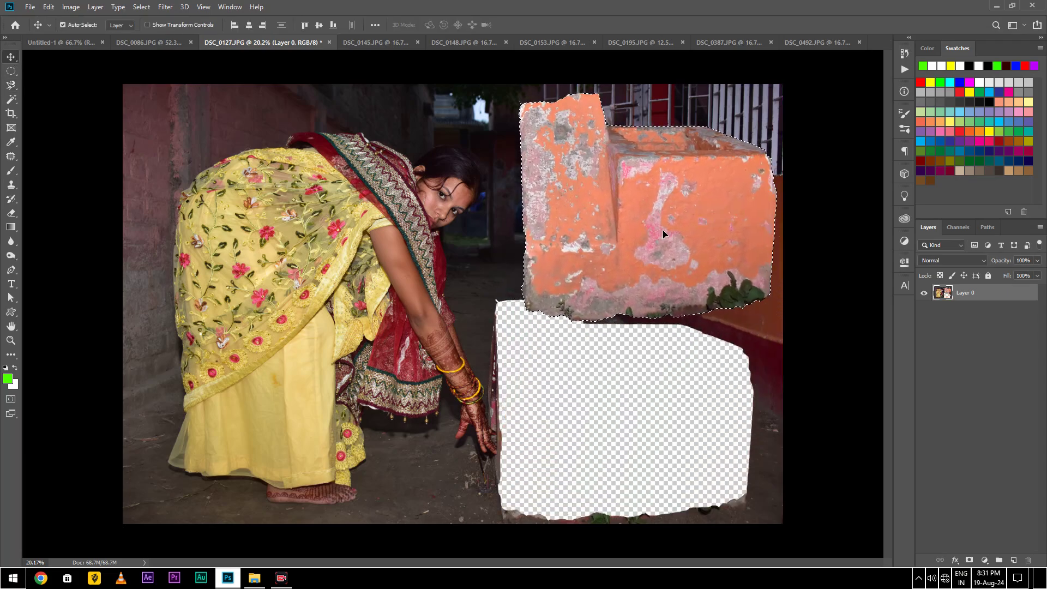
mouse_move(608, 358)
mouse_down()
mouse_move(624, 397)
mouse_move(683, 246)
mouse_move(415, 429)
mouse_move(608, 277)
mouse_move(676, 279)
mouse_up()
key(ctrl+z)
key(ctrl+d)
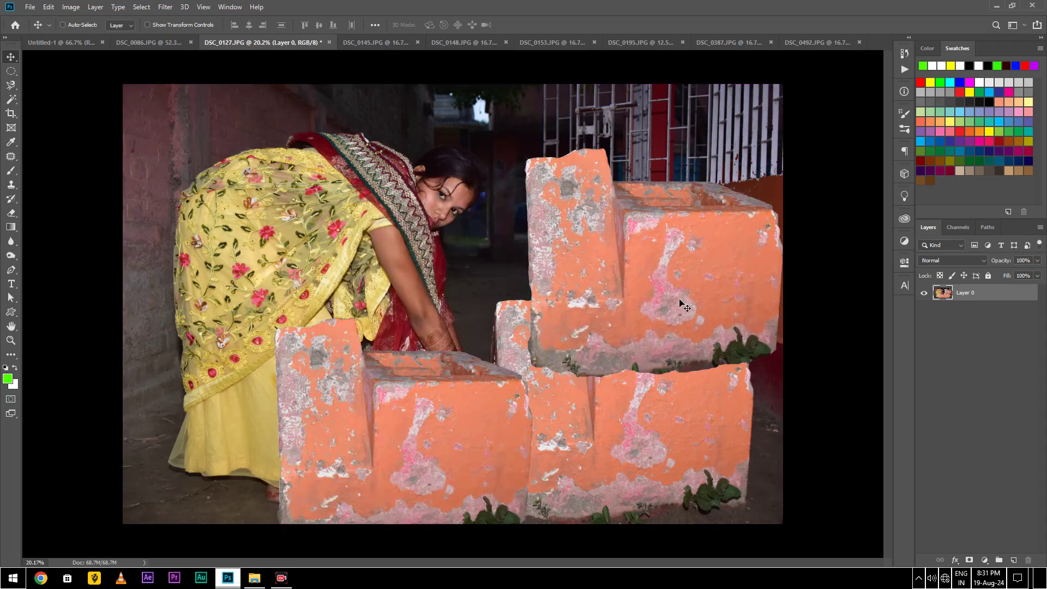
scroll(585, 387, down, 3)
scroll(583, 388, up, 1)
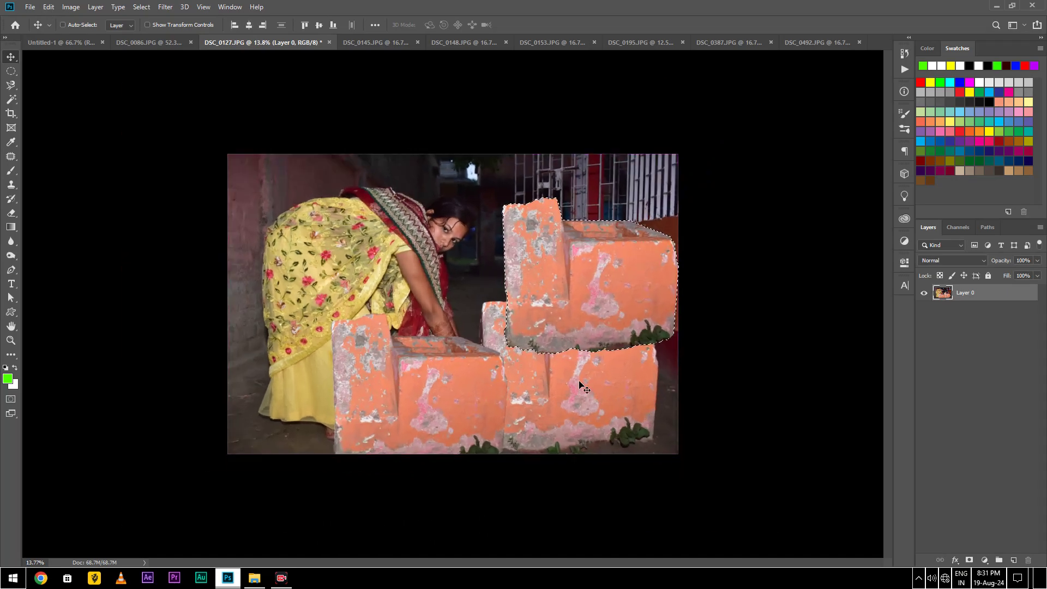
key(ctrl+z)
key(ctrl+z)
Switch to the Polygonal Lasso Tool from the lasso flyout.
scroll(577, 346, up, 3)
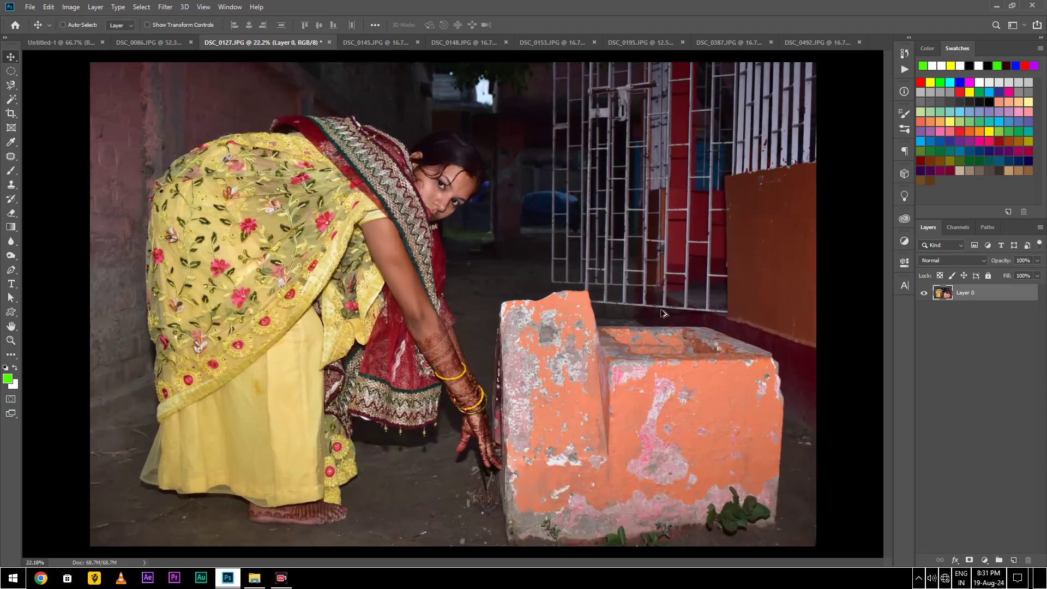
scroll(578, 349, up, 3)
scroll(366, 278, up, 1)
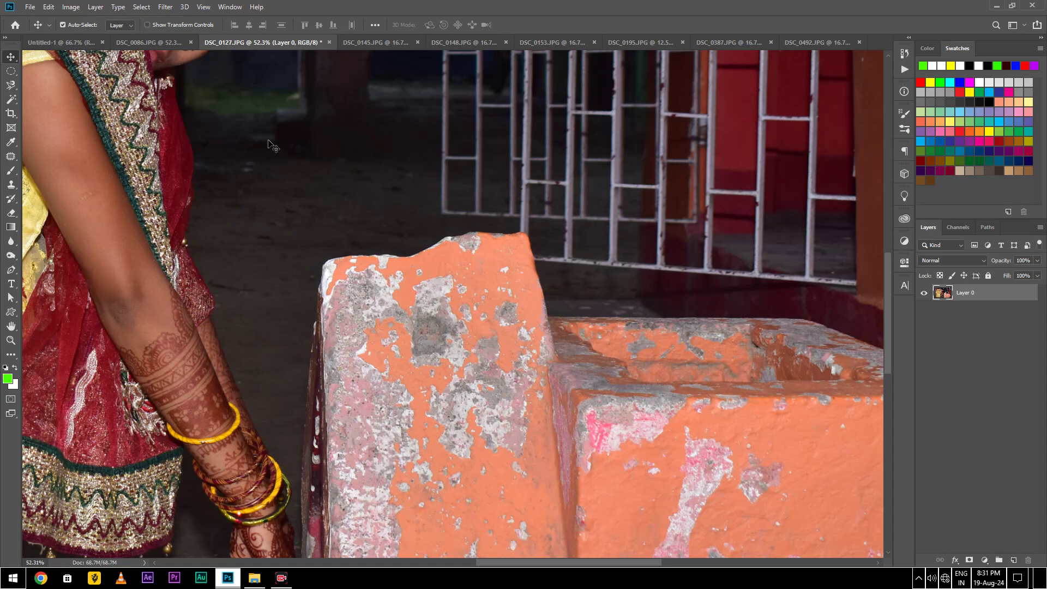
right_click(7, 90)
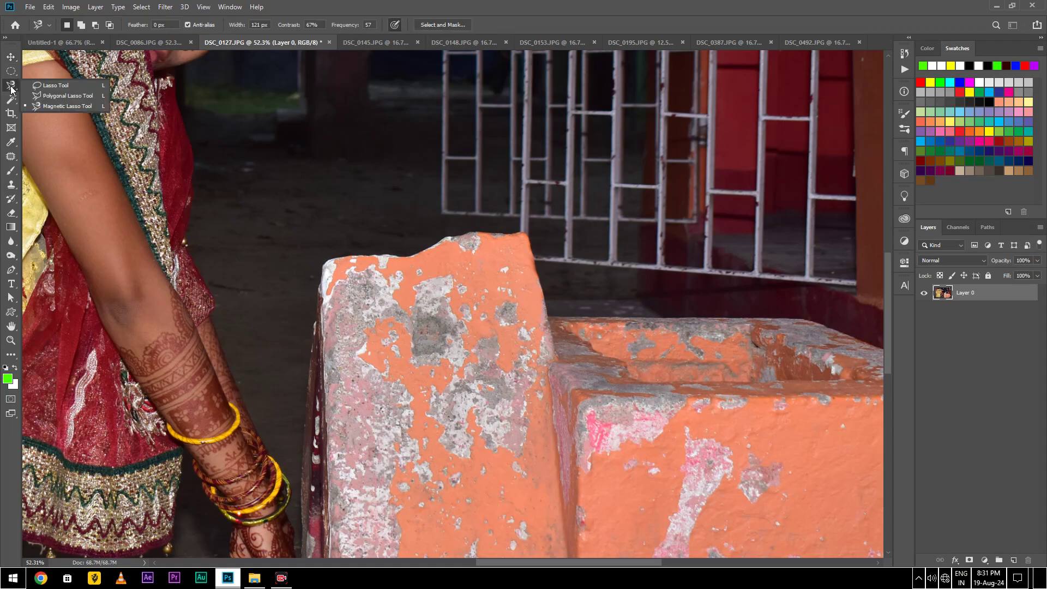
click(41, 96)
scroll(459, 245, down, 3)
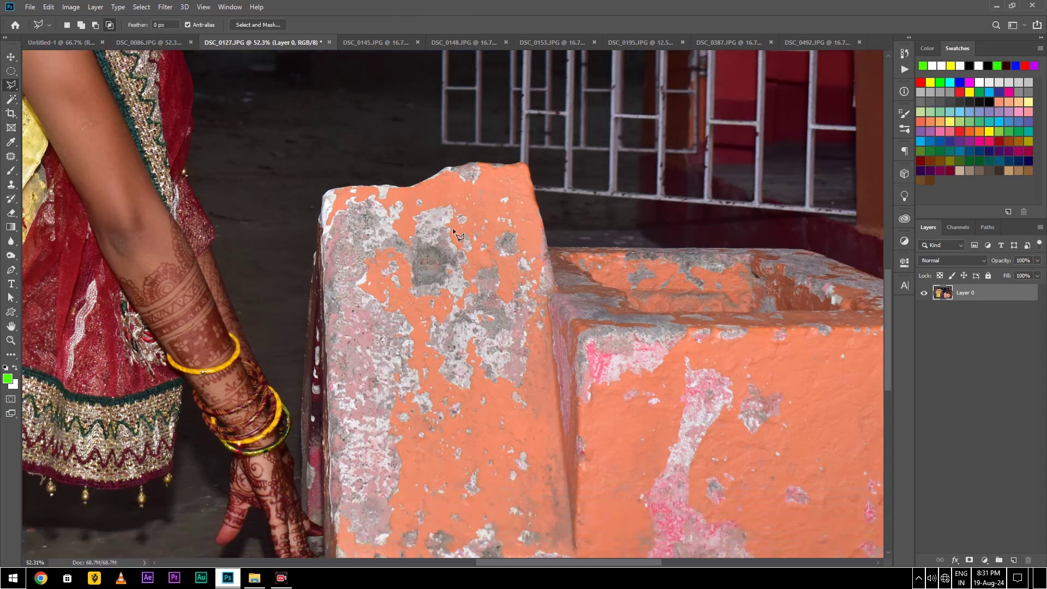
Outline the block with straight Polygonal Lasso segments and close the selection.
scroll(452, 228, down, 2)
scroll(777, 365, up, 3)
scroll(790, 371, down, 2)
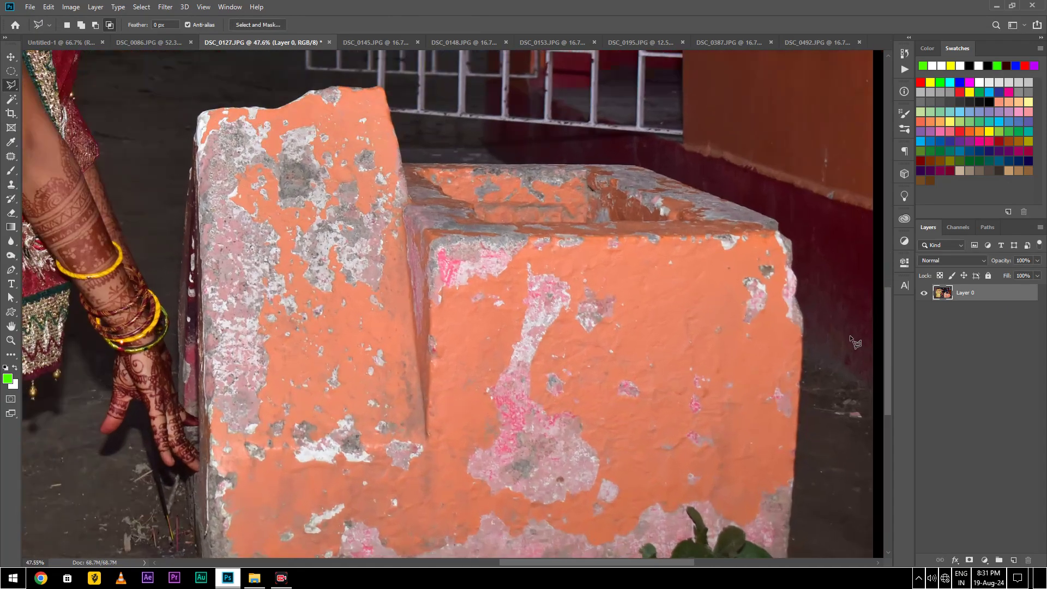
scroll(825, 380, up, 2)
scroll(802, 537, up, 2)
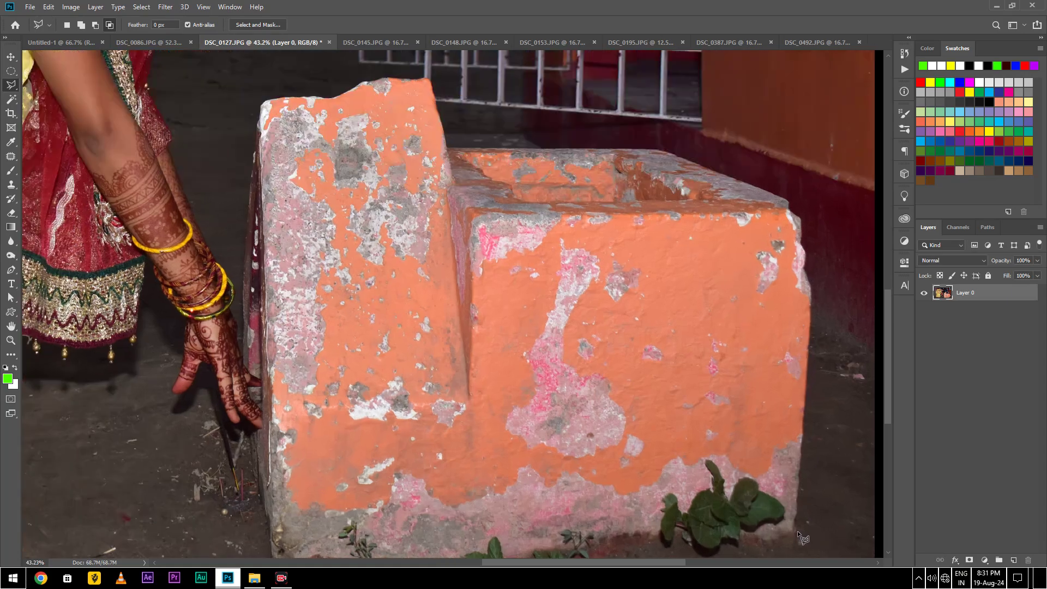
click(793, 531)
click(802, 250)
click(789, 201)
click(660, 148)
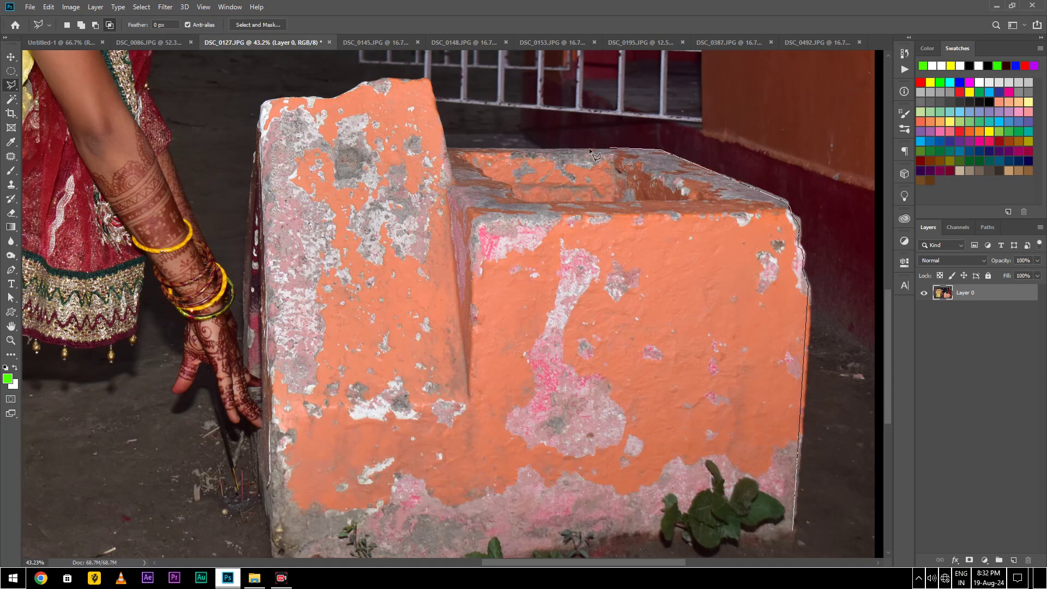
click(446, 146)
click(429, 77)
click(853, 96)
click(847, 510)
click(795, 530)
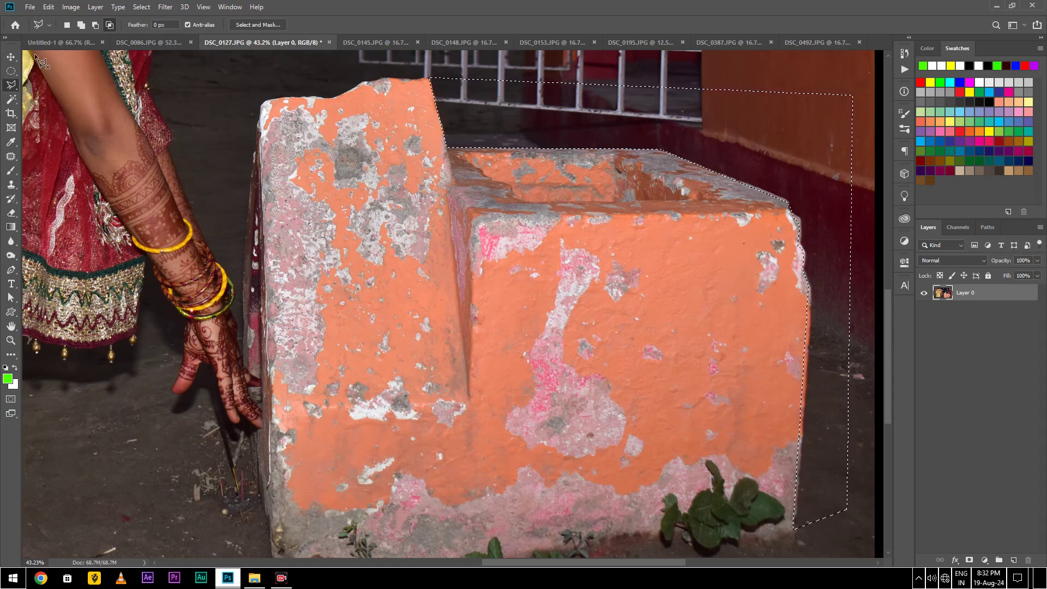
Drag the selected piece down-left, undo the move, and bring up the DSC_0145 photo.
key(v)
drag(780, 180, 368, 362)
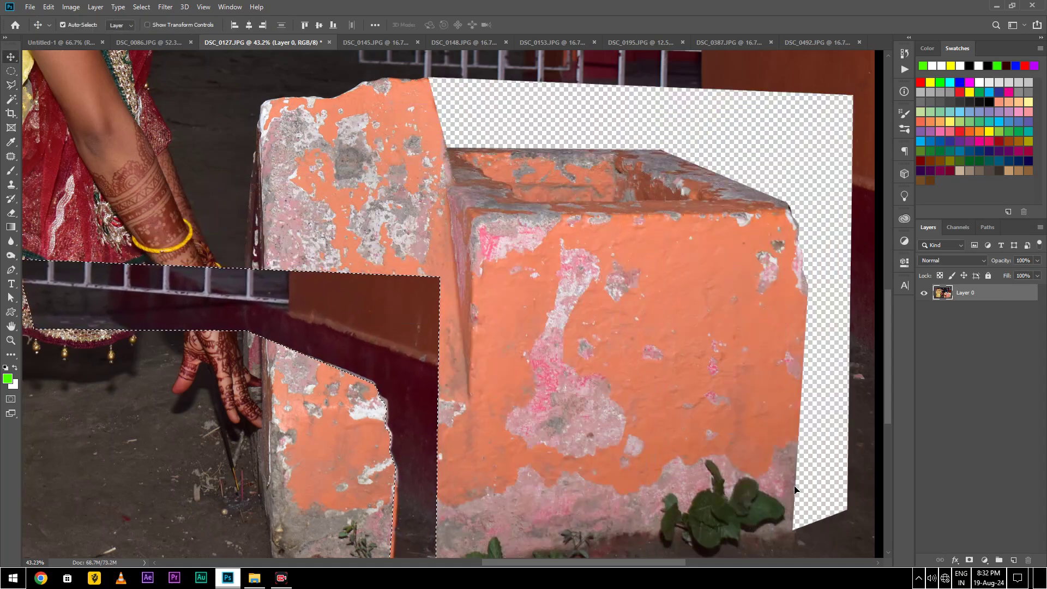
key(ctrl)
key(ctrl+z)
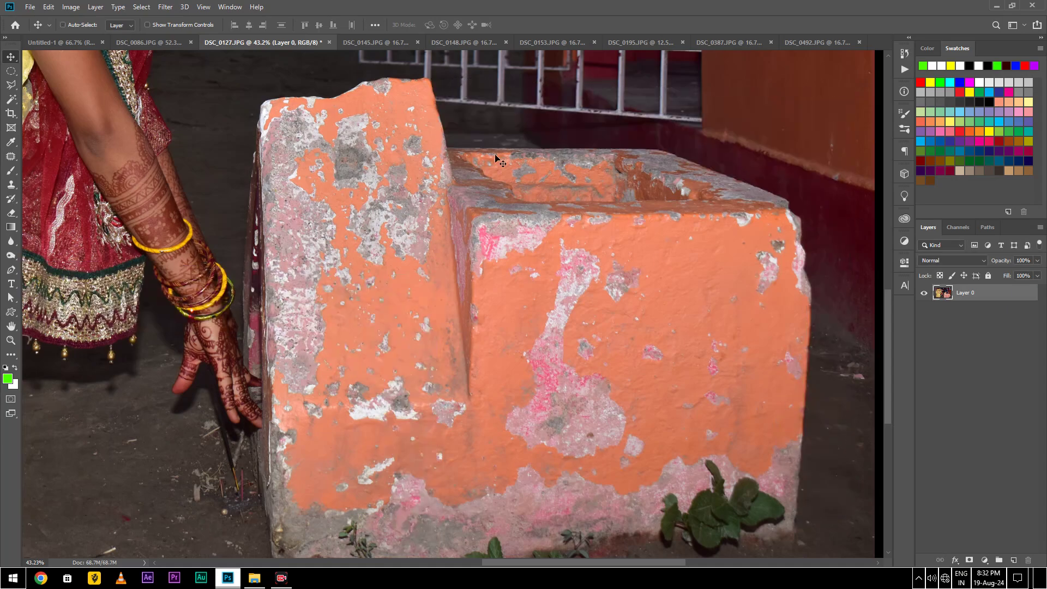
click(371, 40)
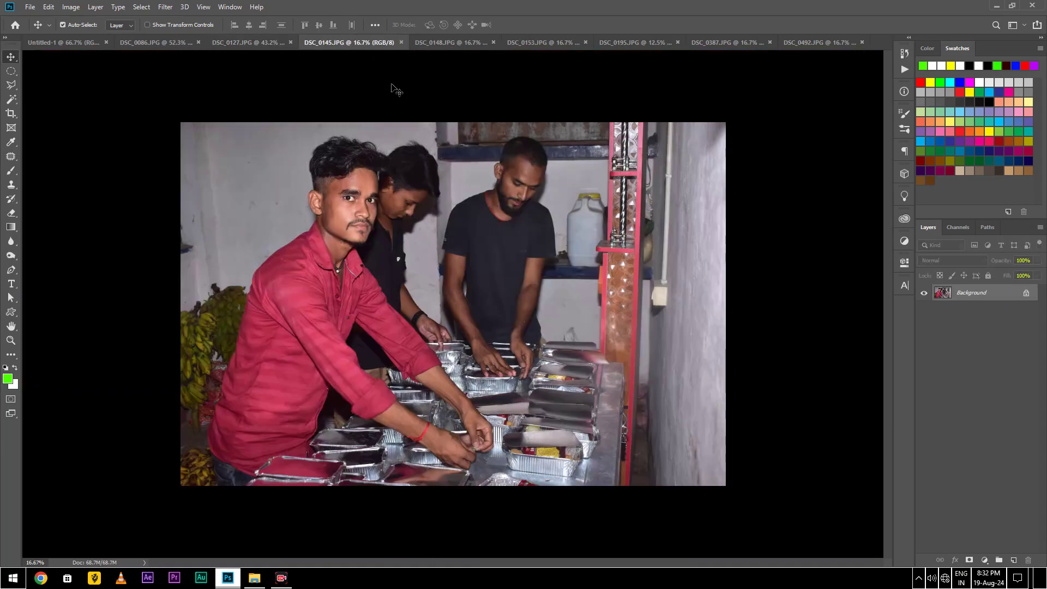
Switch to the Magnetic Lasso Tool on the DSC_0145 photo.
scroll(333, 177, up, 2)
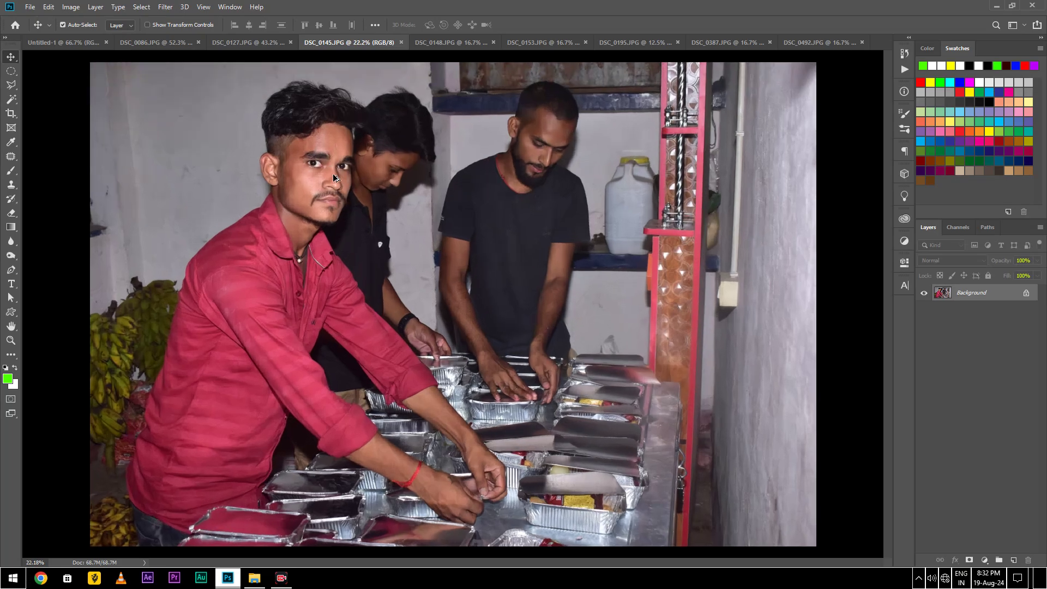
scroll(277, 119, up, 2)
scroll(250, 115, up, 1)
click(11, 98)
click(11, 84)
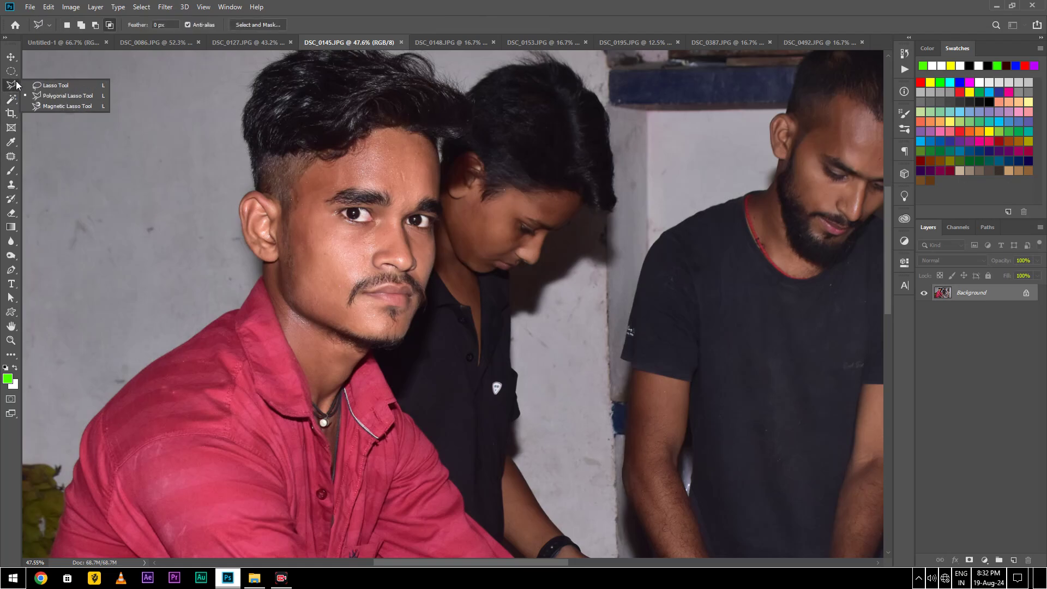
click(58, 106)
Select the wall patch beside the front man's hair and erase it to transparency.
scroll(326, 120, up, 2)
scroll(325, 120, up, 1)
scroll(305, 115, up, 1)
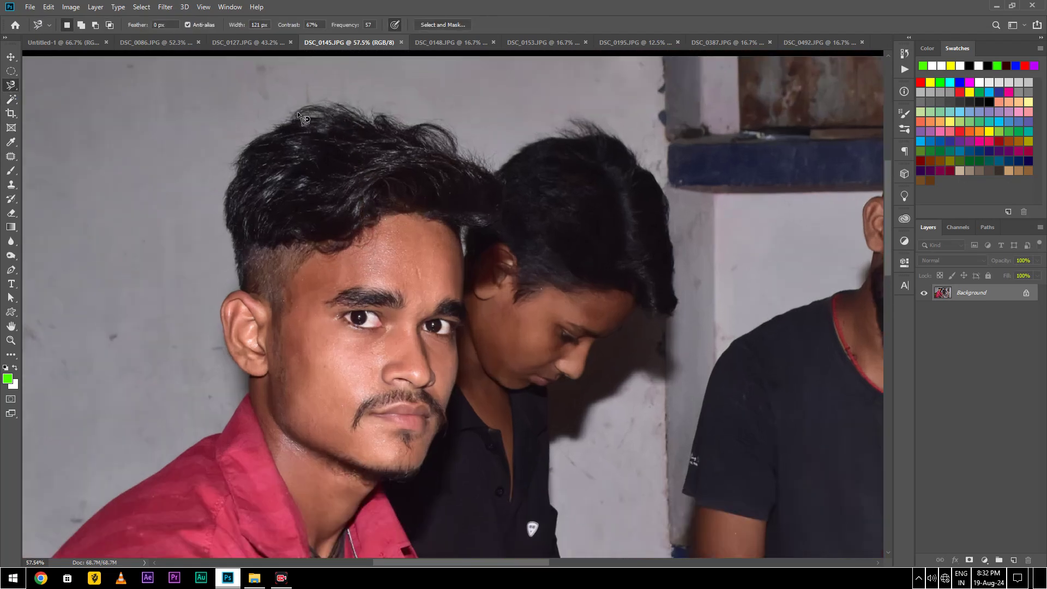
click(268, 131)
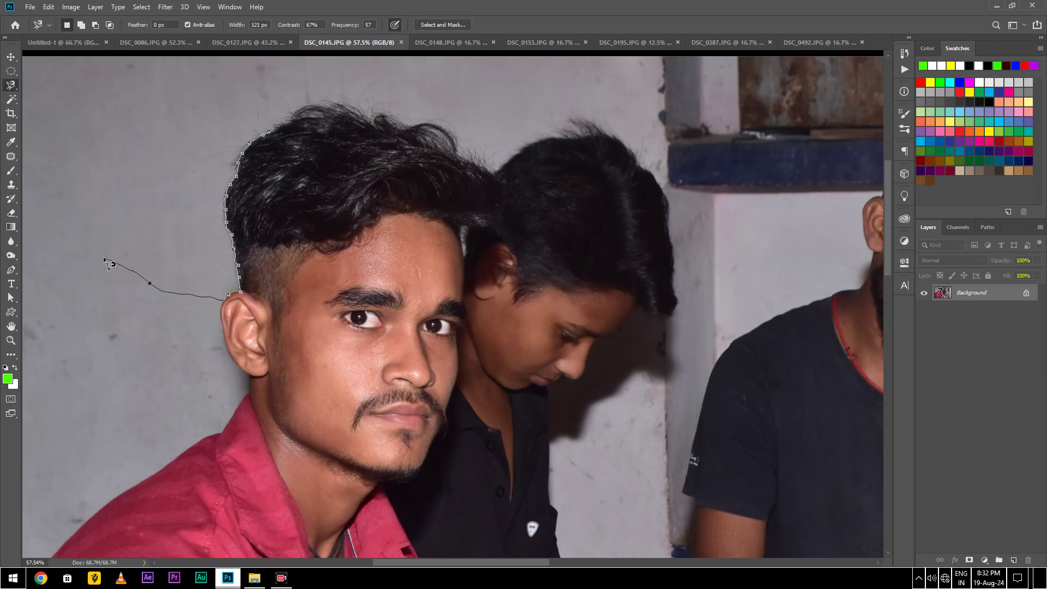
click(271, 137)
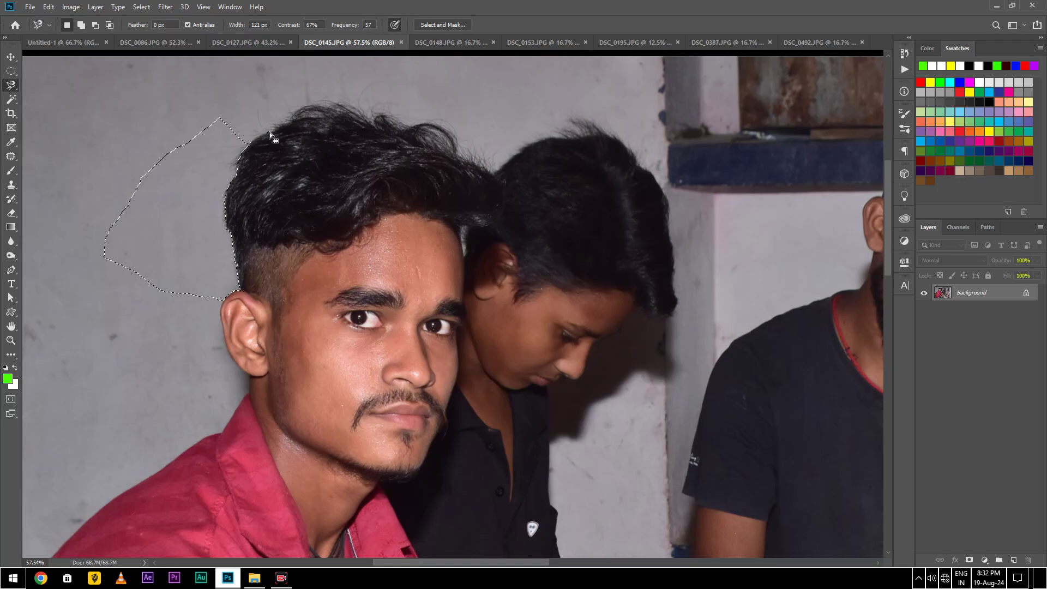
key(shift+F5)
click(606, 132)
click(1026, 293)
key(Delete)
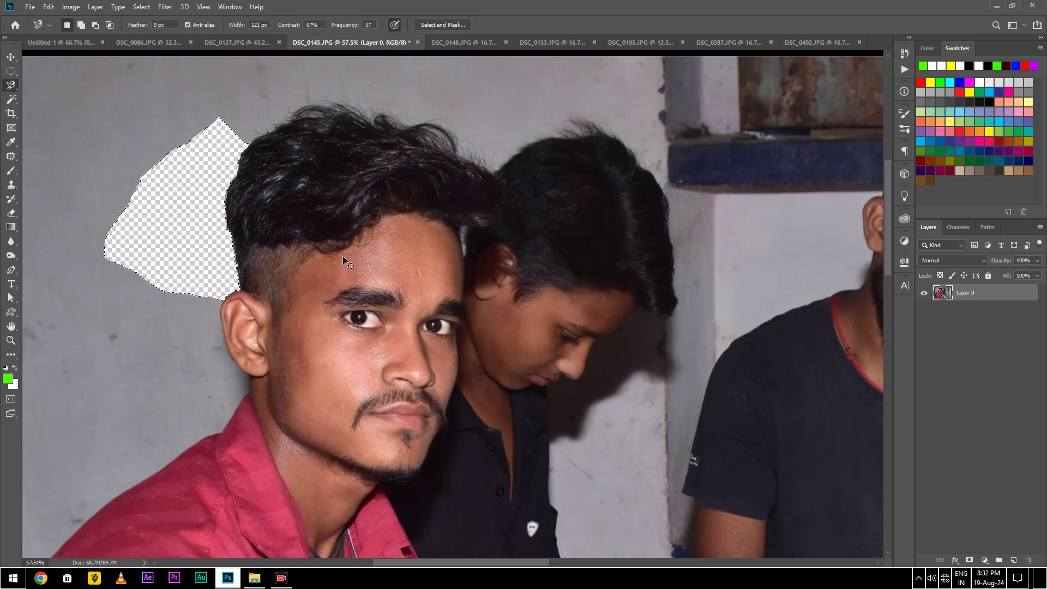
Undo the wall-patch deletion and zoom out to view the whole photo.
scroll(240, 207, up, 2)
scroll(240, 199, up, 2)
scroll(237, 175, down, 3)
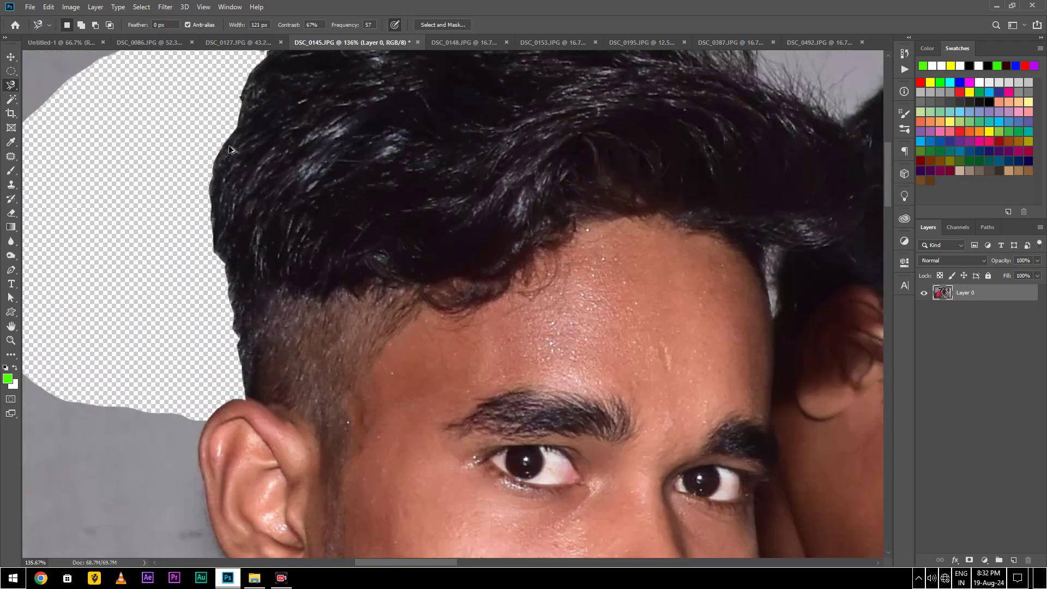
scroll(235, 155, down, 1)
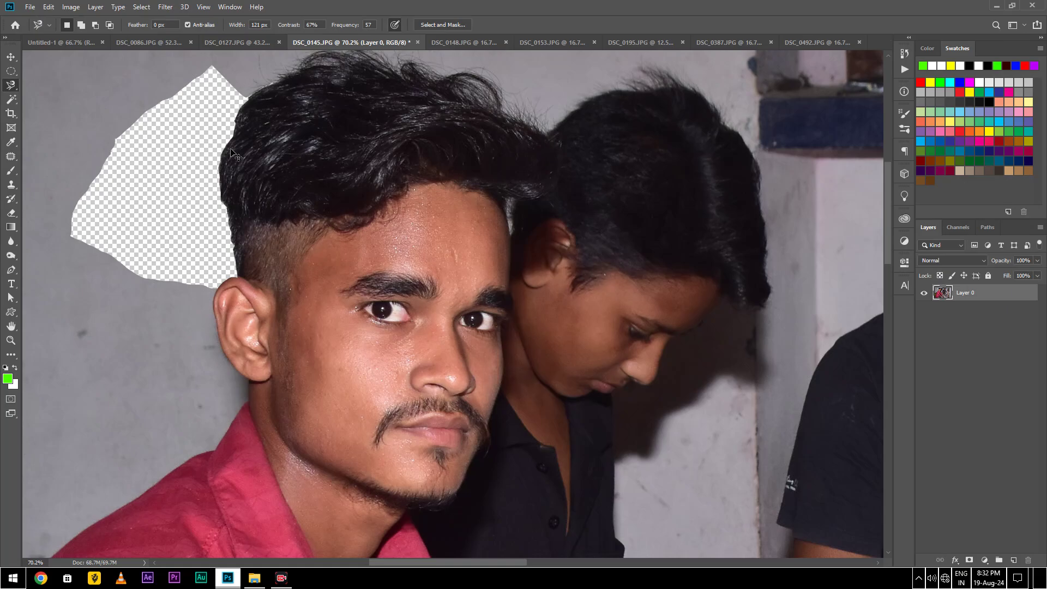
key(ctrl+z)
key(ctrl+z)
scroll(234, 156, down, 2)
scroll(276, 190, down, 2)
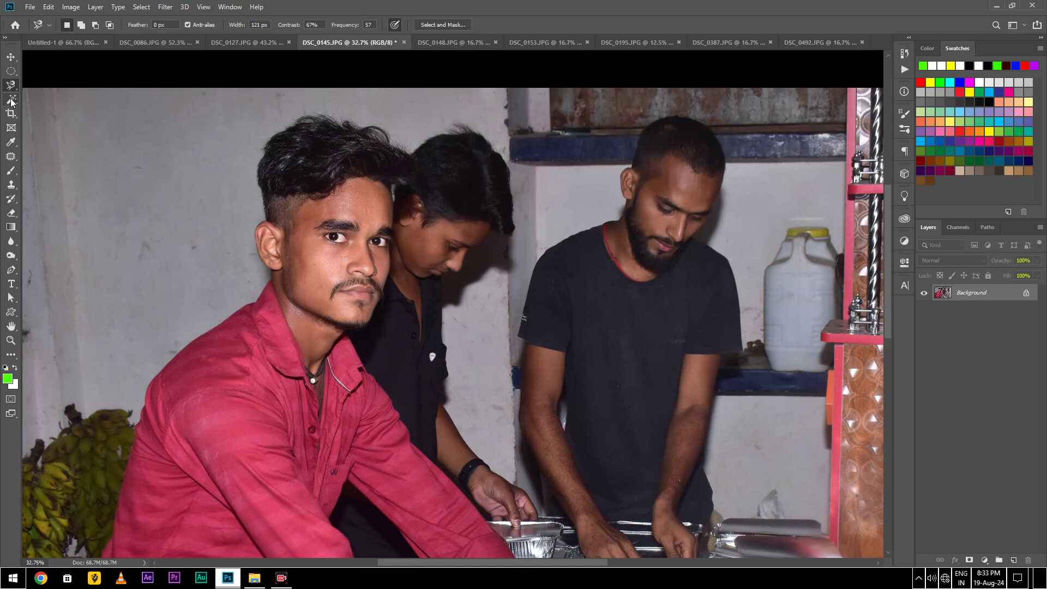
Try Magnetic Lasso traces on the man in black with Contrast 100%, cancelling each.
click(743, 345)
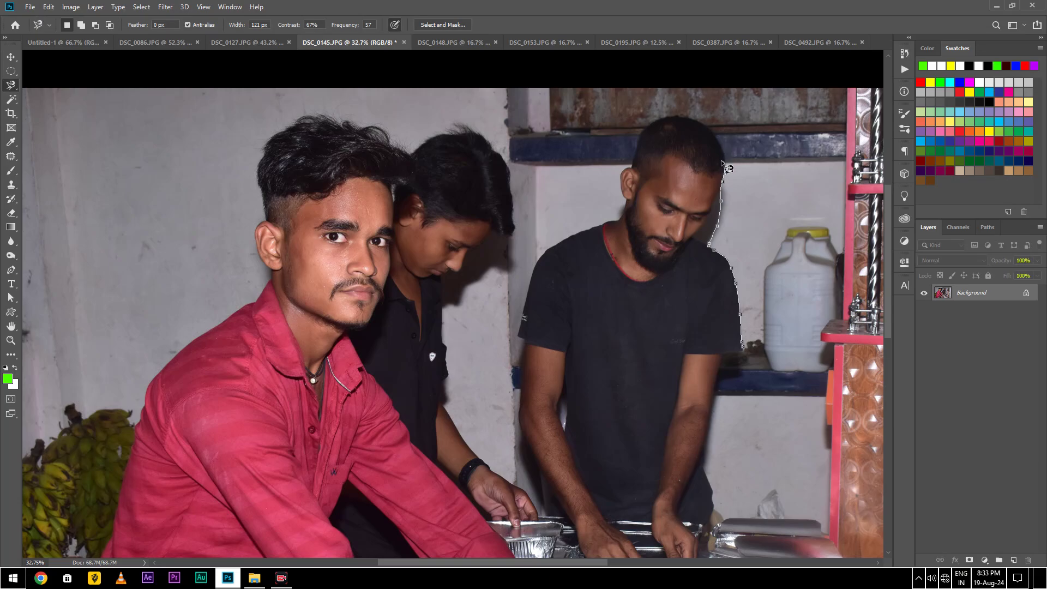
key(BackSpace)
key(BackSpace)
key(BackSpace)
key(BackSpace)
key(Escape)
drag(289, 25, 321, 29)
click(722, 196)
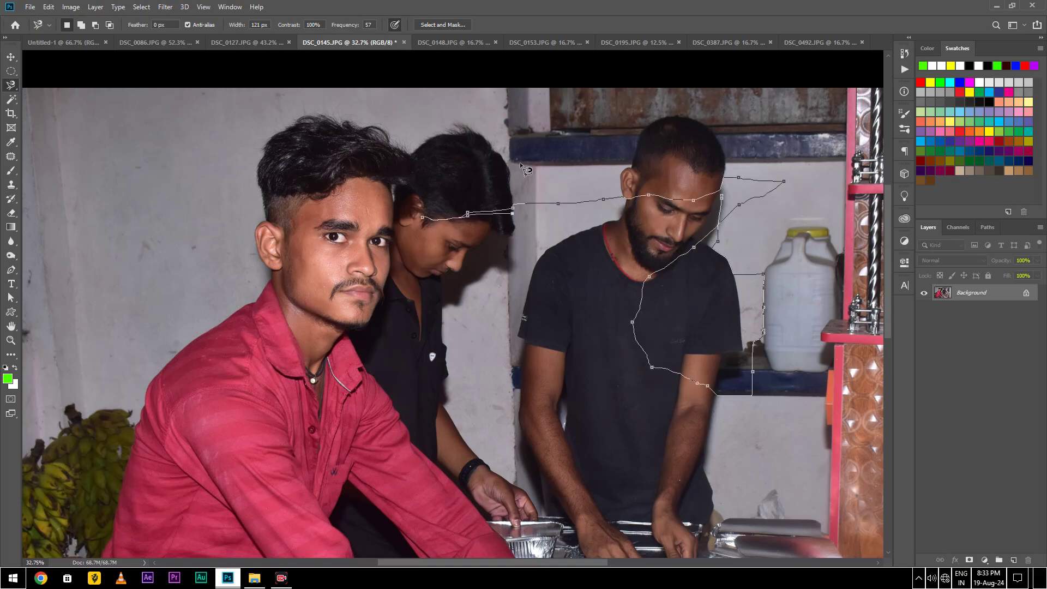
key(Escape)
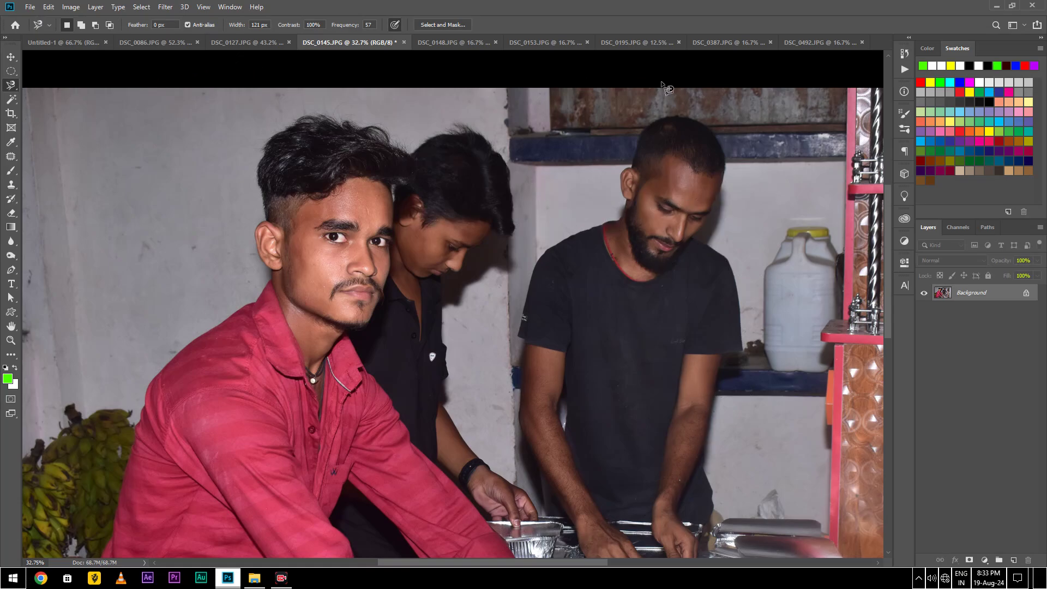
Open the lasso flyout, then bring up the DSC_0148 sofa photo.
right_click(11, 85)
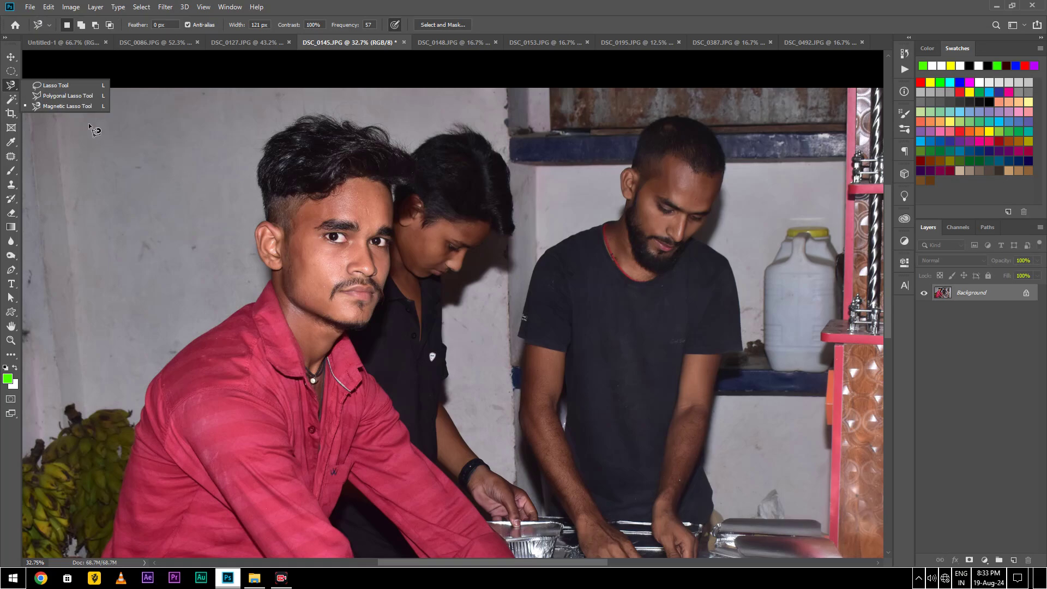
scroll(229, 202, down, 2)
scroll(365, 273, down, 2)
scroll(495, 342, down, 3)
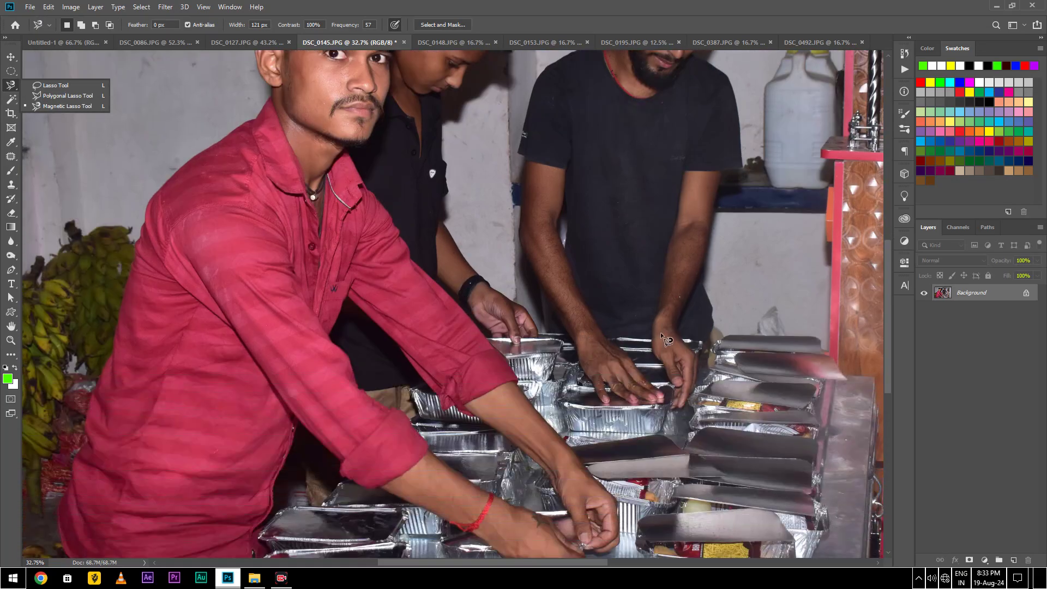
click(460, 43)
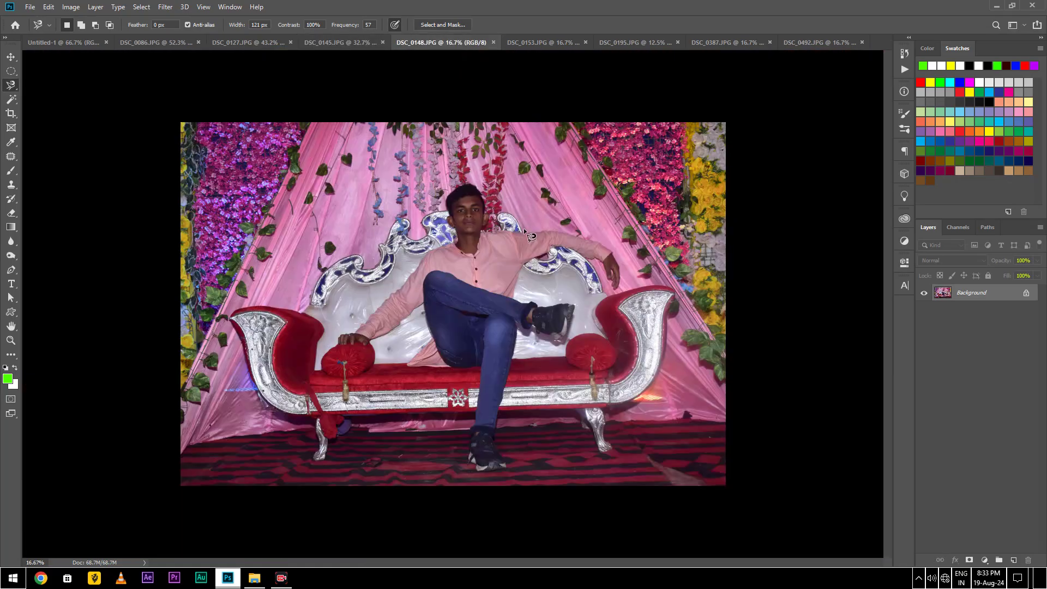
scroll(520, 221, up, 3)
scroll(498, 167, up, 1)
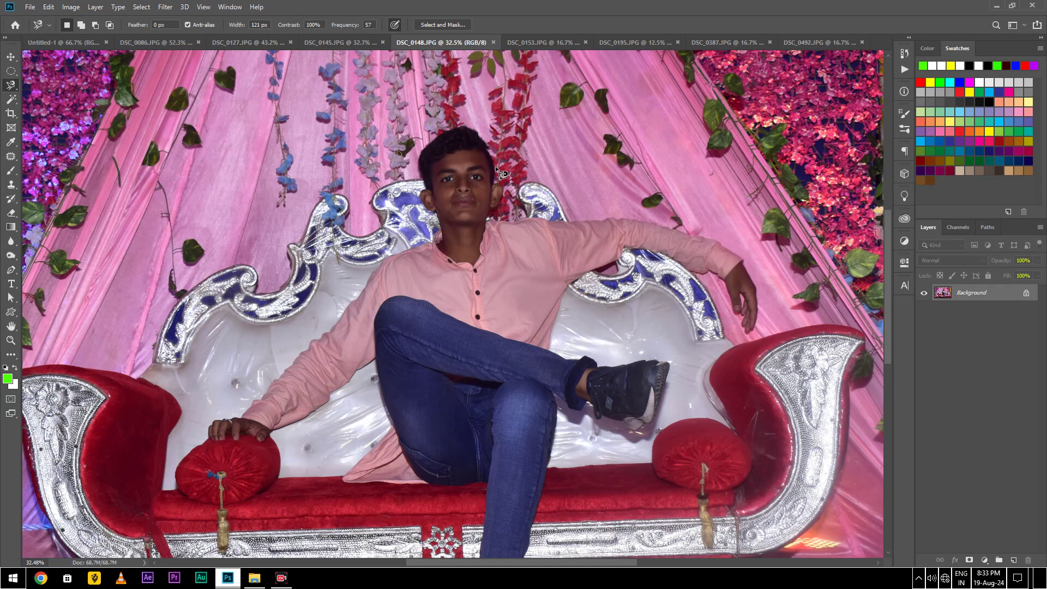
scroll(516, 198, up, 1)
scroll(524, 210, down, 3)
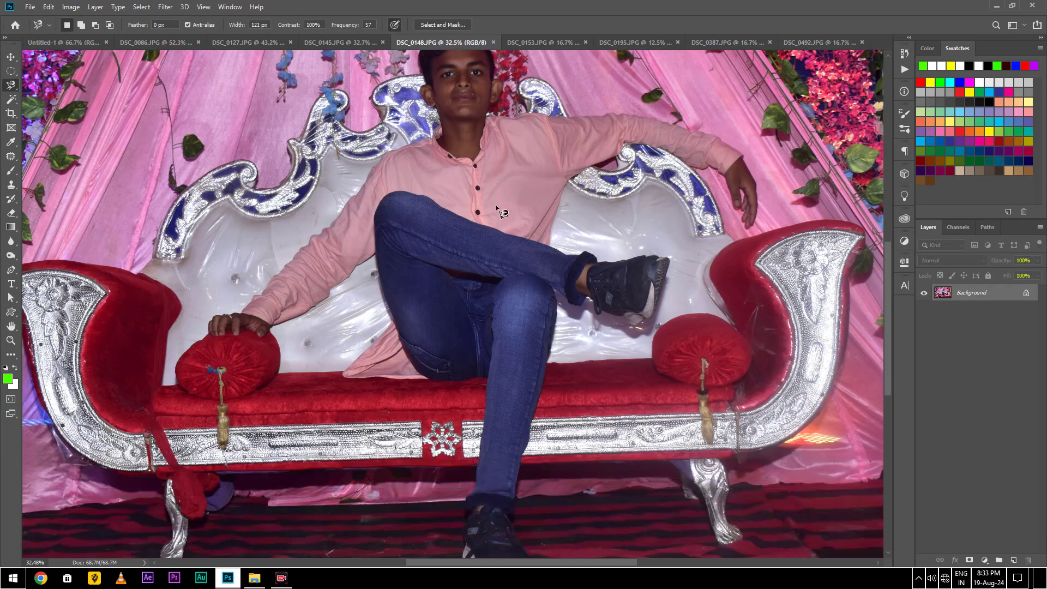
right_click(10, 86)
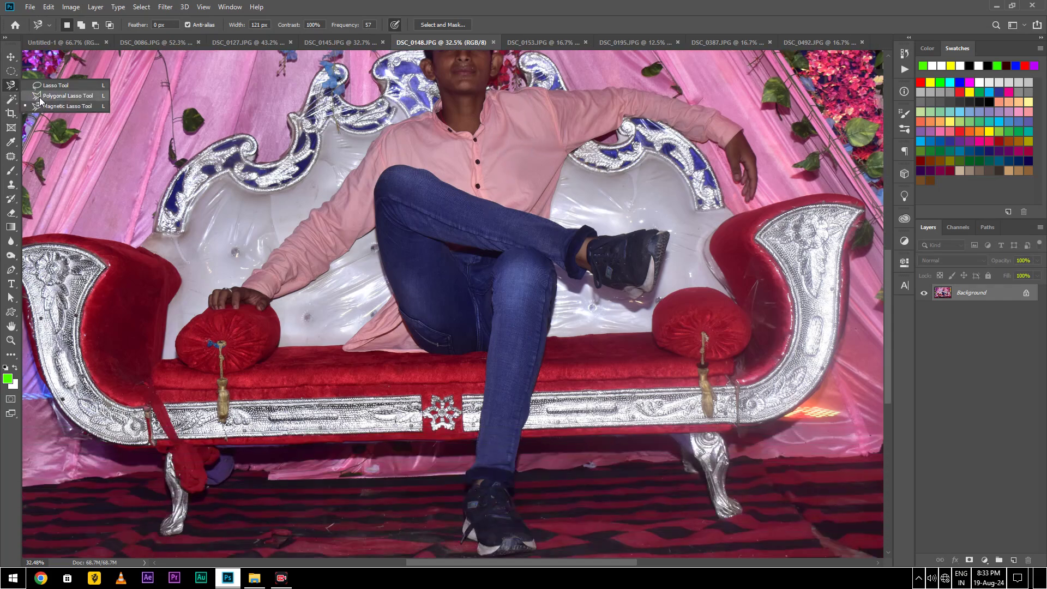
click(40, 96)
scroll(330, 326, down, 1)
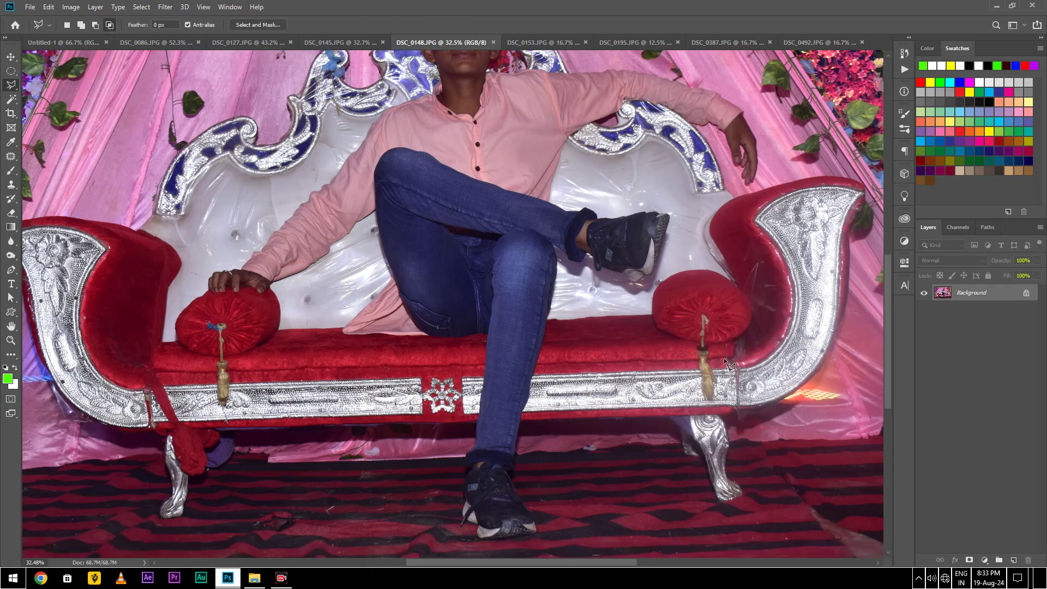
click(215, 429)
click(477, 422)
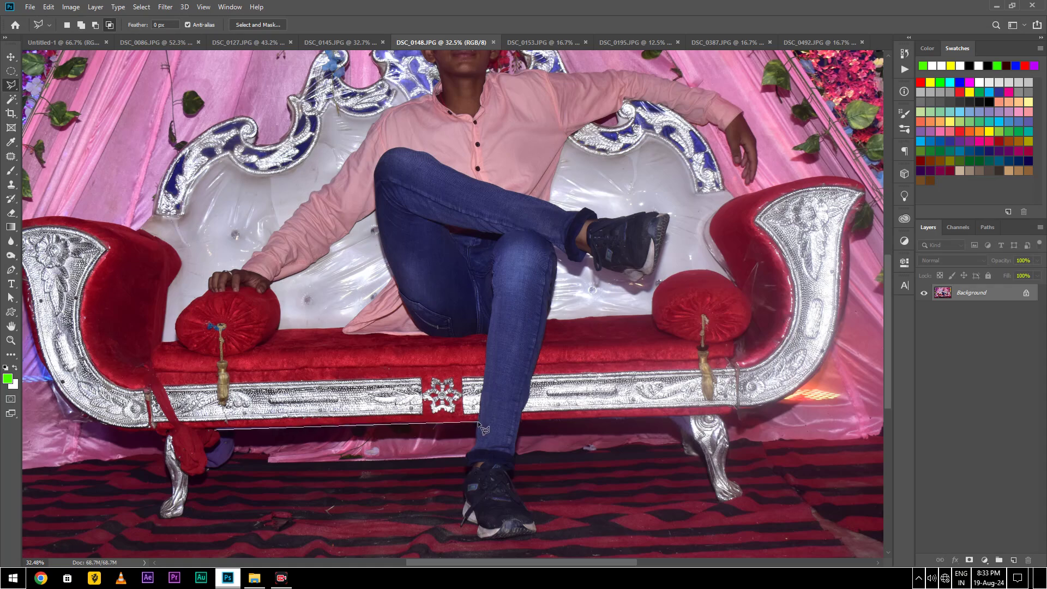
double_click(464, 473)
key(ctrl+d)
right_click(11, 85)
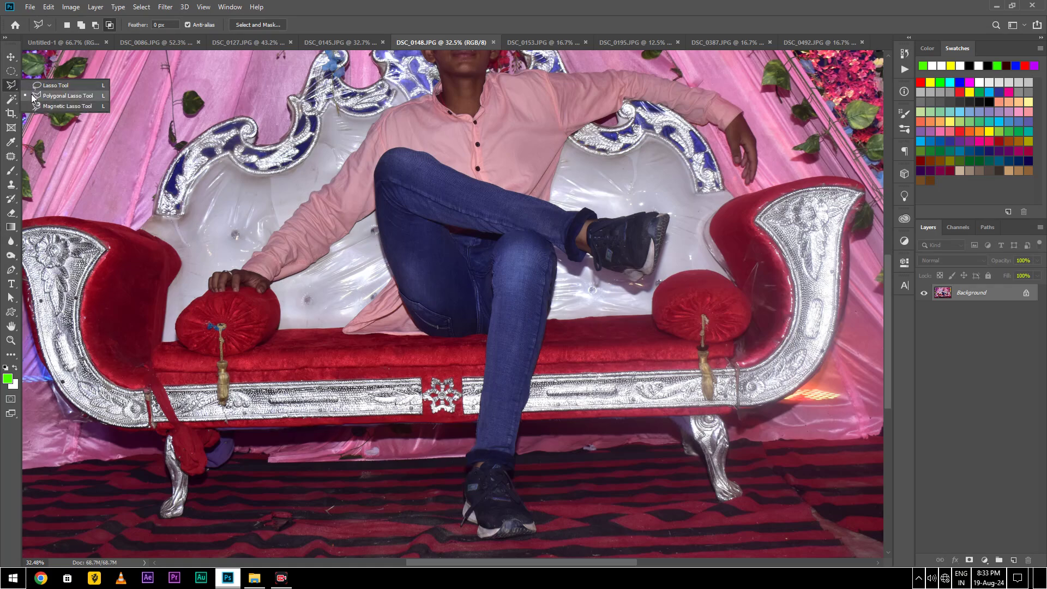
click(36, 107)
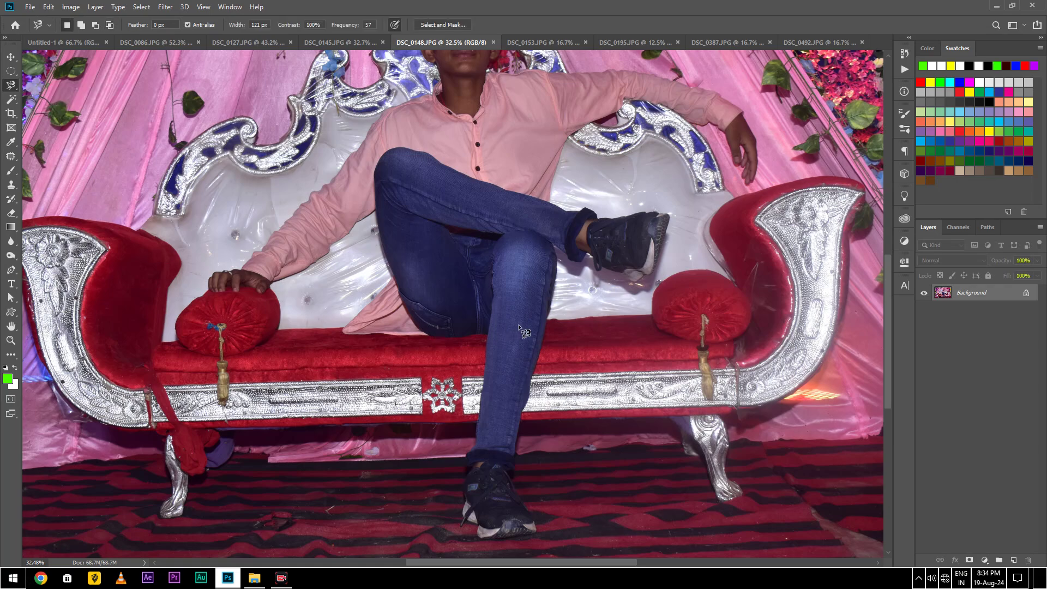
scroll(497, 291, up, 1)
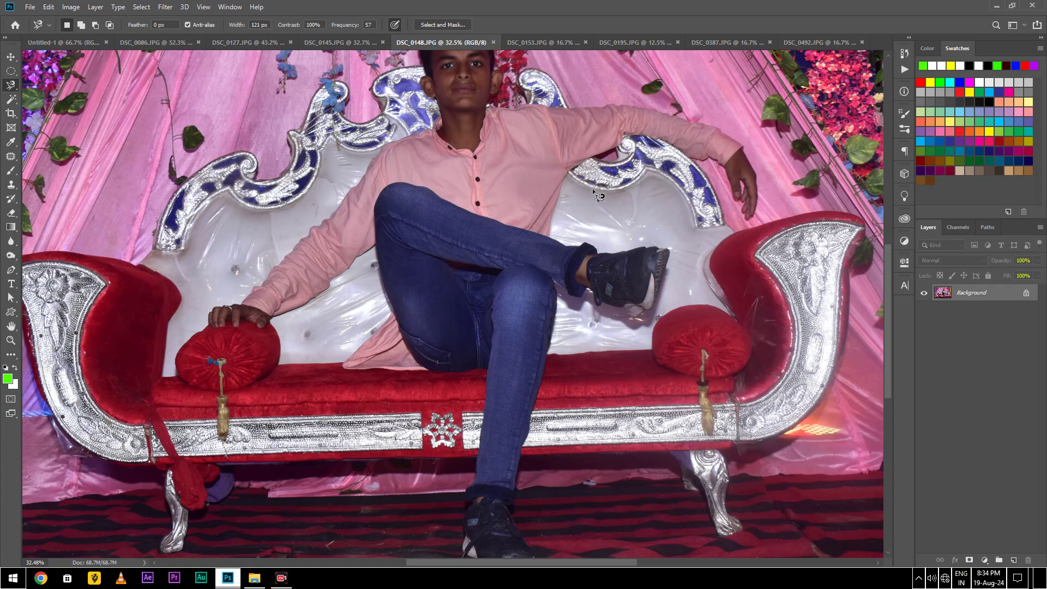
key(s)
scroll(592, 188, up, 2)
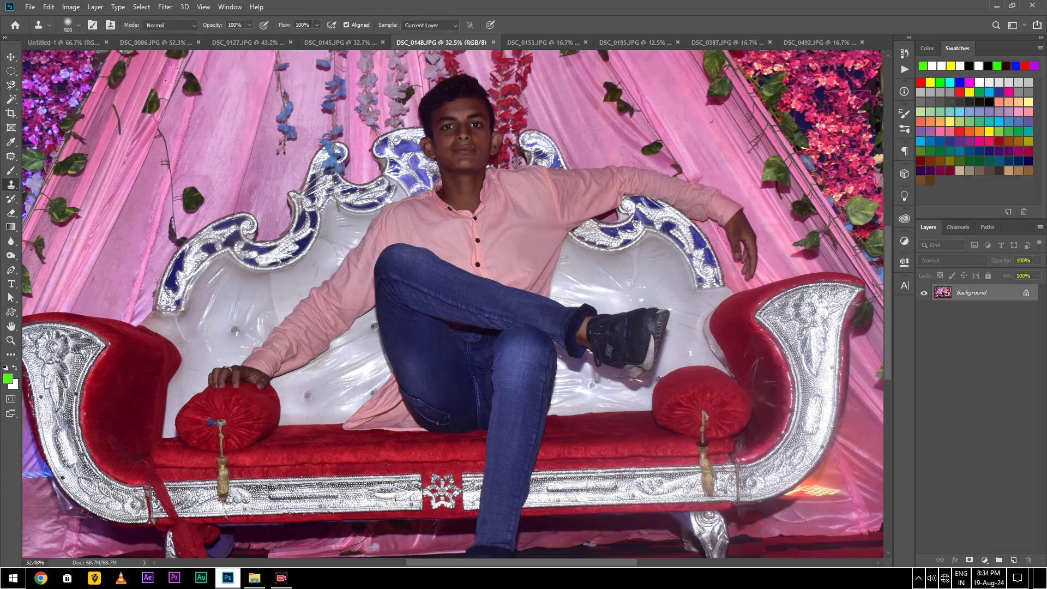
click(10, 89)
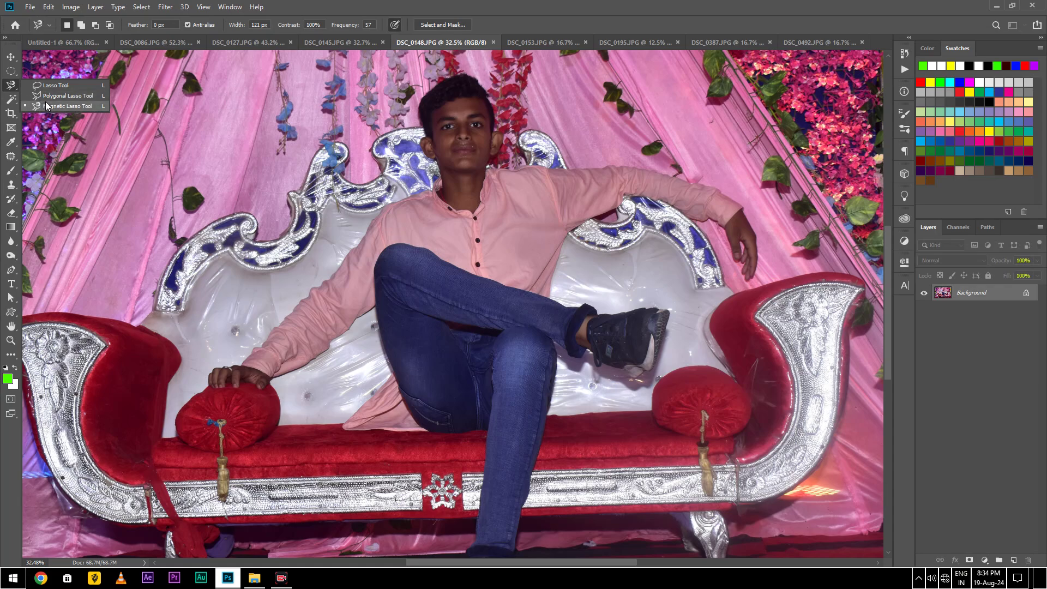
Start a Magnetic Lasso trace along the man's sleeve, then cancel it.
click(54, 106)
click(742, 205)
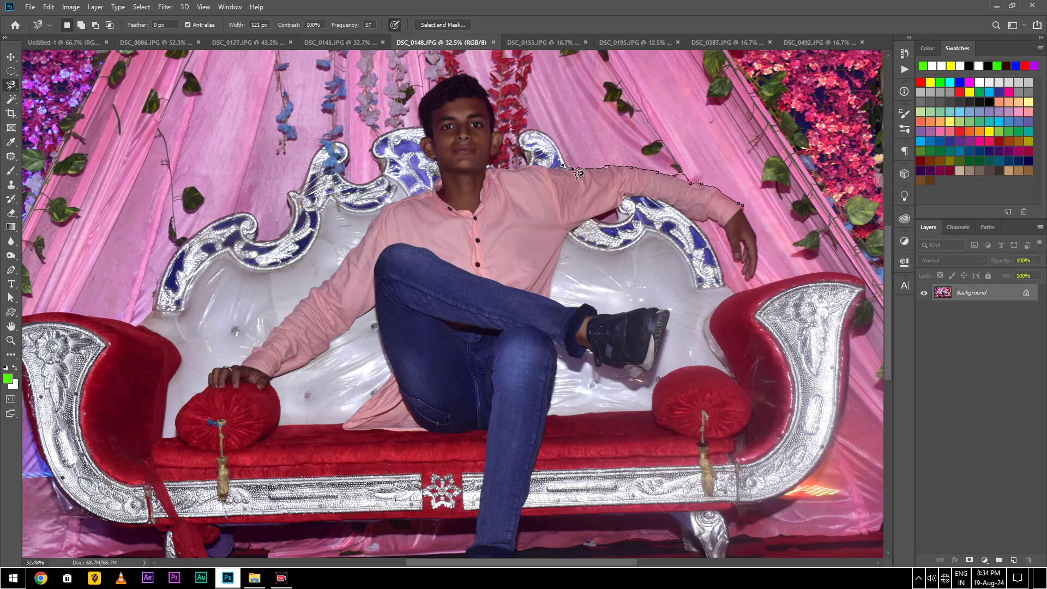
key(Escape)
Trace the sofa's silver edge with the freehand Lasso, clear it, and show DSC_0153.
right_click(11, 85)
click(37, 87)
scroll(817, 240, down, 3)
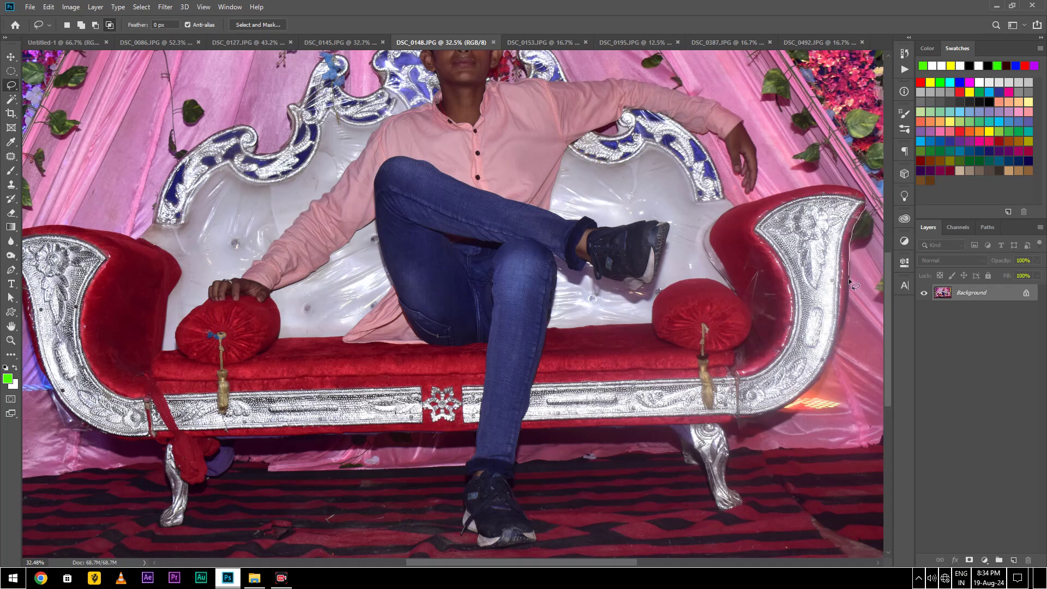
drag(840, 343, 830, 370)
click(821, 343)
click(525, 44)
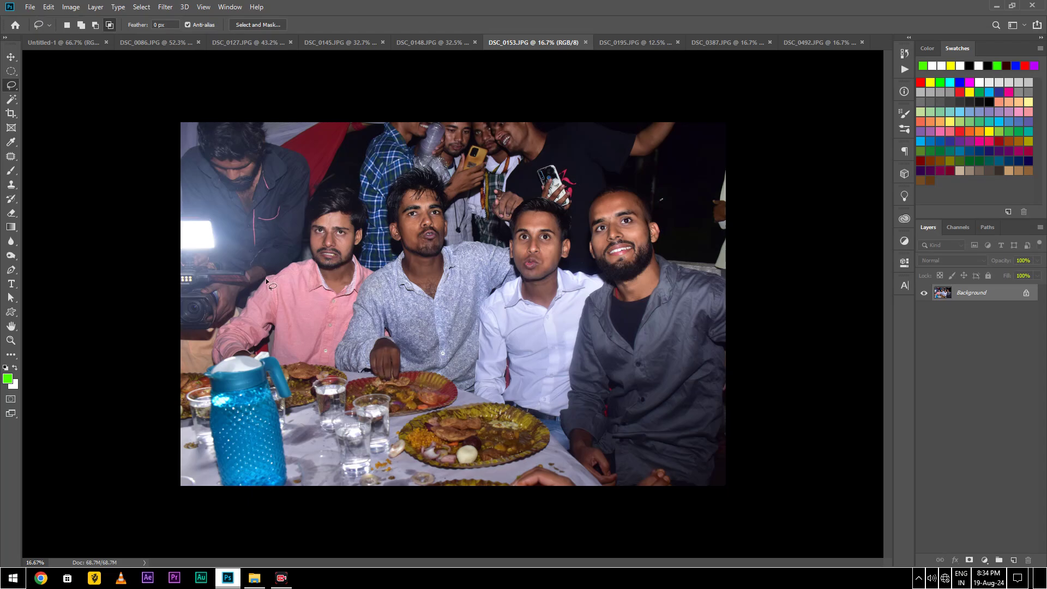
Bring up the DSC_0195 yellow-shirt photo, zoom in, and choose the Magnetic Lasso Tool.
right_click(12, 85)
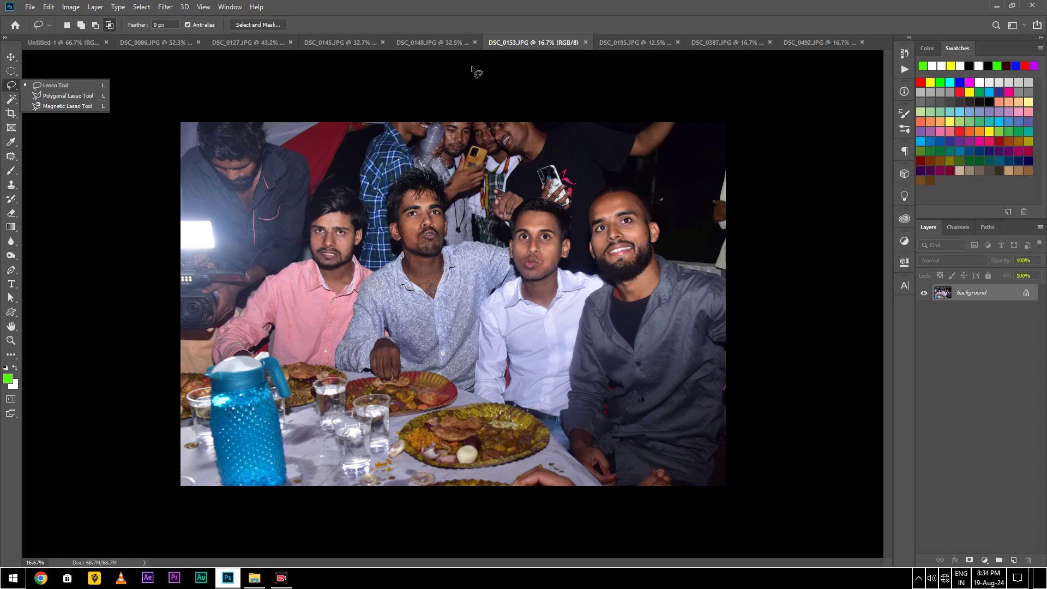
click(630, 43)
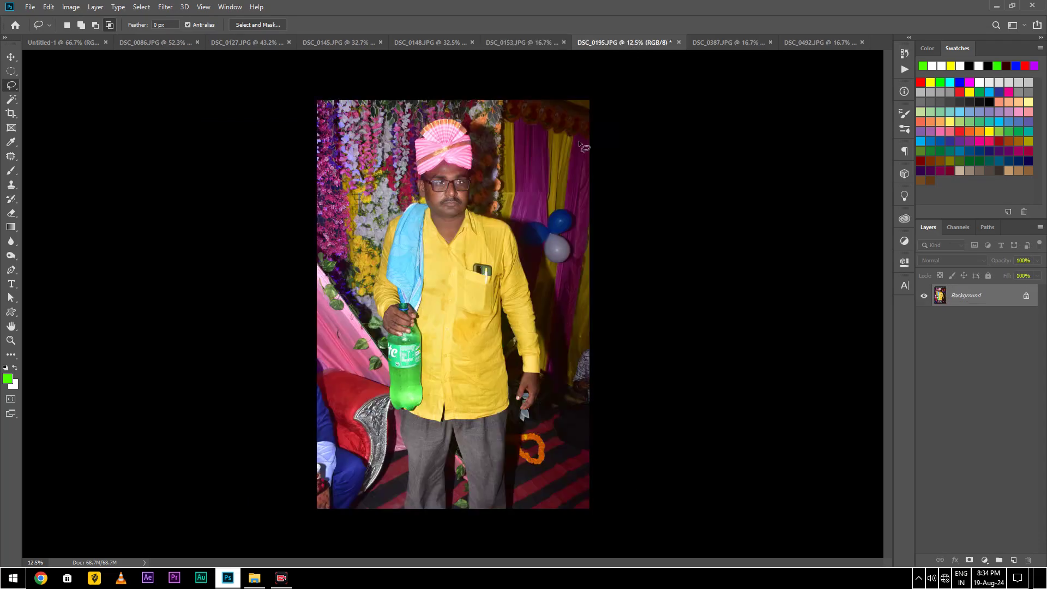
scroll(459, 260, up, 3)
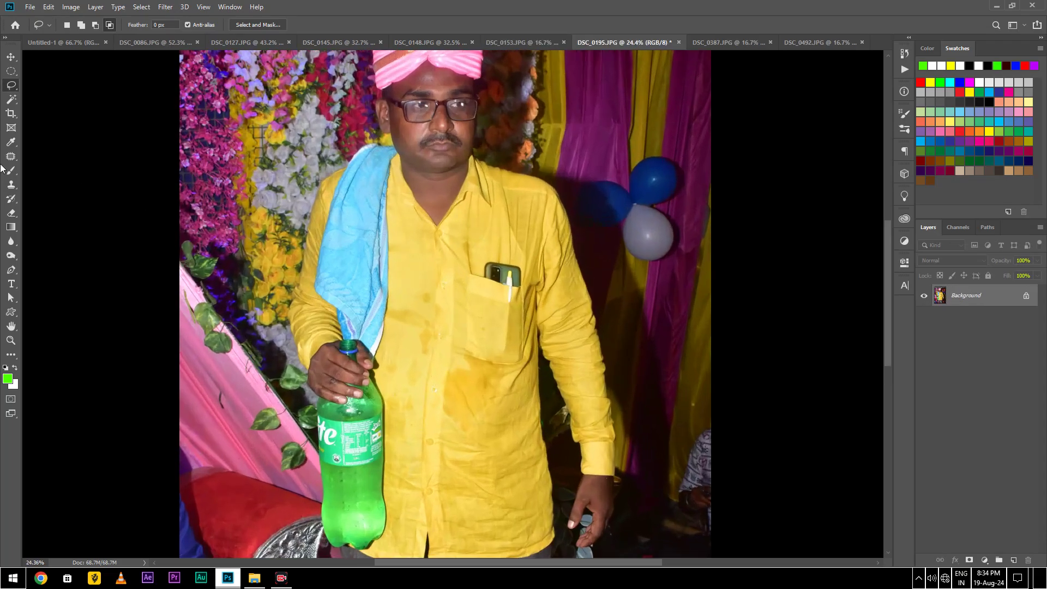
right_click(11, 86)
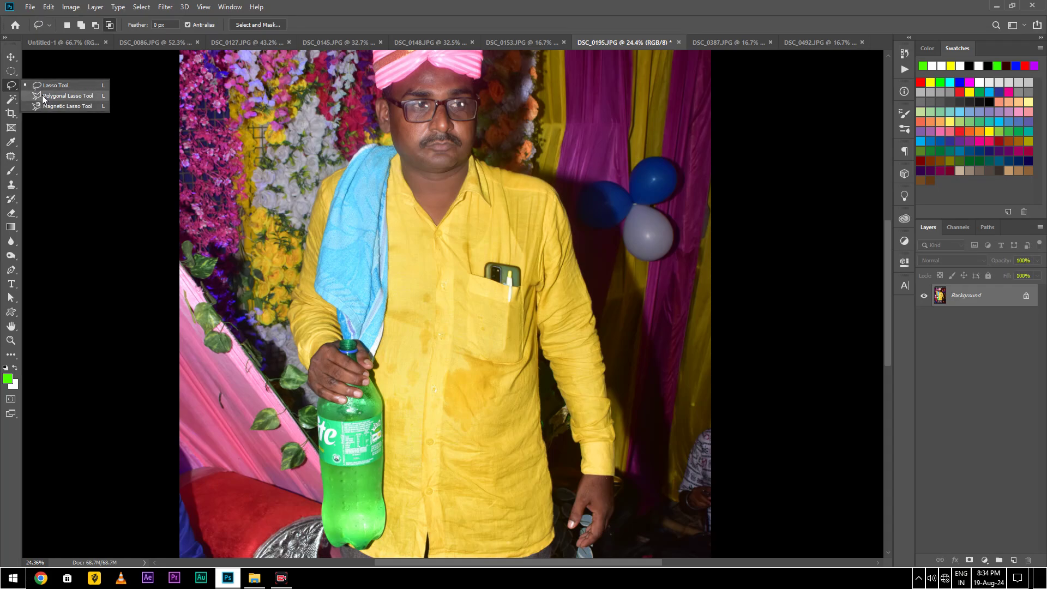
click(60, 106)
scroll(158, 192, down, 1)
scroll(158, 192, down, 1)
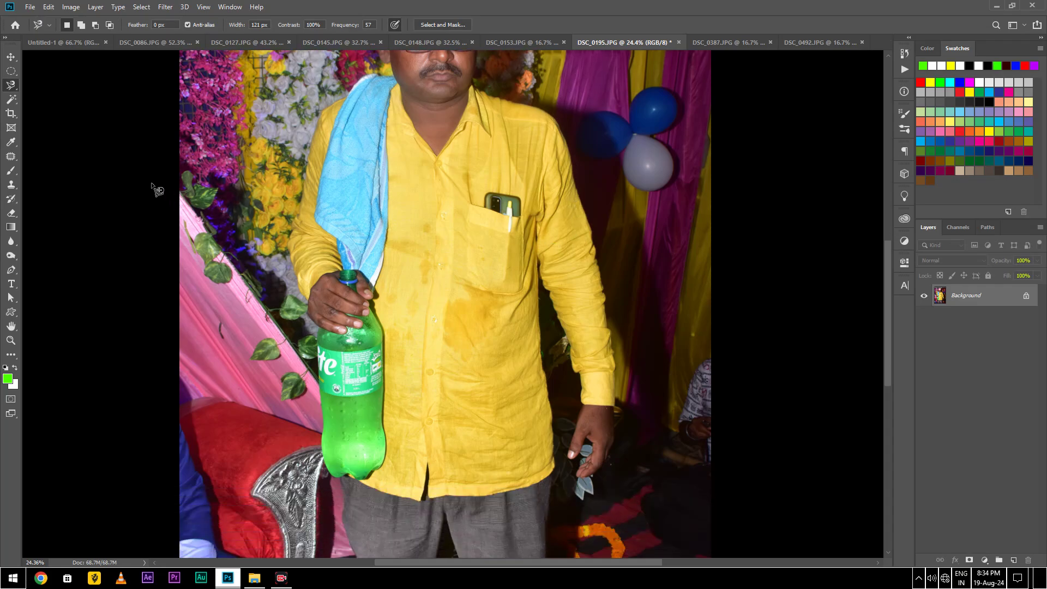
Trace a Magnetic Lasso selection around the yellow shirt sleeve, then deselect it.
scroll(318, 393, down, 1)
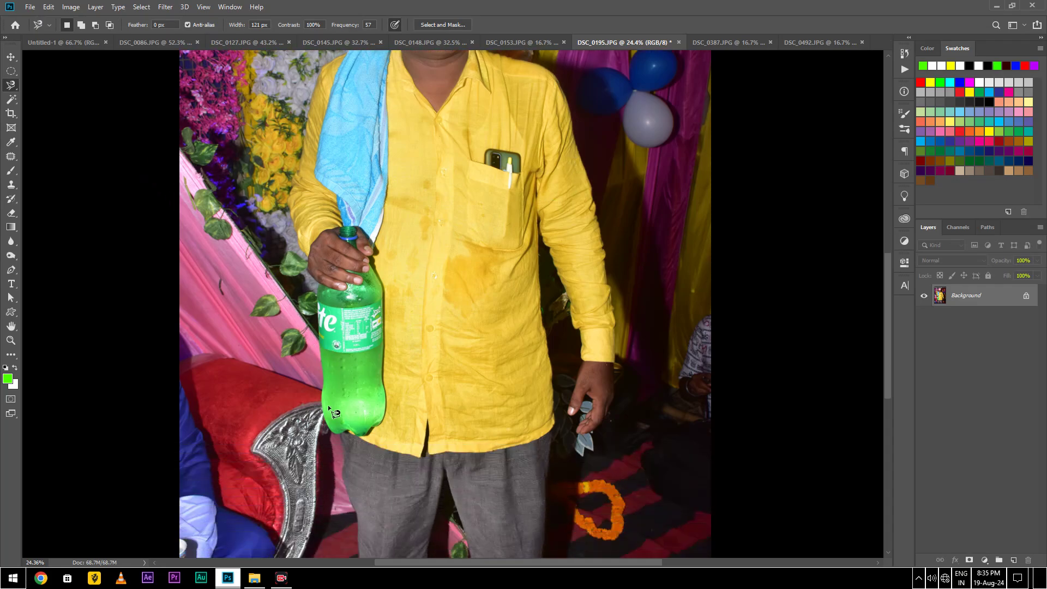
scroll(596, 290, up, 1)
scroll(596, 290, up, 1)
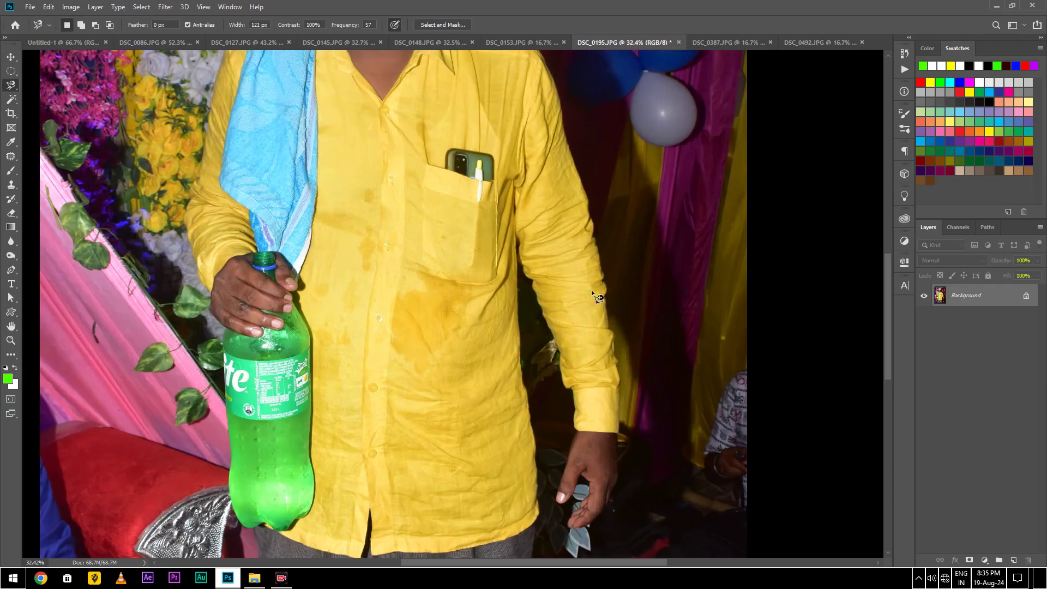
scroll(616, 293, up, 1)
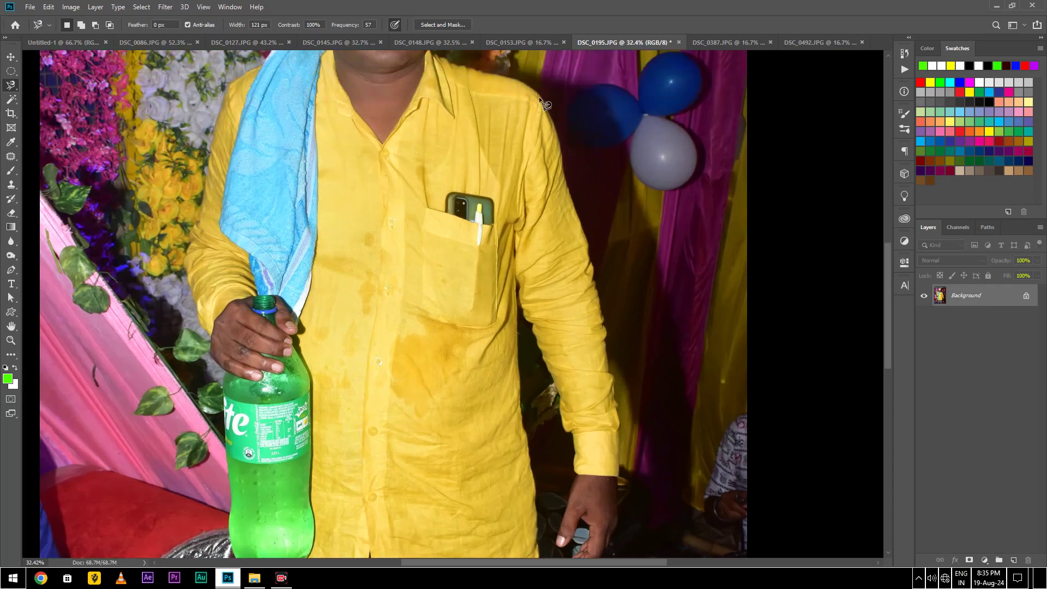
click(540, 97)
click(619, 478)
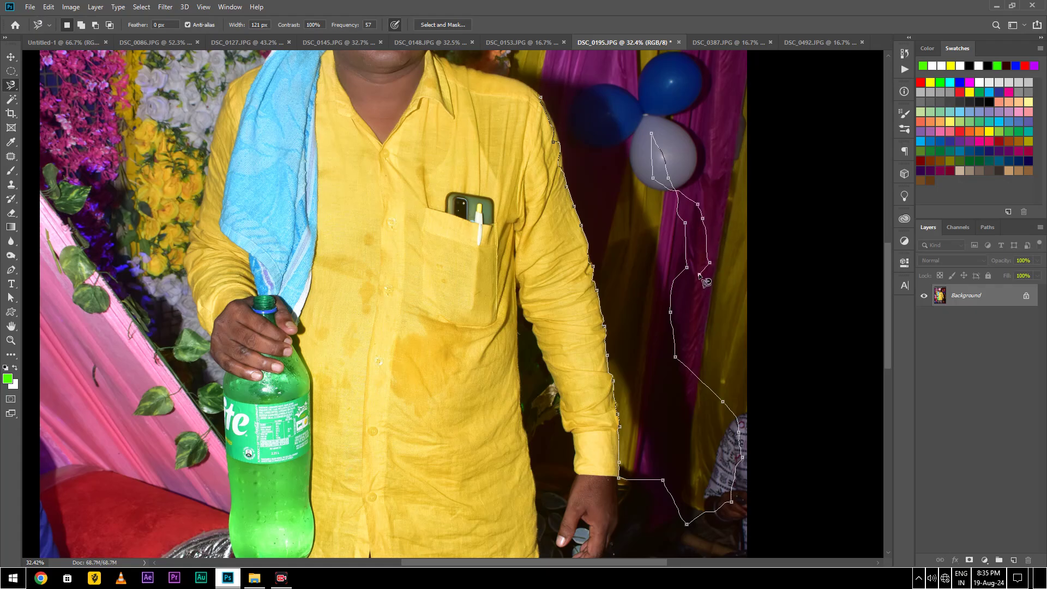
key(BackSpace)
key(BackSpace)
key(BackSpace)
key(BackSpace)
key(BackSpace)
key(BackSpace)
key(BackSpace)
key(BackSpace)
key(BackSpace)
key(BackSpace)
key(BackSpace)
key(BackSpace)
key(BackSpace)
key(BackSpace)
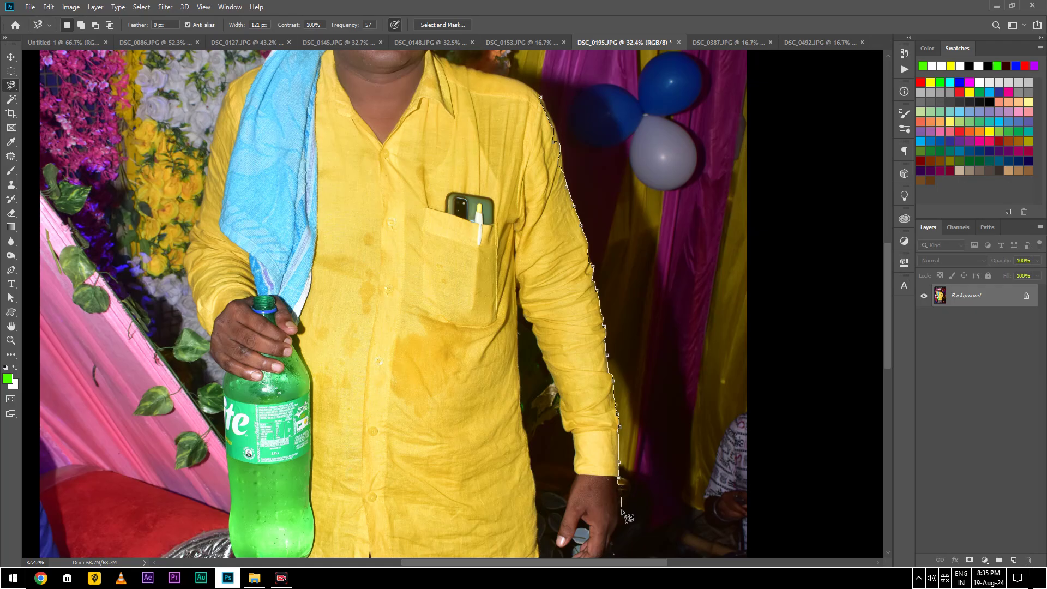
double_click(620, 517)
key(ctrl+d)
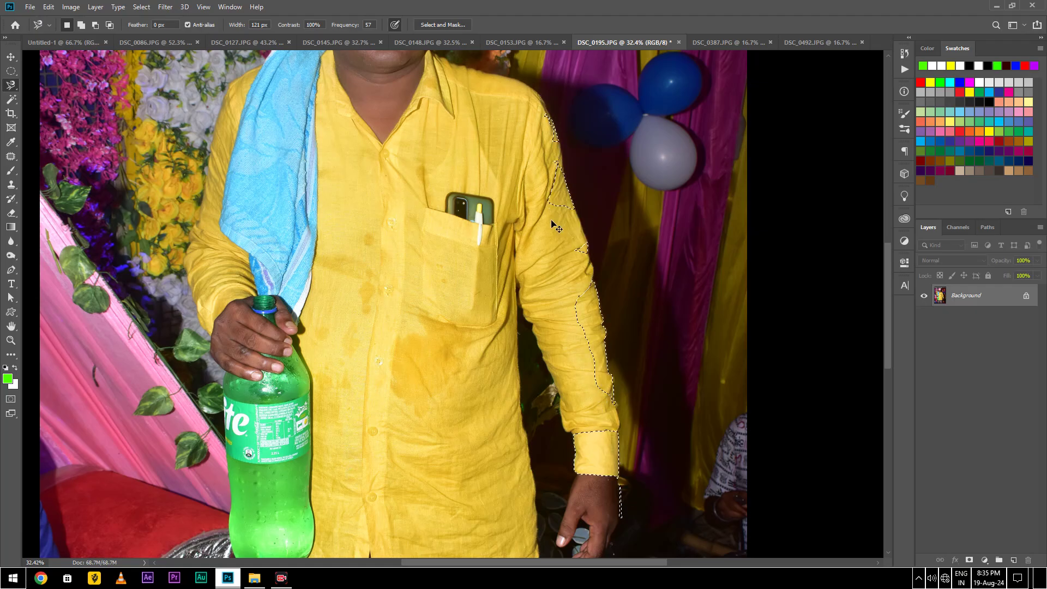
Open the lasso flyout and bring up the DSC_0387 jewelry box photo.
scroll(327, 136, up, 1)
scroll(415, 147, up, 1)
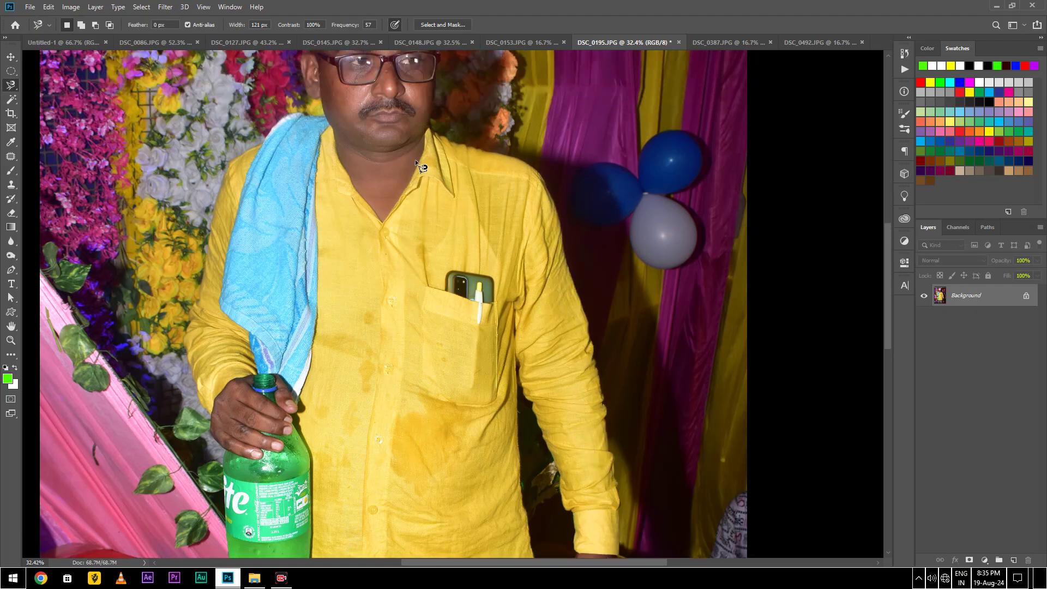
scroll(436, 197, up, 1)
scroll(461, 256, up, 1)
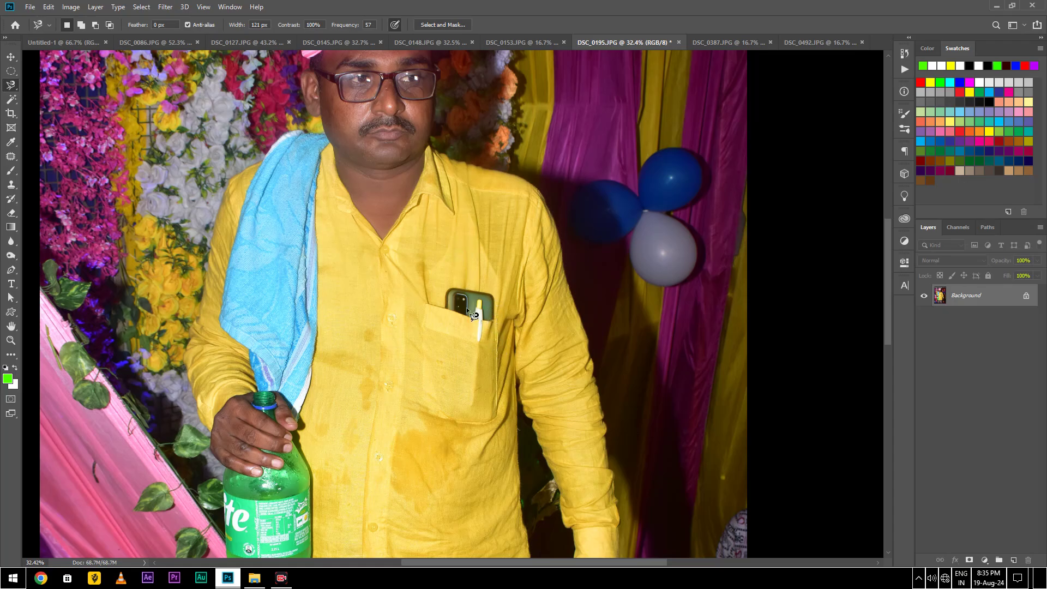
scroll(293, 412, down, 2)
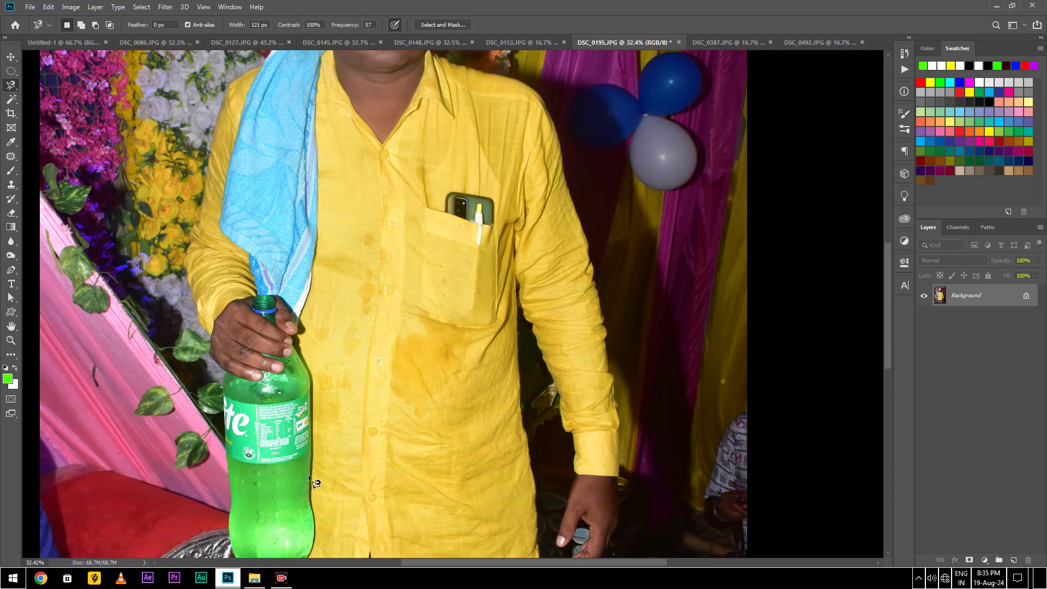
scroll(293, 268, down, 1)
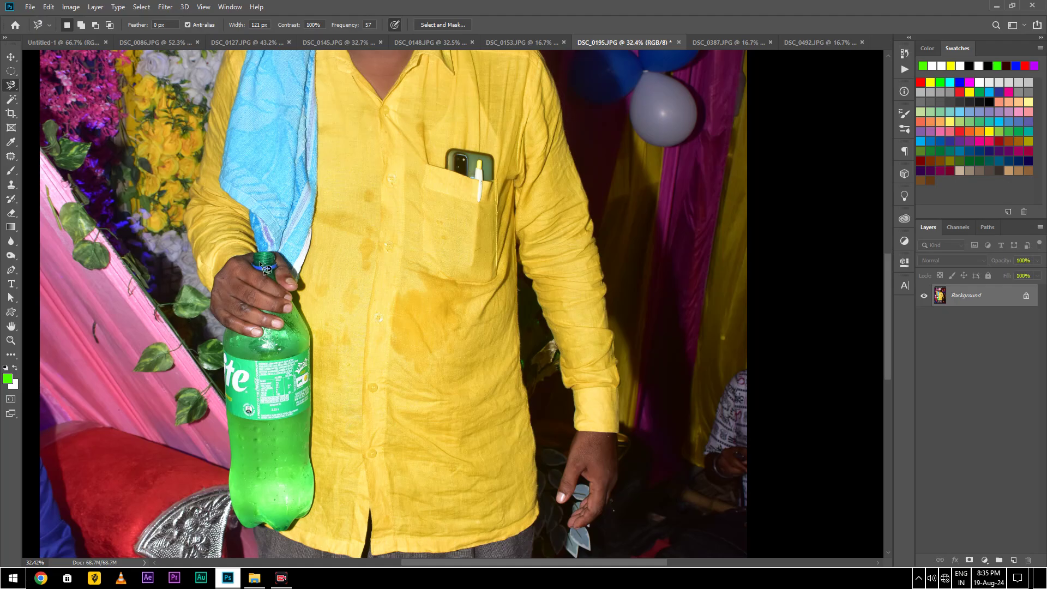
right_click(10, 85)
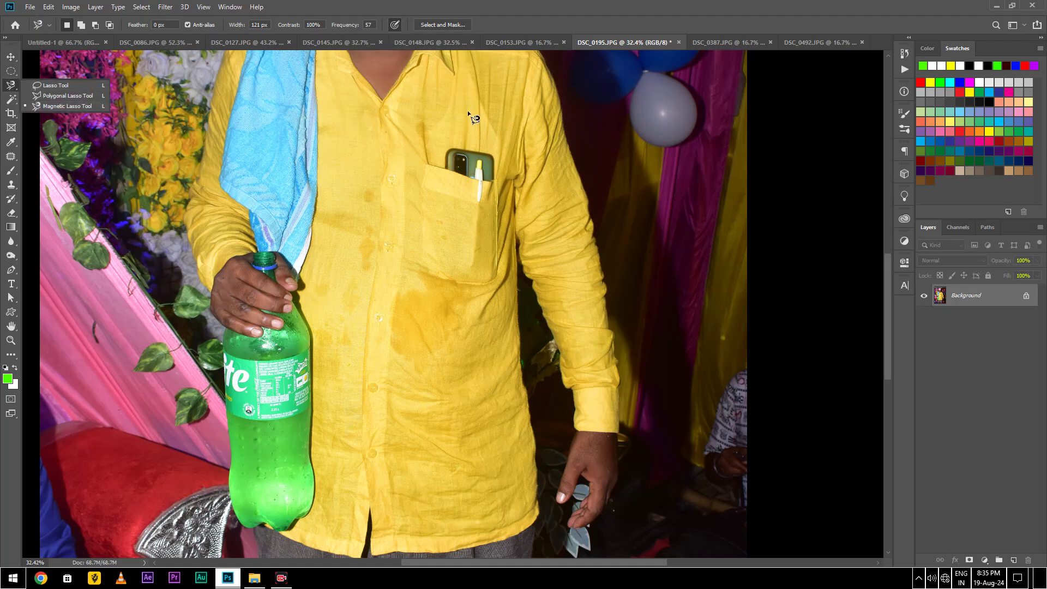
click(728, 43)
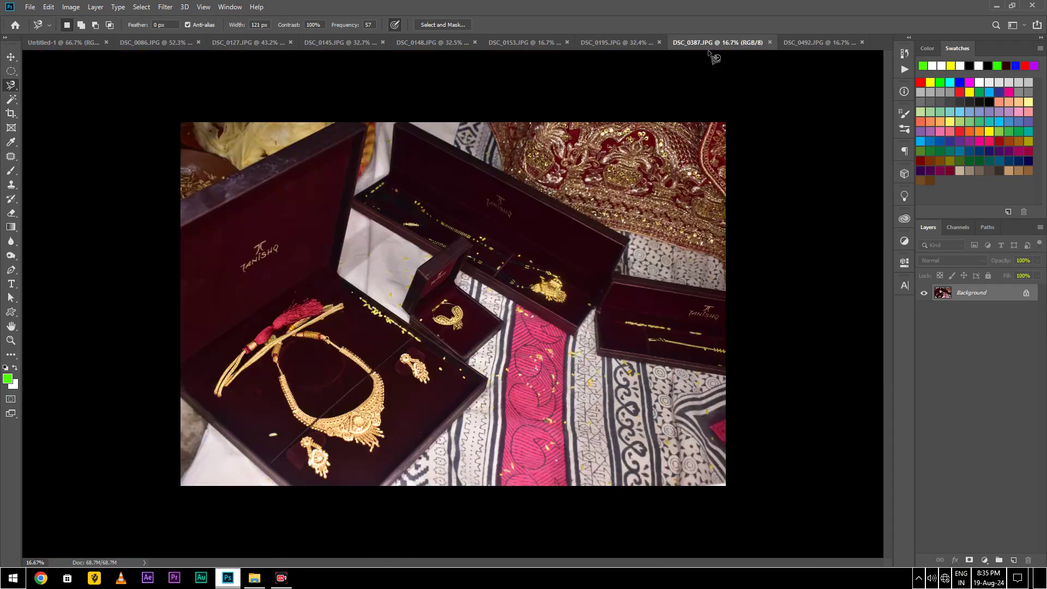
With the Polygonal Lasso, outline the long upper box's top and the right box's edges.
right_click(10, 86)
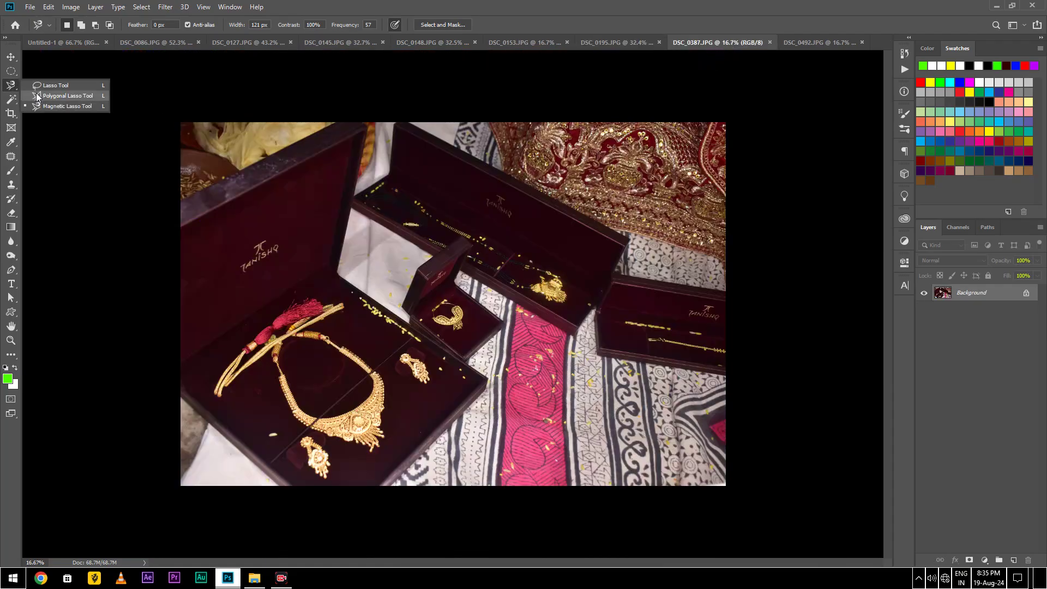
click(56, 96)
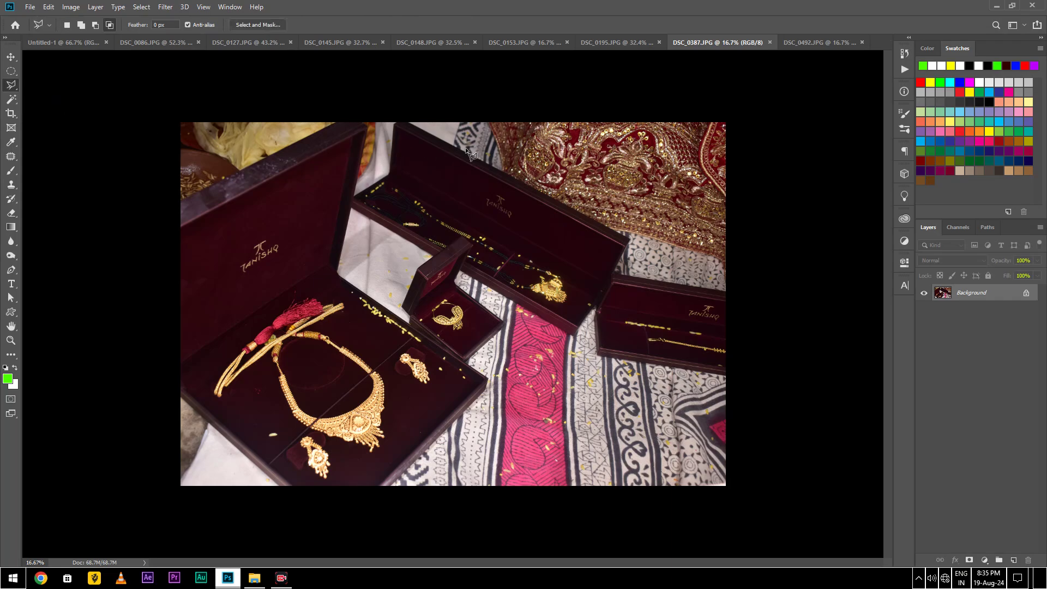
scroll(466, 153, up, 2)
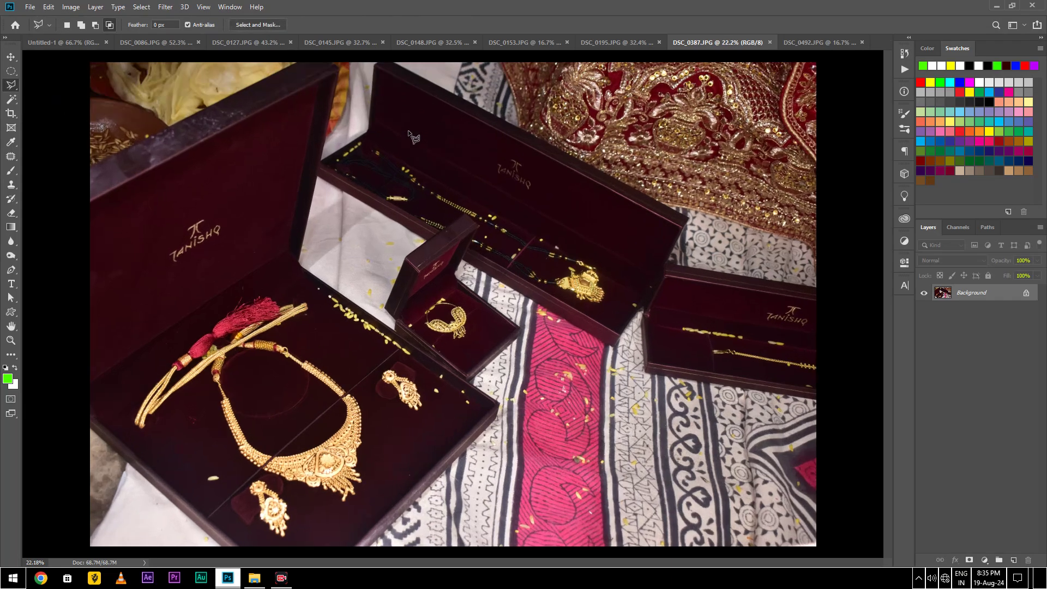
click(395, 63)
click(689, 217)
click(667, 260)
click(817, 288)
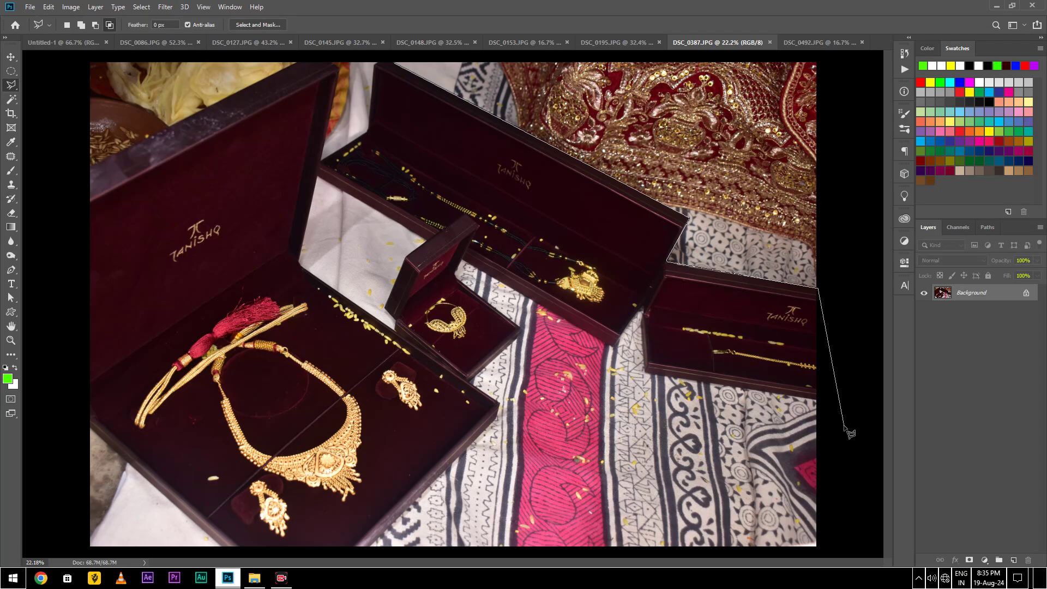
click(817, 400)
click(644, 372)
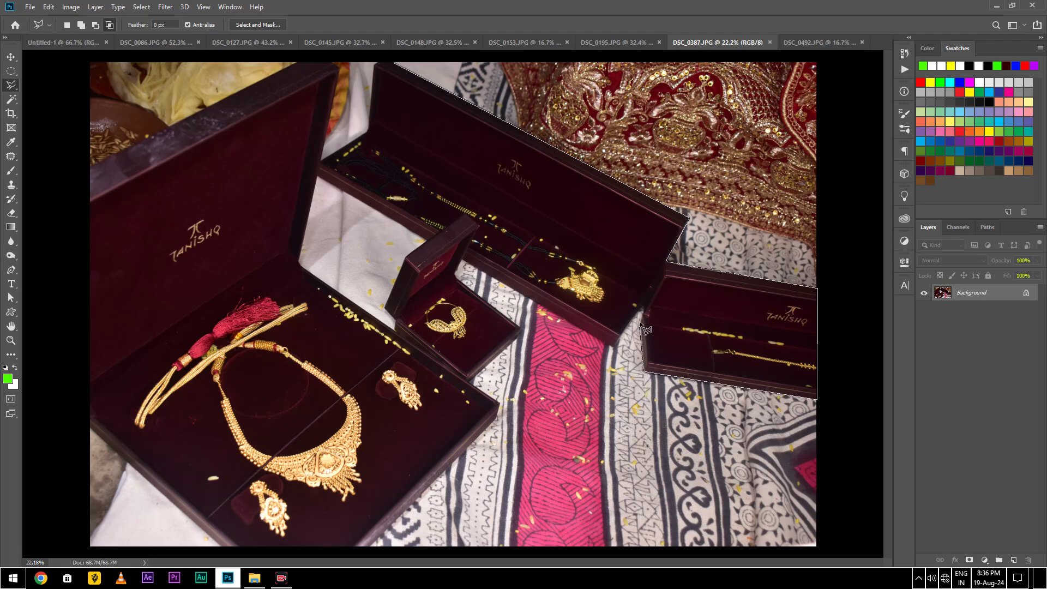
Close the outline around both boxes and unlock the Background into Layer 0.
click(641, 307)
click(464, 262)
click(321, 159)
click(366, 131)
click(374, 63)
click(394, 64)
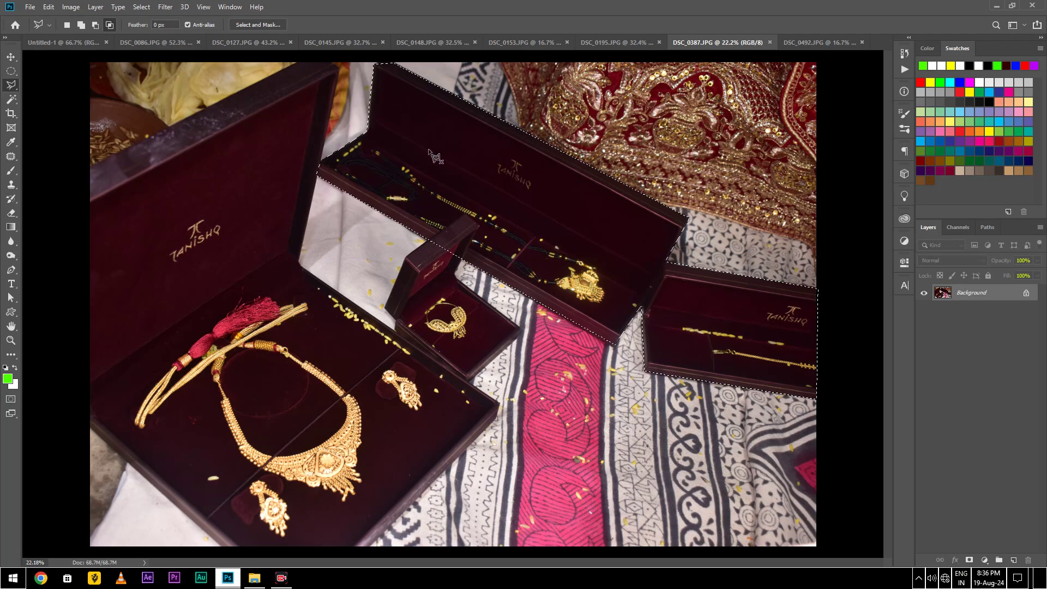
click(1027, 294)
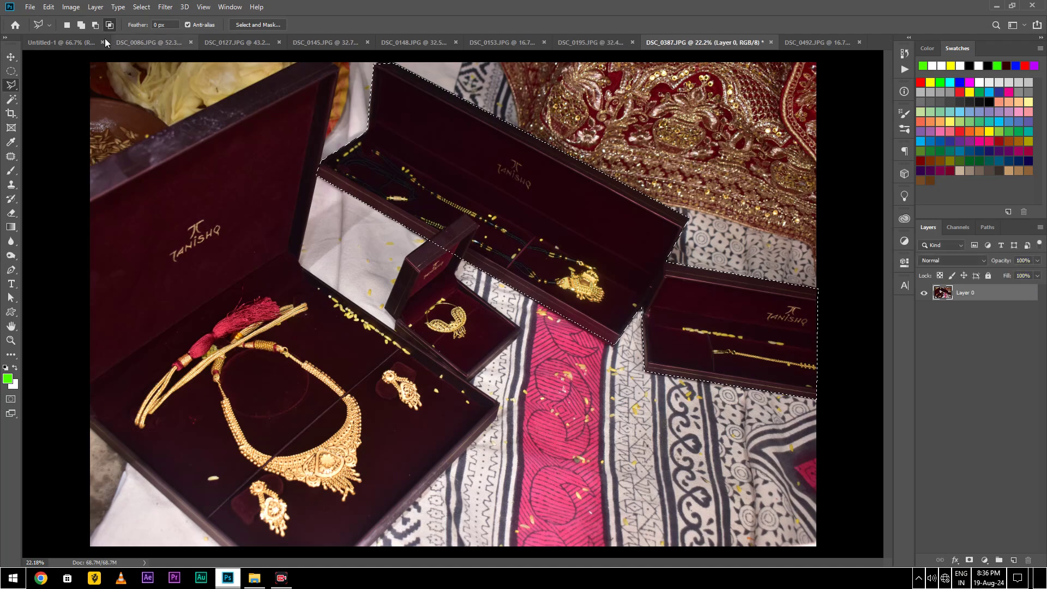
Alt-drag a copy of the two jewelry boxes down-left over the necklace box, then deselect.
click(11, 57)
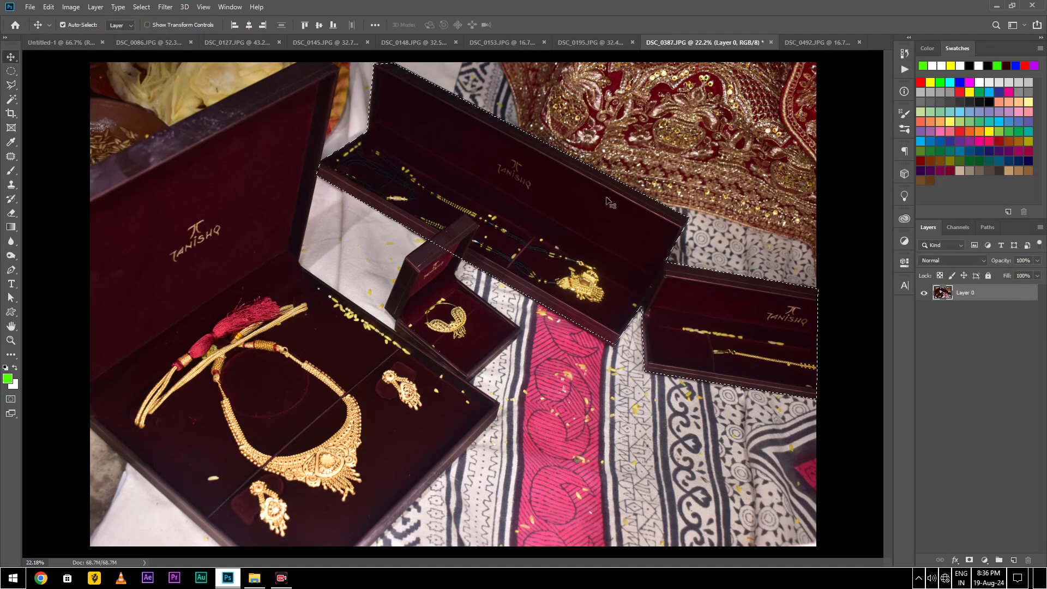
mouse_move(602, 217)
mouse_down()
mouse_move(507, 299)
mouse_move(551, 288)
mouse_move(541, 414)
mouse_move(555, 436)
mouse_move(565, 411)
mouse_up()
key(ctrl+z)
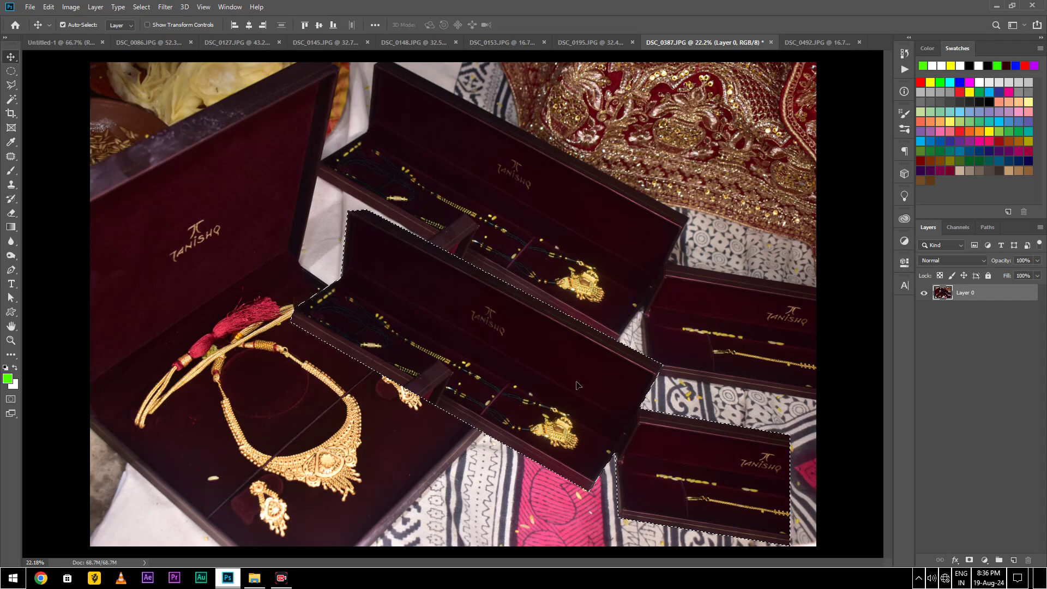
key(ctrl)
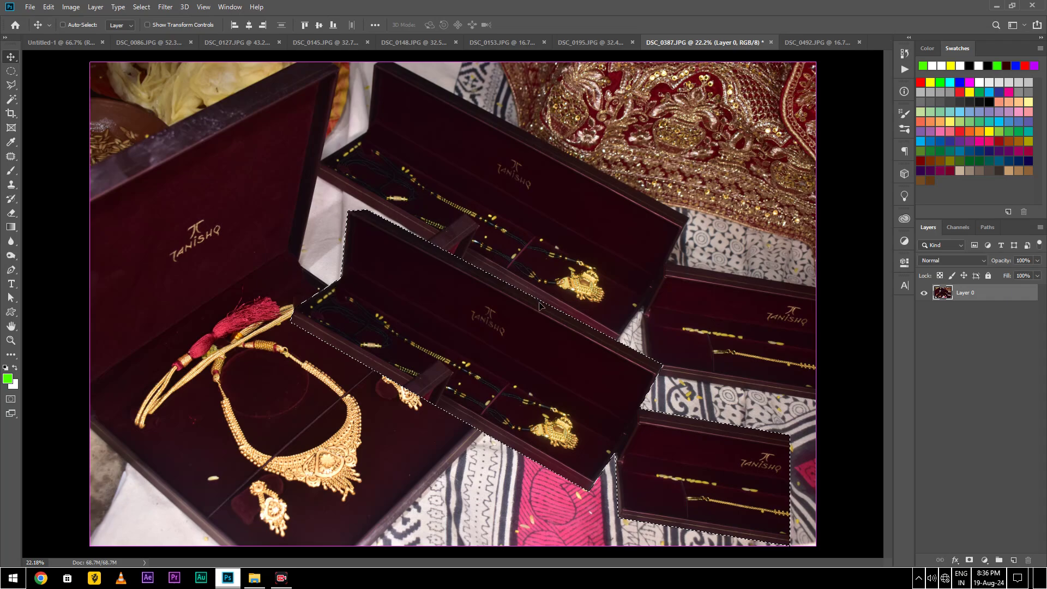
key(ctrl+d)
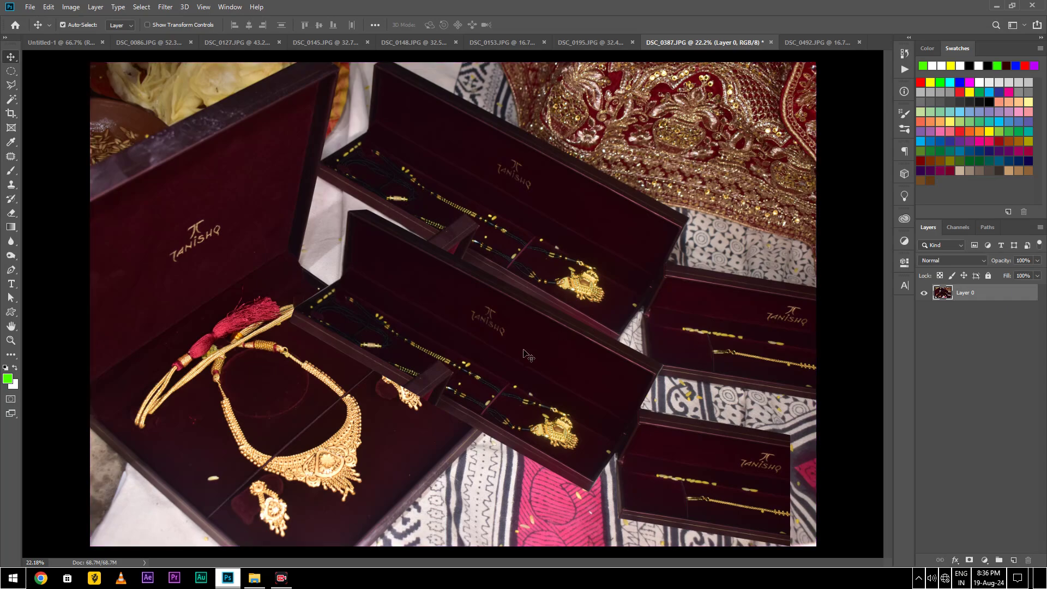
Revert an accidental shift of Layer 0 and bring up the DSC_0492 car photo.
mouse_move(567, 373)
mouse_down()
mouse_move(592, 371)
mouse_move(479, 354)
mouse_move(521, 378)
mouse_up()
key(ctrl+z)
click(816, 42)
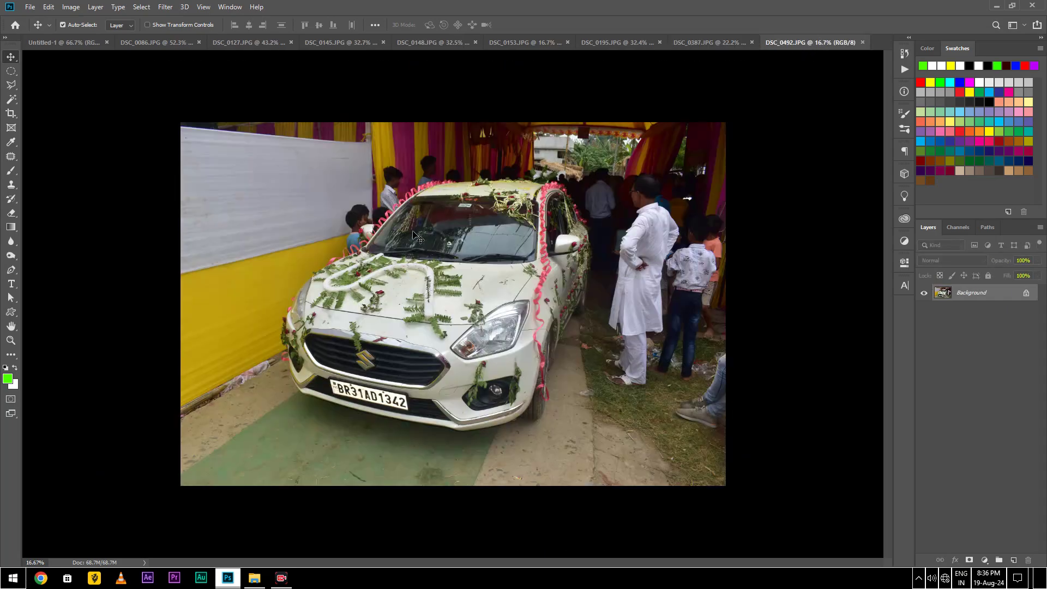
click(13, 87)
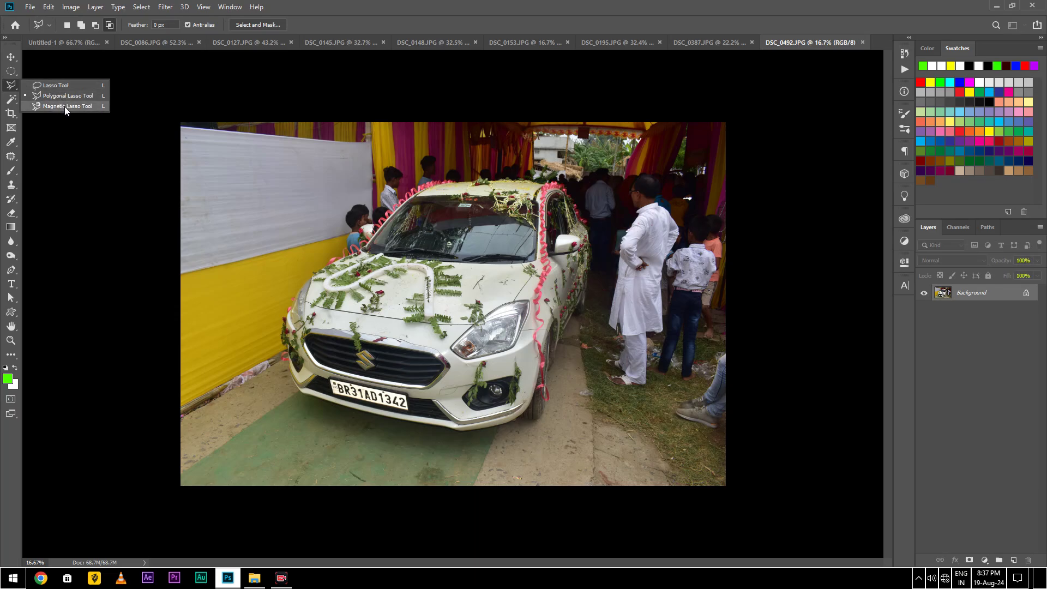
click(64, 106)
scroll(452, 341, up, 3)
scroll(452, 341, down, 1)
scroll(451, 341, down, 2)
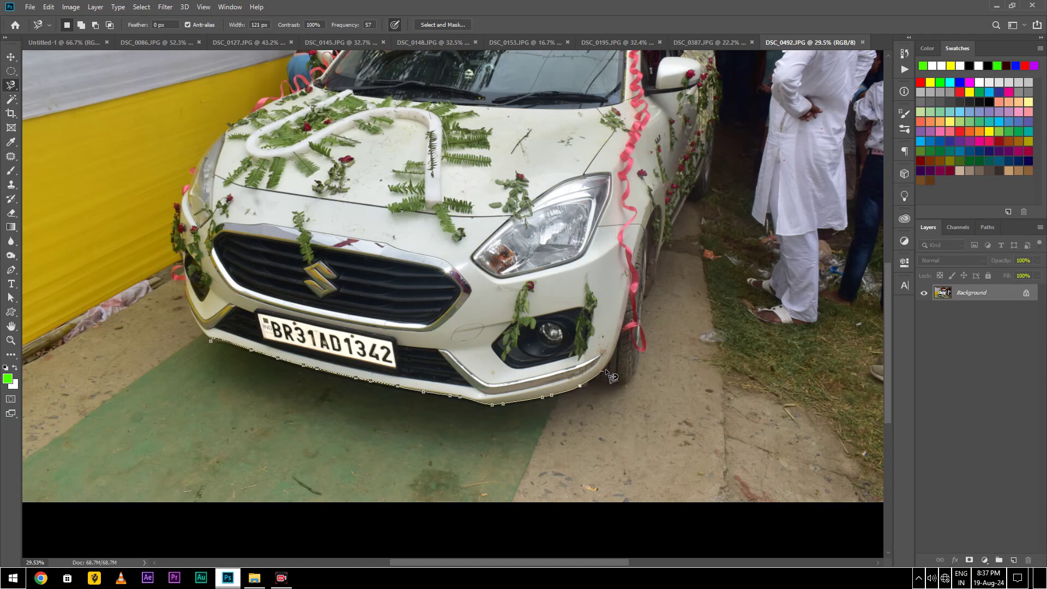
double_click(535, 367)
key(ctrl+d)
right_click(11, 86)
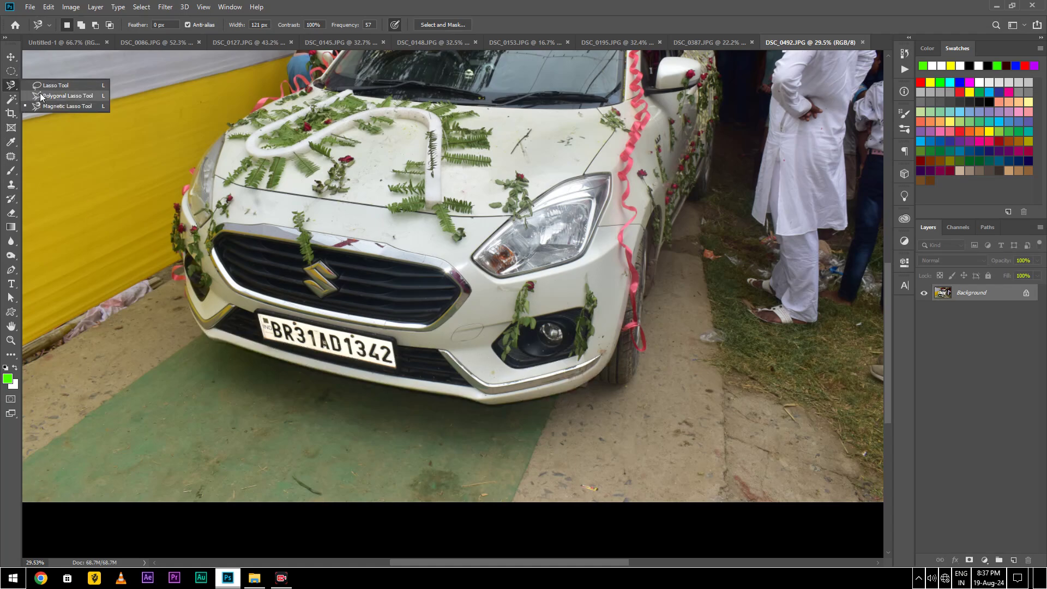
Trace a straight-edged Polygonal Lasso outline along the lower bumper, then cancel it.
click(67, 95)
scroll(273, 448, up, 2)
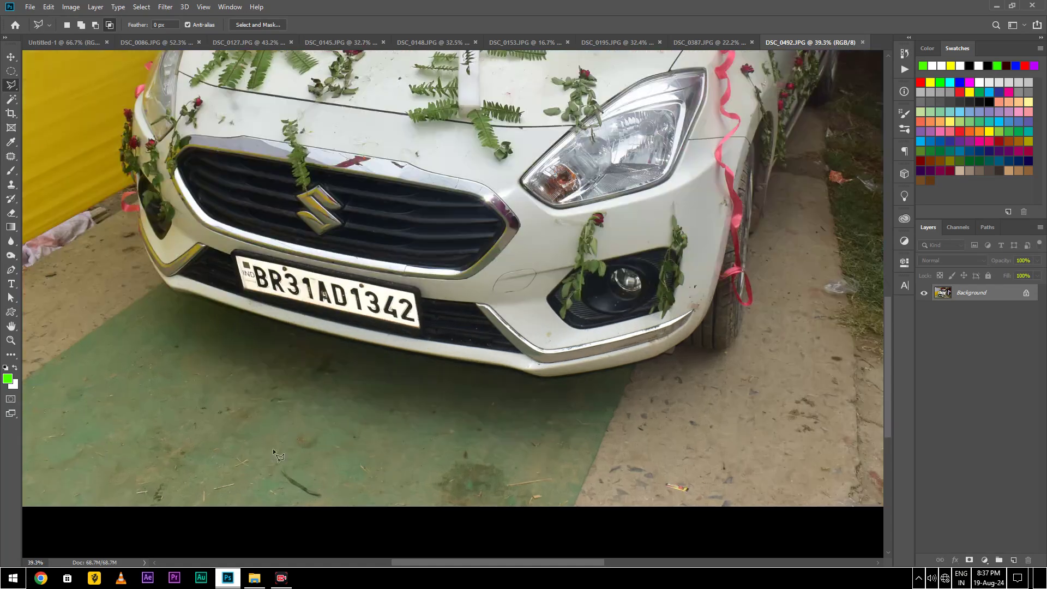
click(173, 289)
click(221, 301)
click(303, 327)
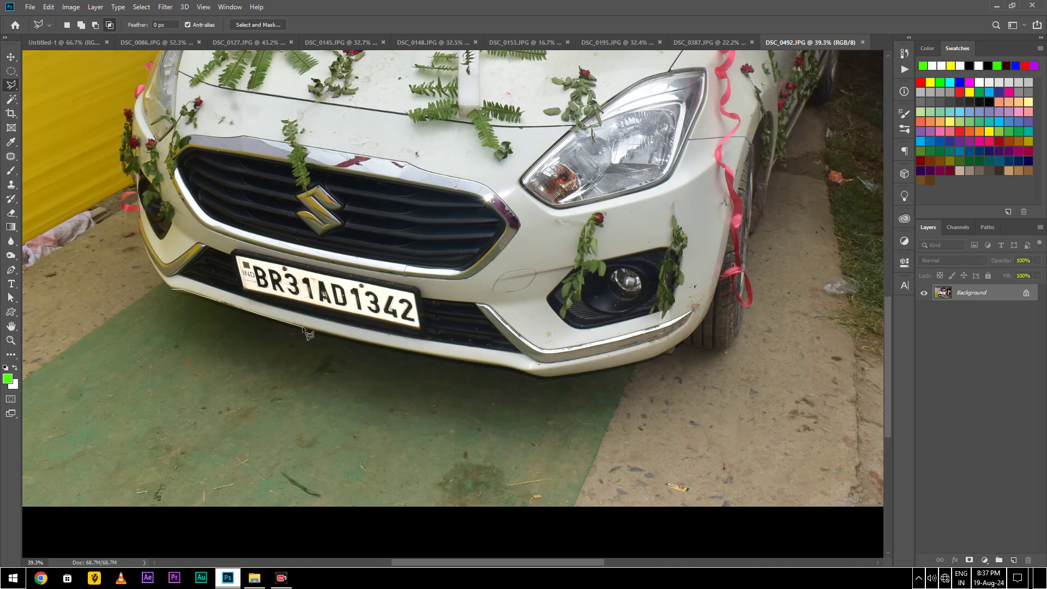
click(364, 341)
click(401, 352)
key(Escape)
Switch to the freehand Lasso Tool and zoom in on the bumper.
right_click(11, 84)
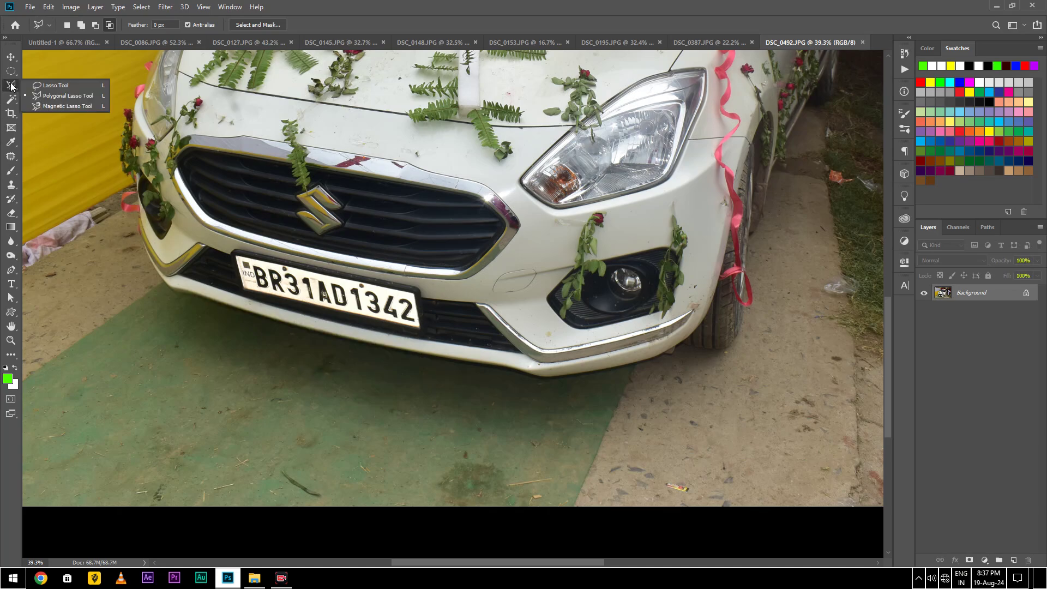
click(54, 85)
scroll(628, 371, up, 2)
scroll(636, 384, up, 1)
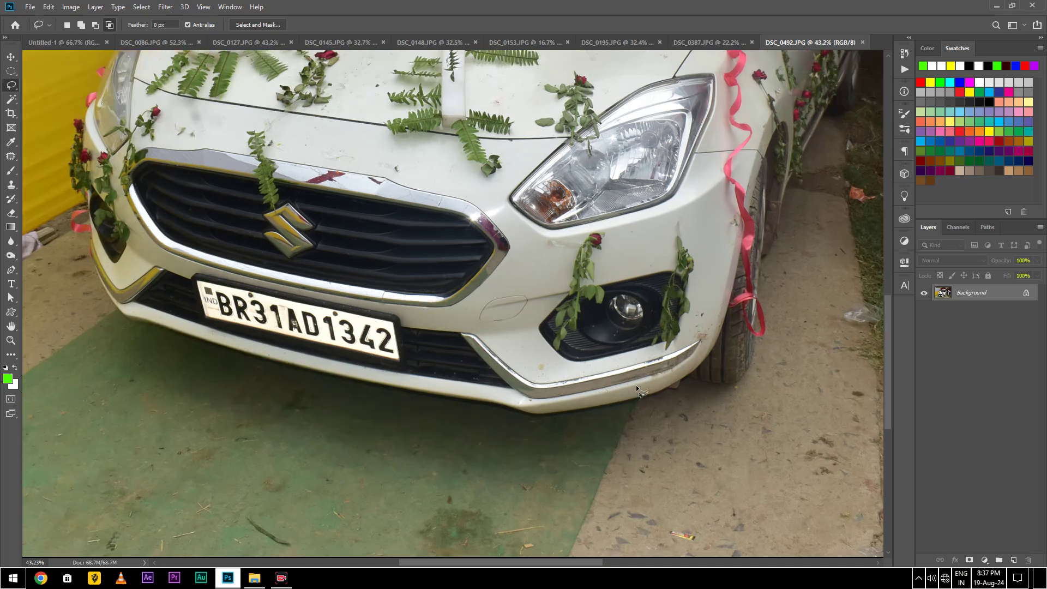
scroll(664, 348, up, 1)
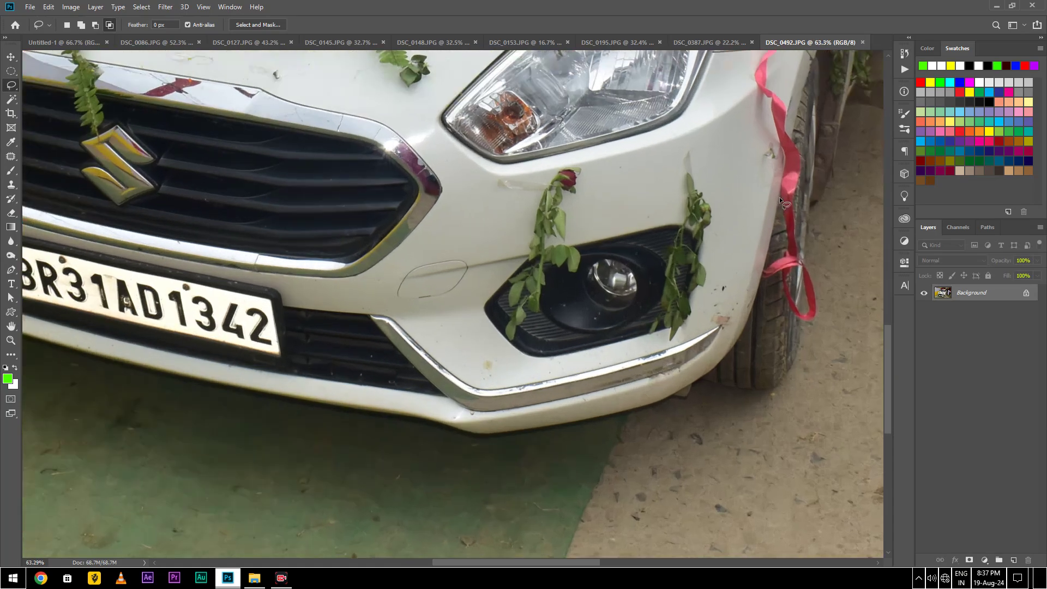
mouse_move(778, 199)
mouse_down()
mouse_move(765, 265)
mouse_move(721, 338)
mouse_up()
scroll(374, 192, down, 2)
scroll(445, 215, down, 1)
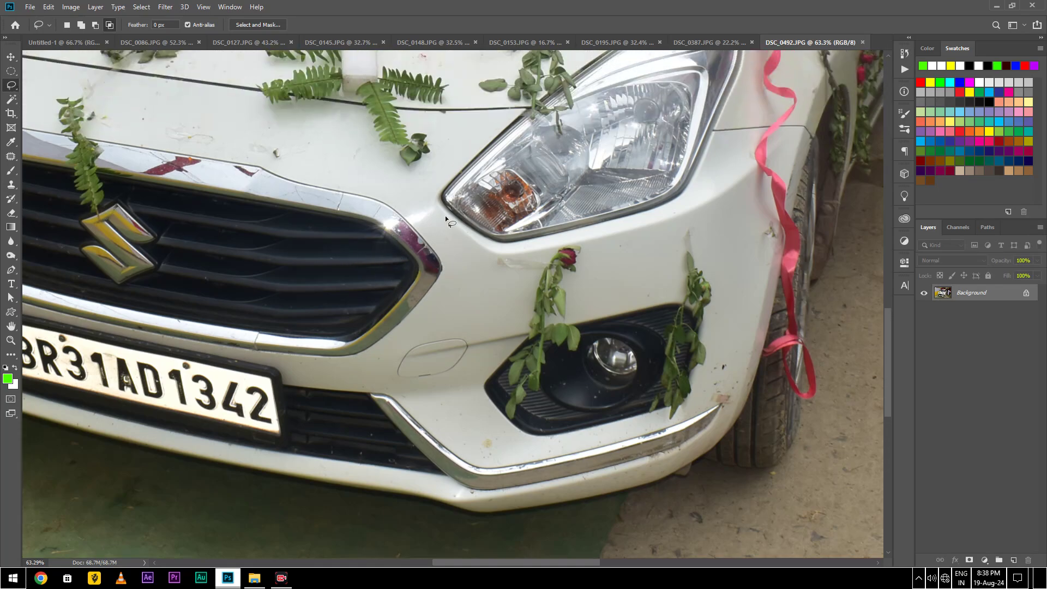
scroll(453, 215, down, 2)
scroll(432, 165, down, 1)
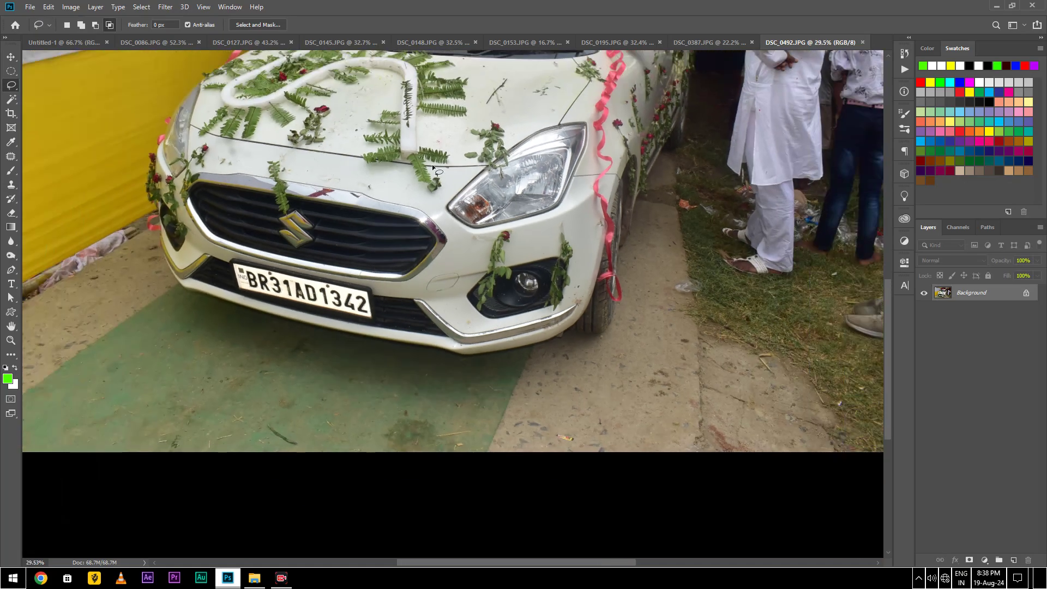
scroll(434, 176, down, 3)
scroll(437, 192, up, 2)
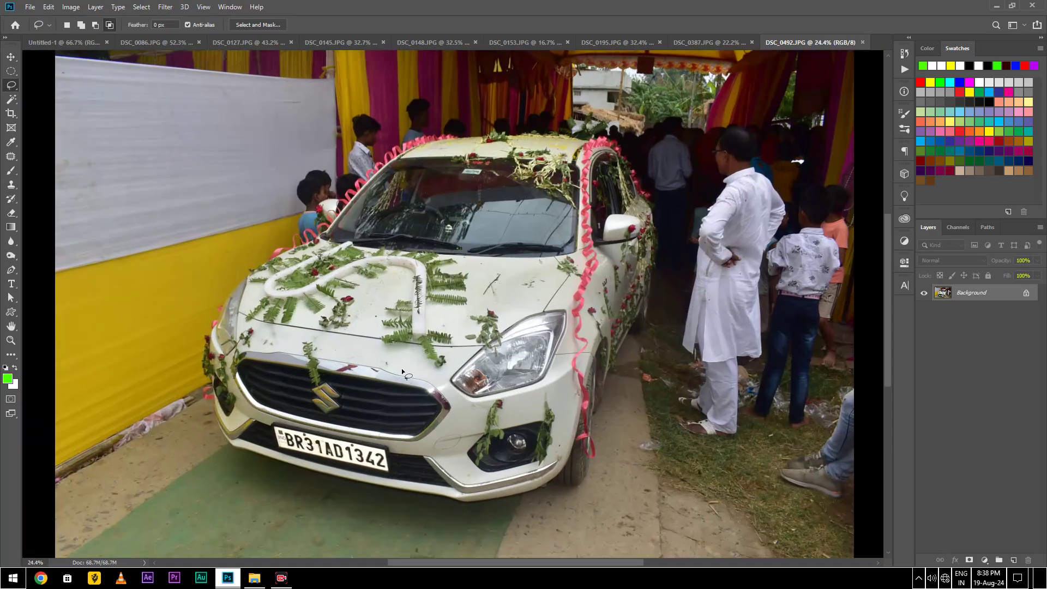
scroll(377, 392, up, 1)
scroll(352, 420, up, 1)
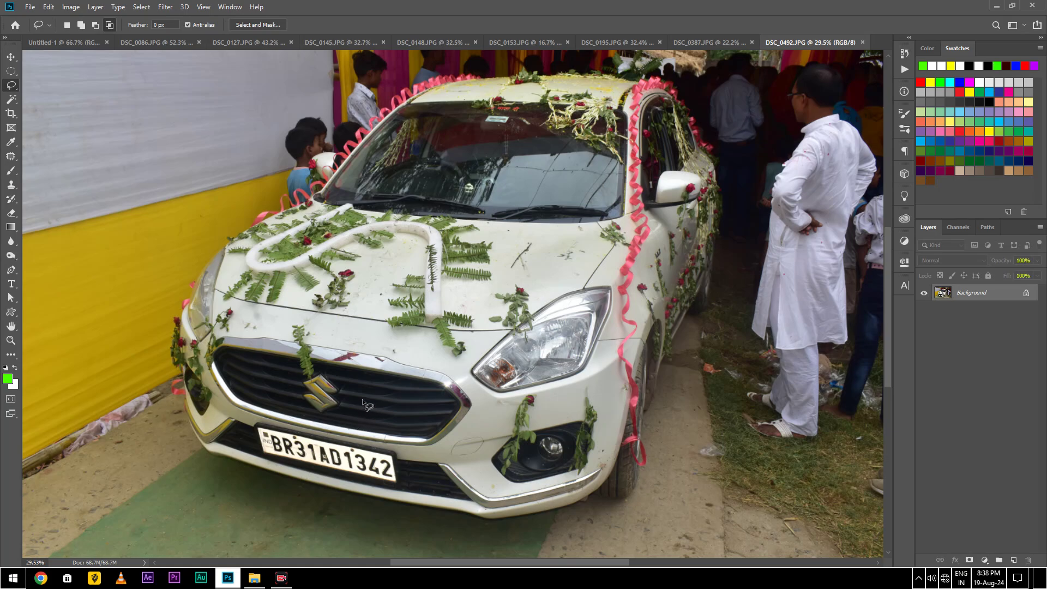